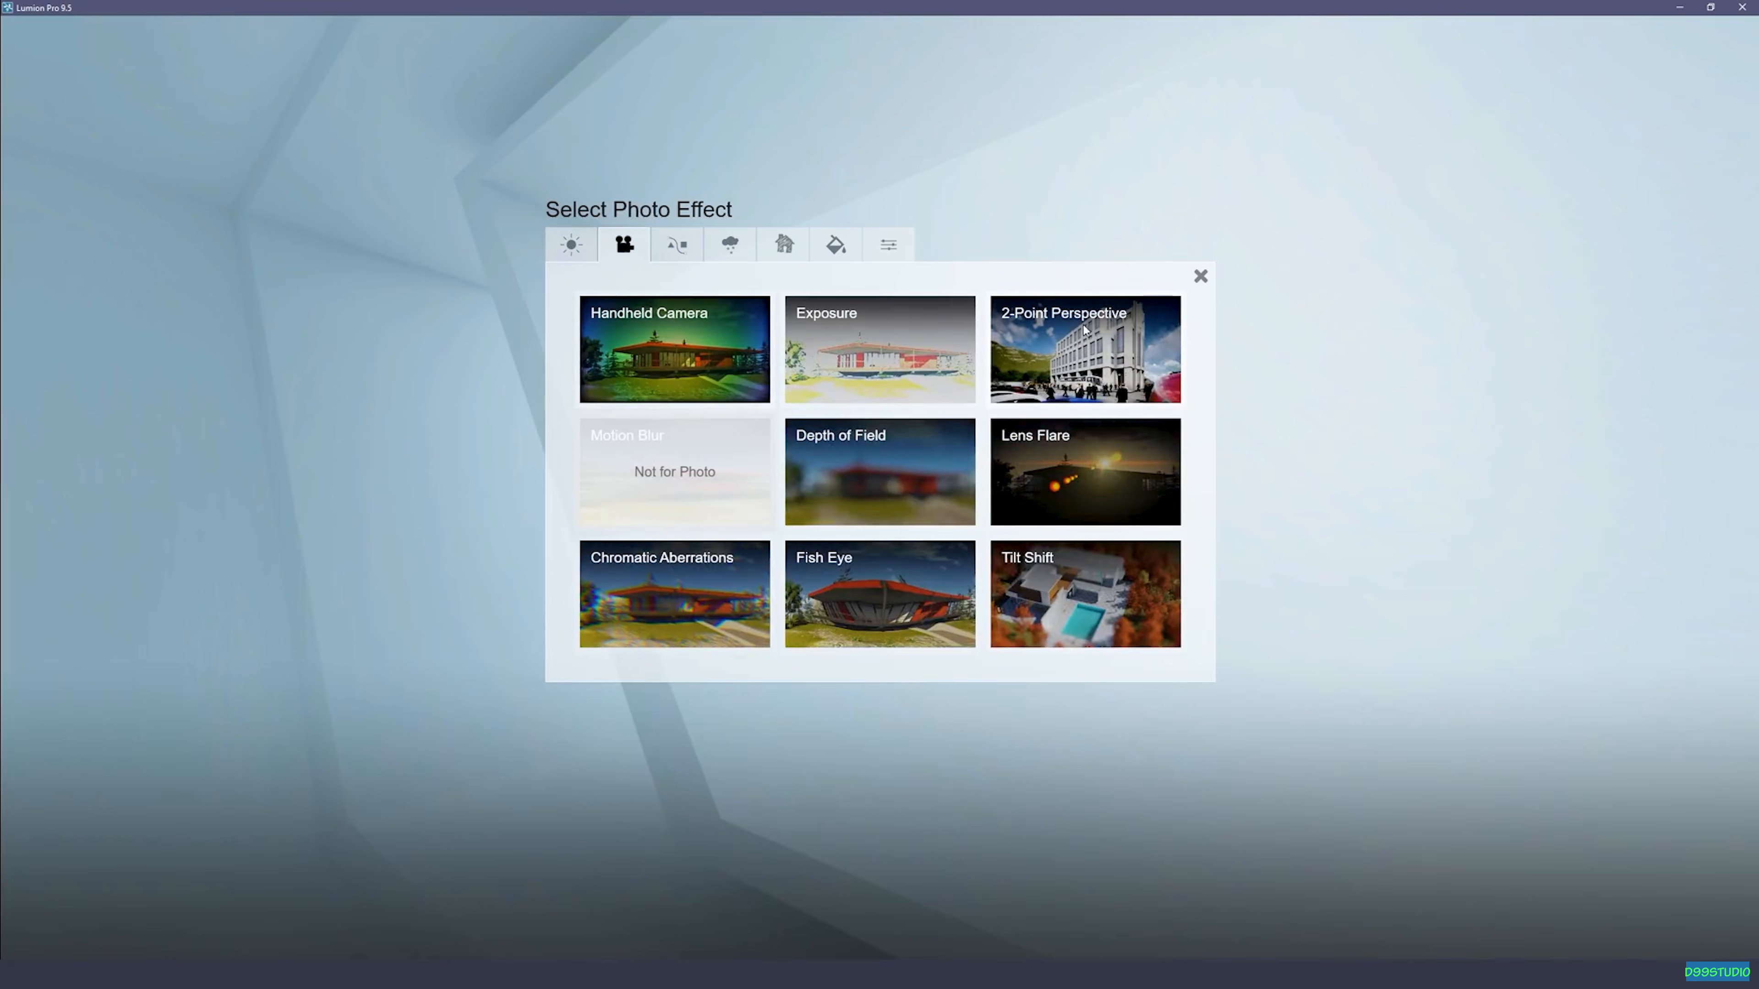
Step: Add the 2-Point Perspective effect to photo 1 and compare the view with it off and on, leaving it enabled
{"action": "left_click", "coordinate": [1089, 324]}
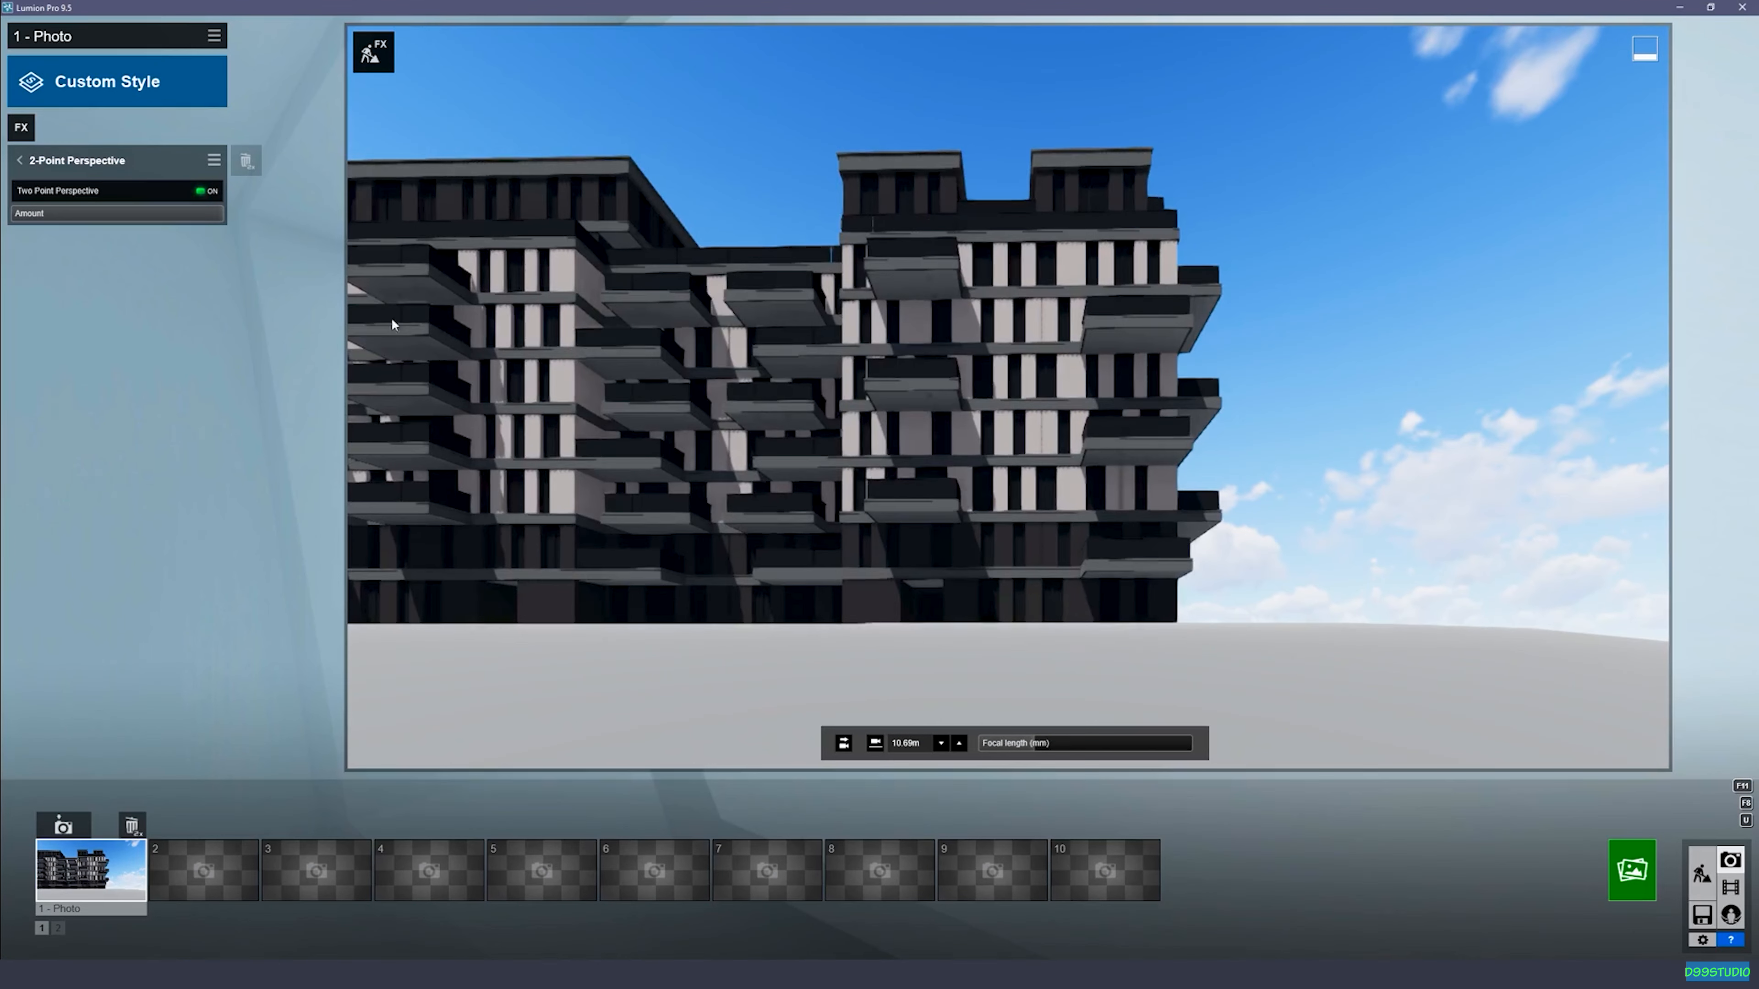
{"action": "left_click", "coordinate": [212, 191]}
{"action": "left_click", "coordinate": [212, 191]}
{"action": "left_click", "coordinate": [212, 191]}
{"action": "left_click", "coordinate": [213, 194]}
{"action": "left_click", "coordinate": [213, 194]}
{"action": "left_click", "coordinate": [214, 193]}
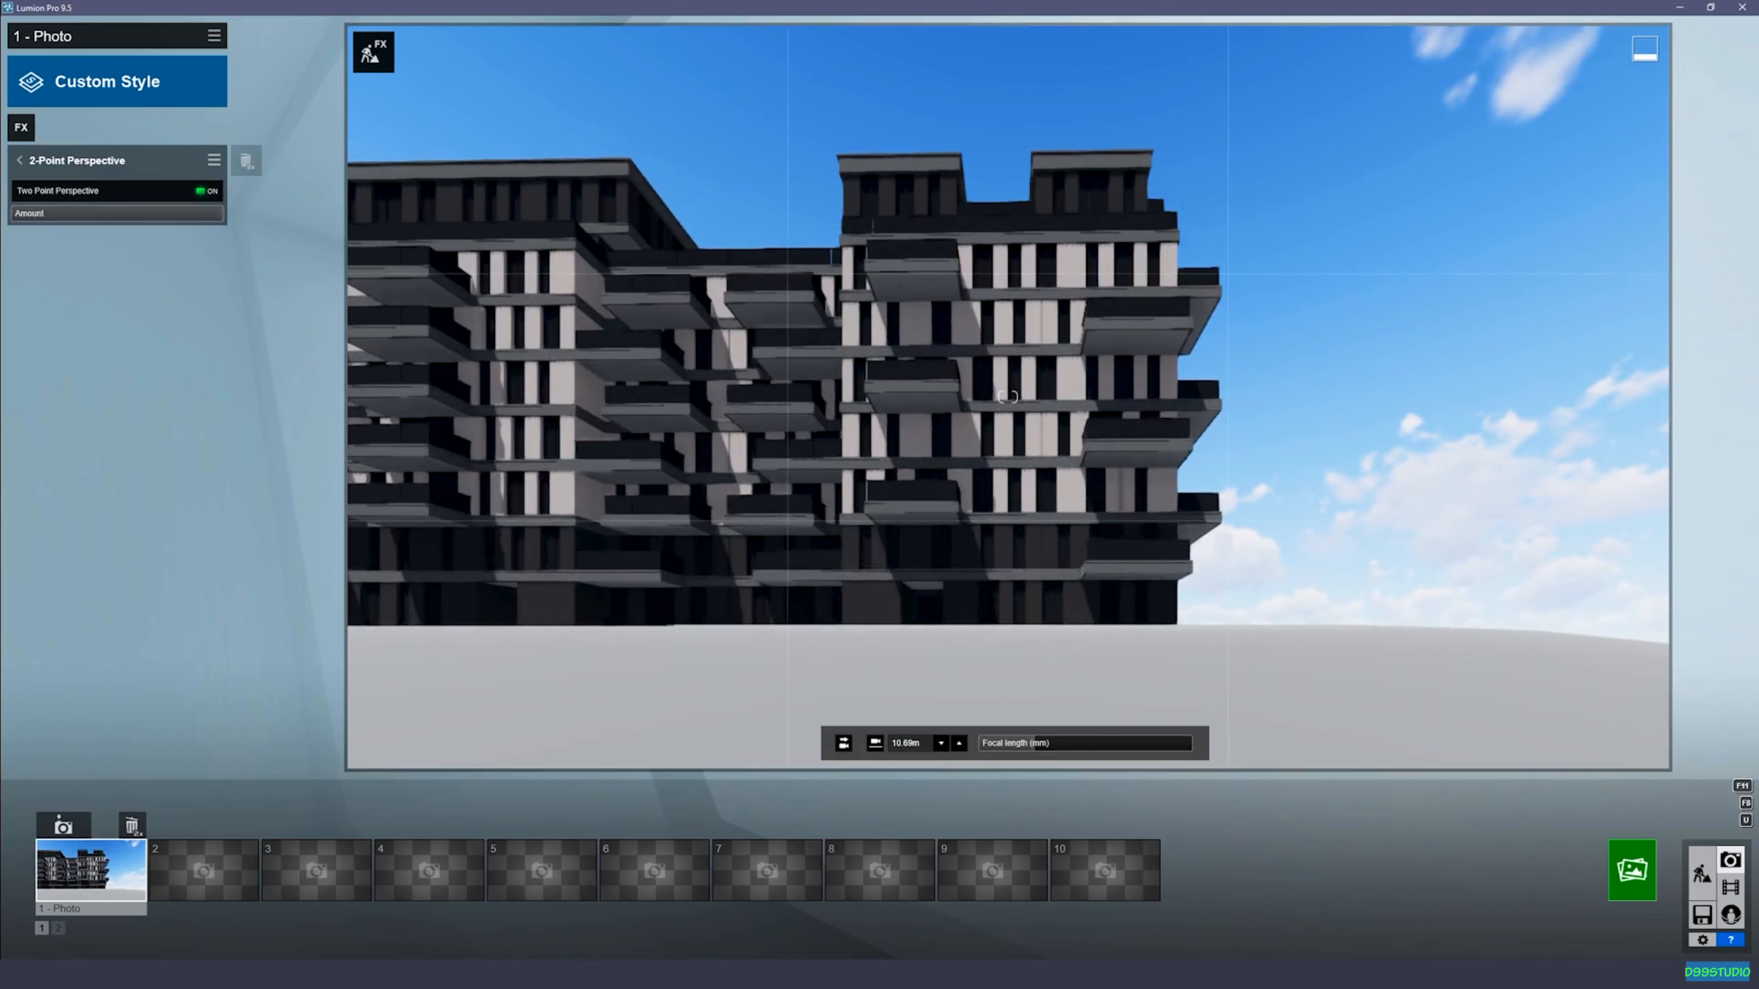
Step: Set the camera height to about 8.63 m and slightly increase the focal length for a tighter view of the building
{"action": "key", "text": "e"}
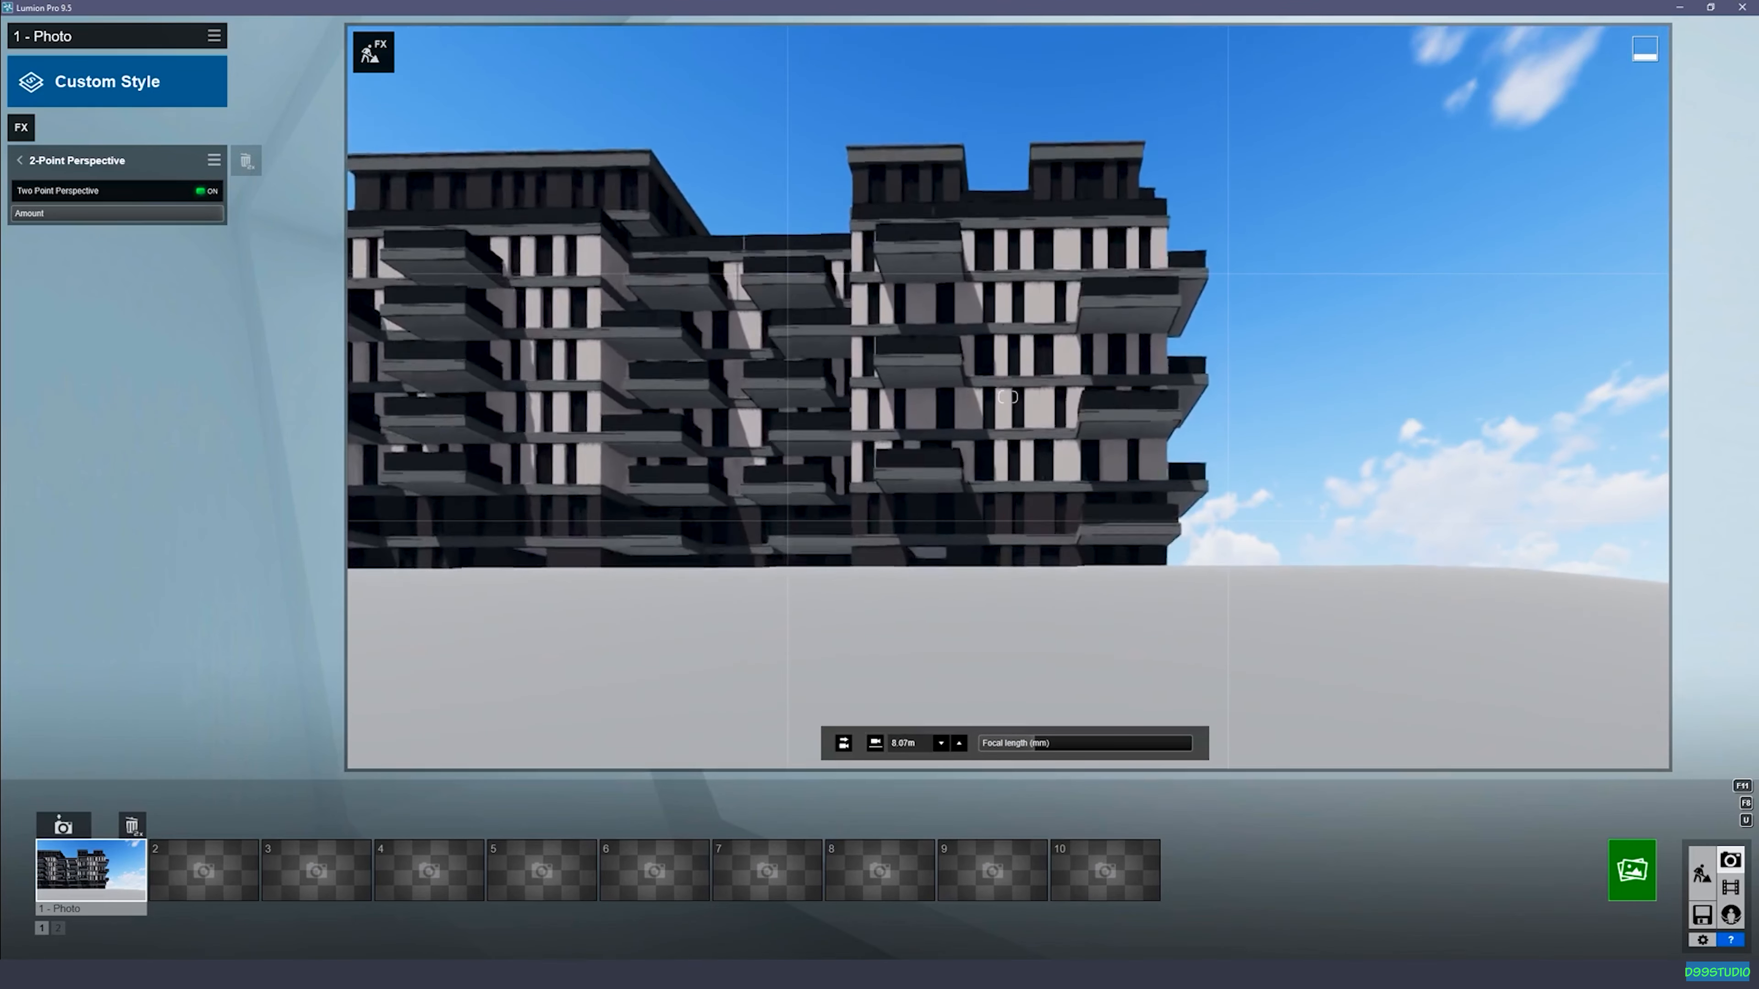
{"action": "key", "text": "q"}
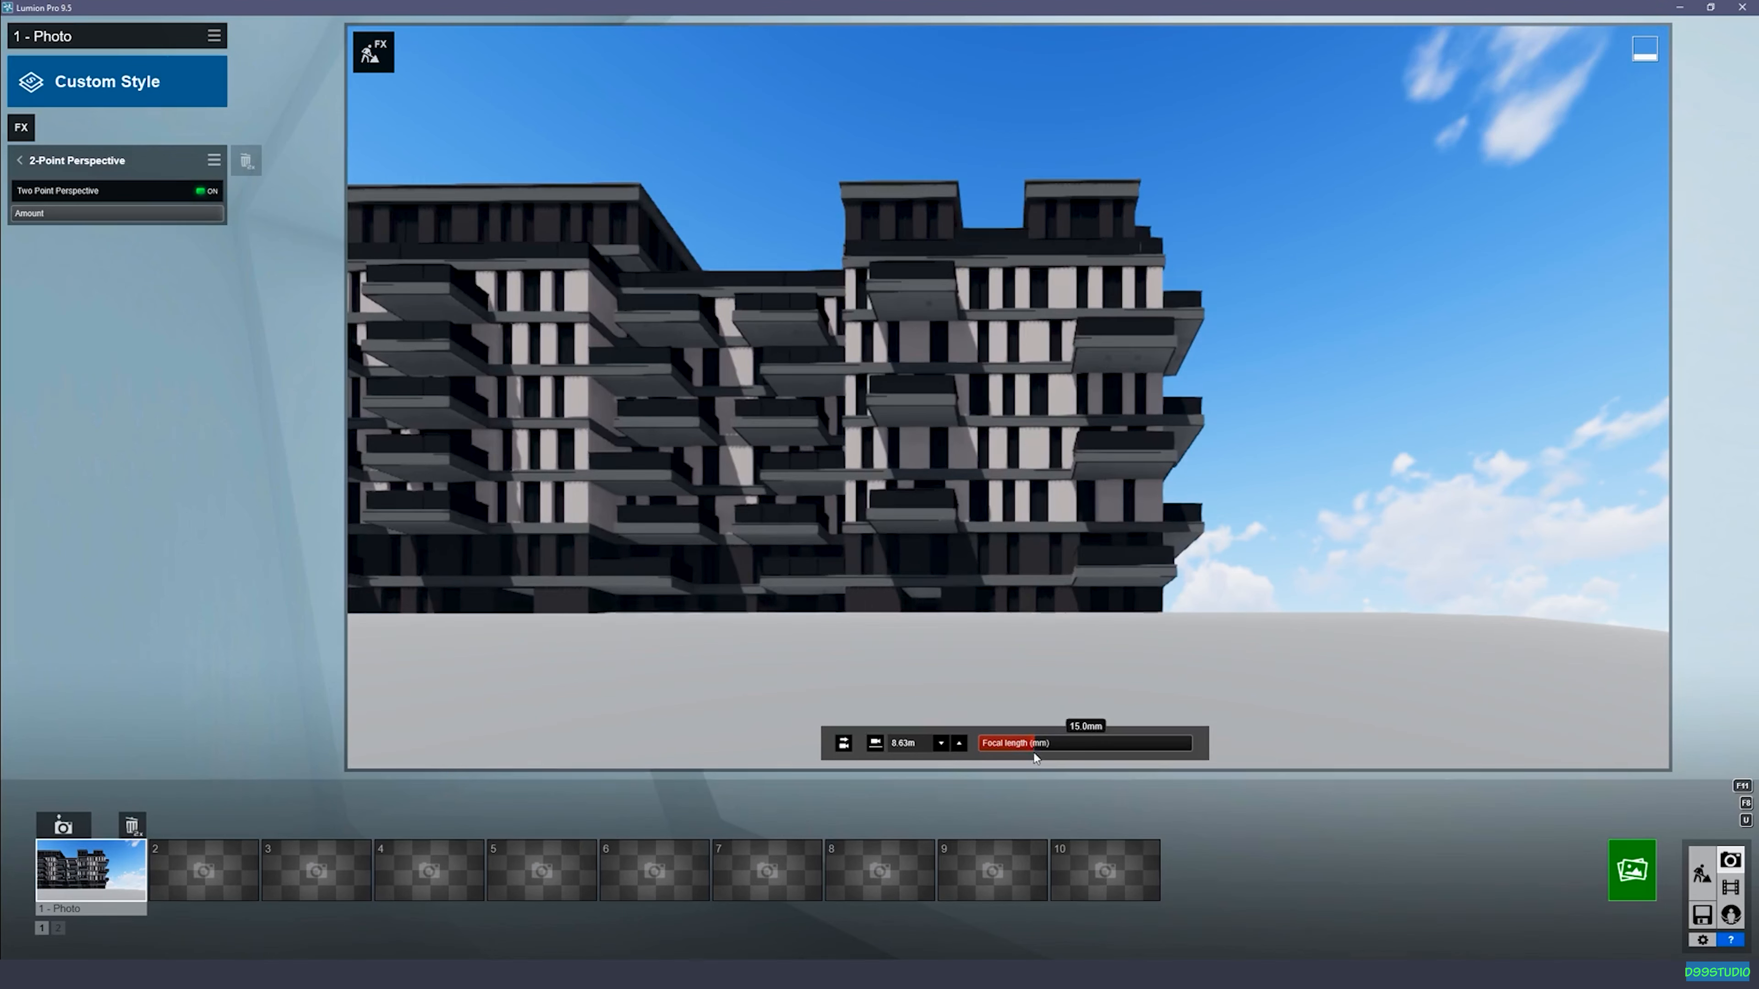
{"action": "left_click_drag", "start_coordinate": [1037, 740], "coordinate": [1051, 741]}
Step: Reframe the building by adjusting the camera position to a height of about 7.26 m
{"action": "key", "text": "e"}
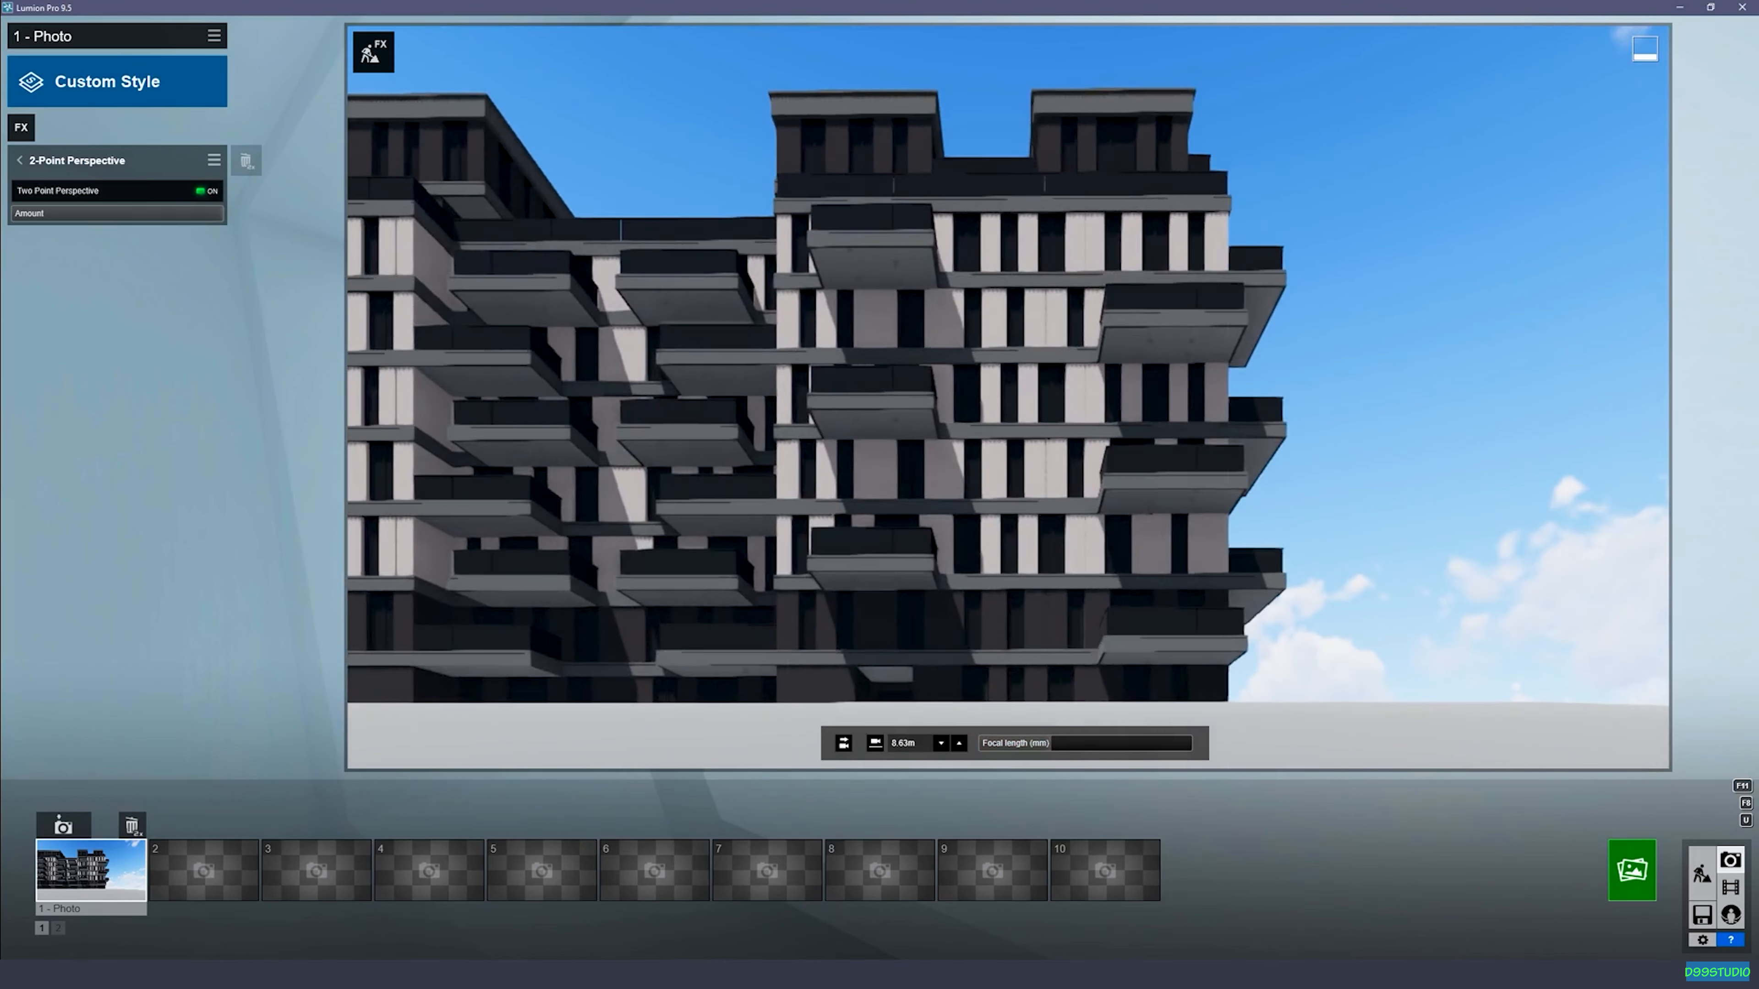
{"action": "key", "text": "e"}
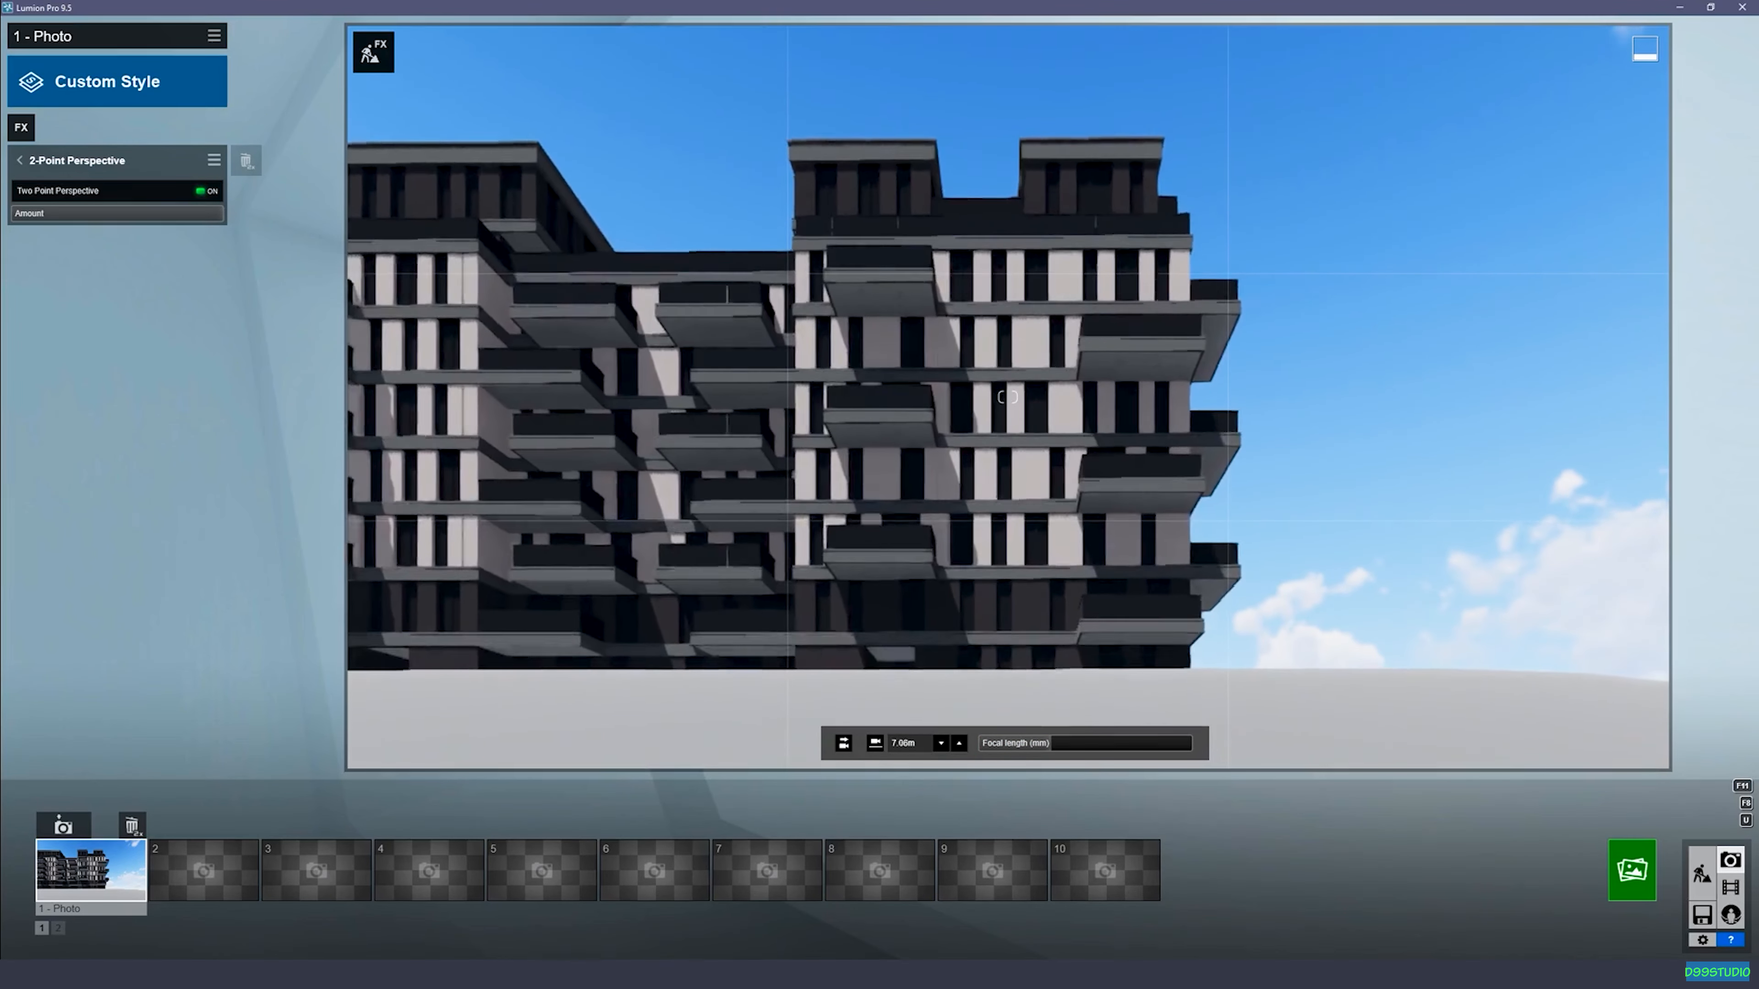
{"action": "key", "text": "e"}
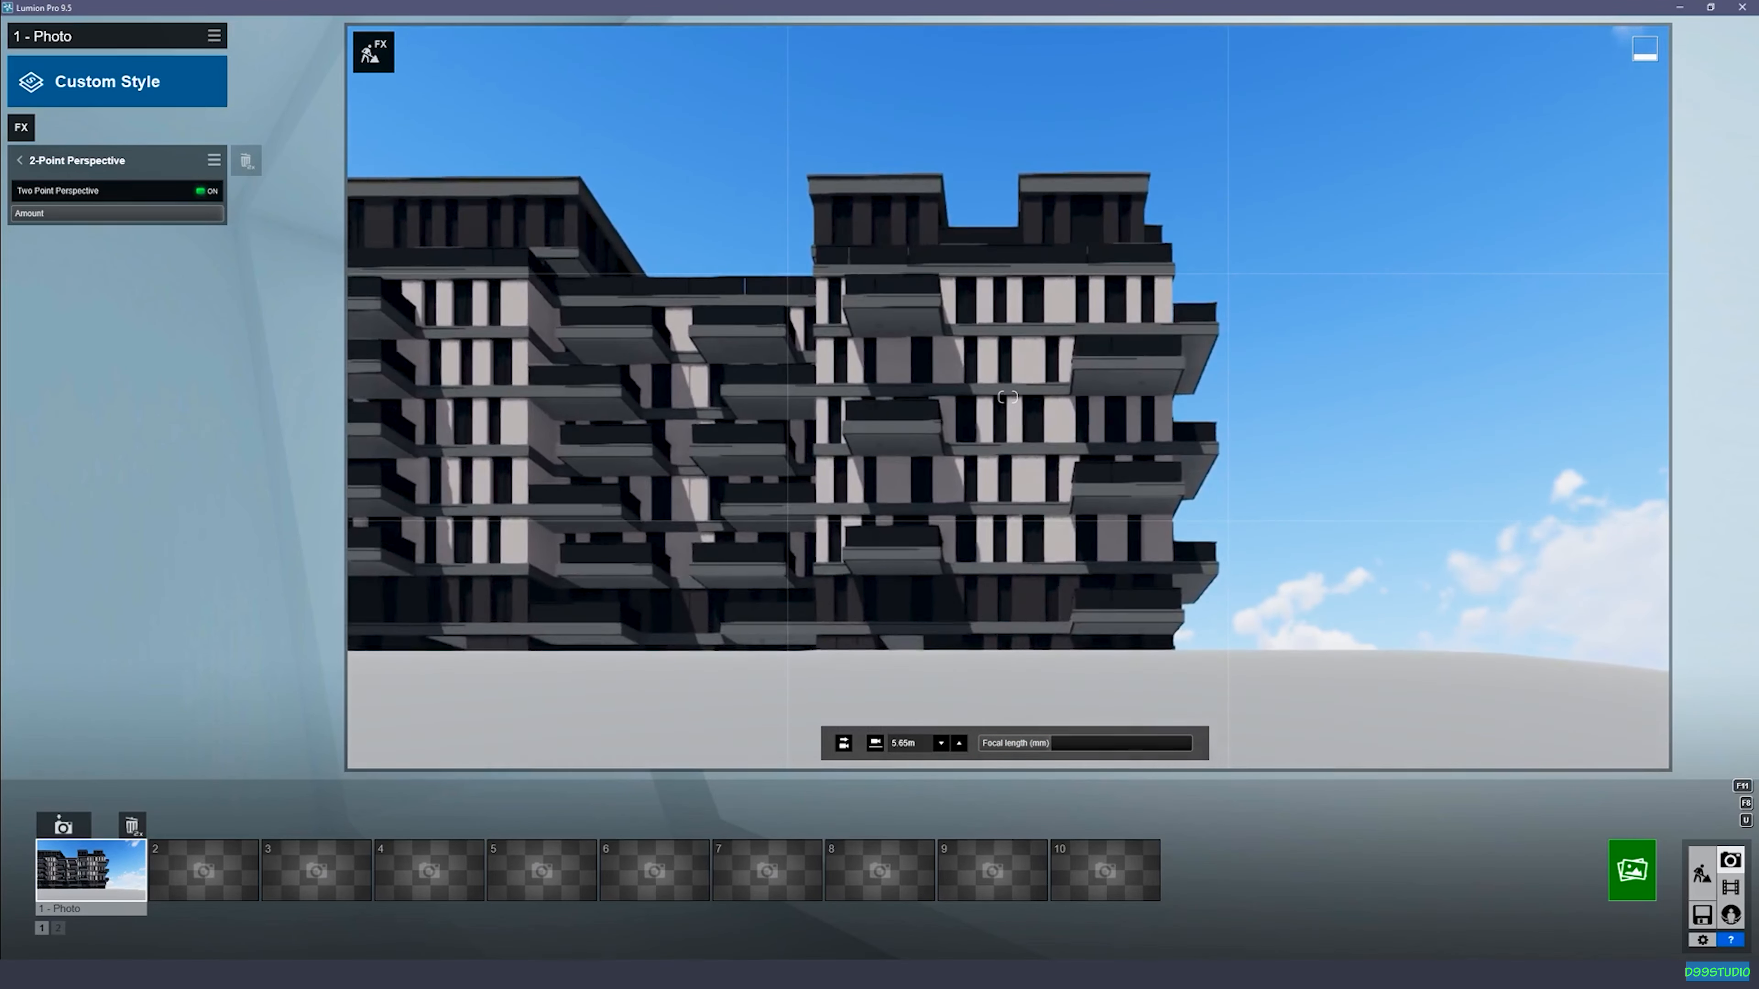
{"action": "key", "text": "q"}
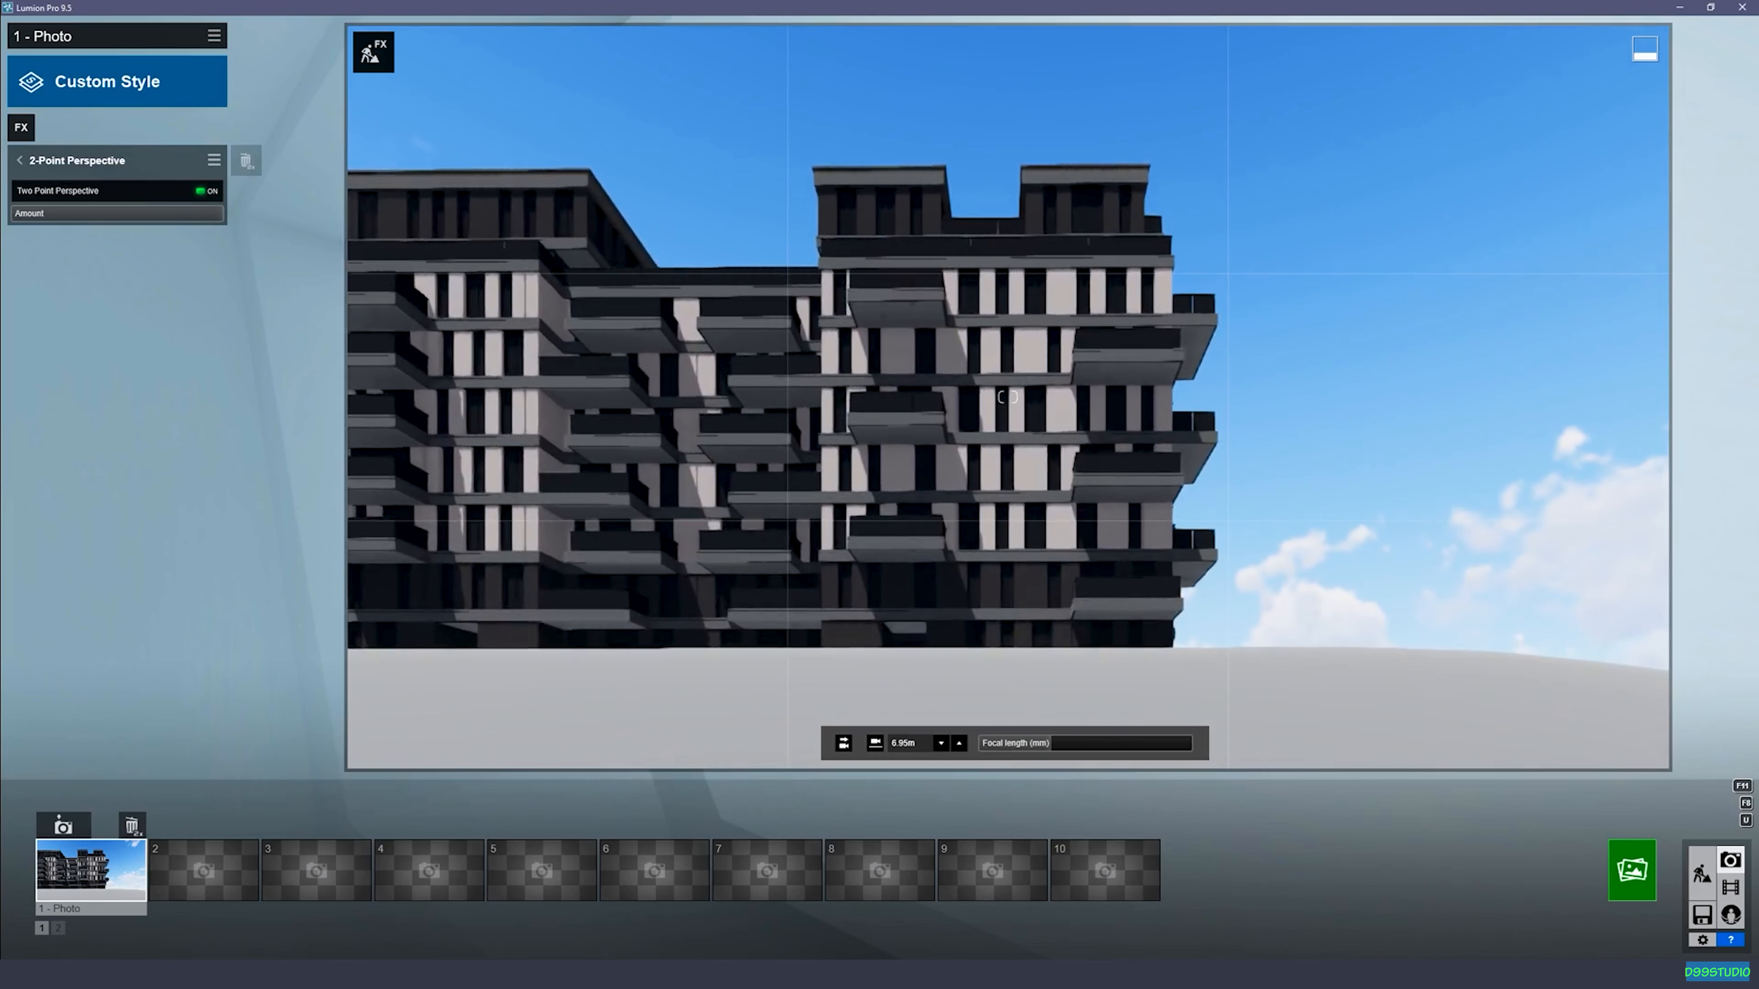
{"action": "key", "text": "e"}
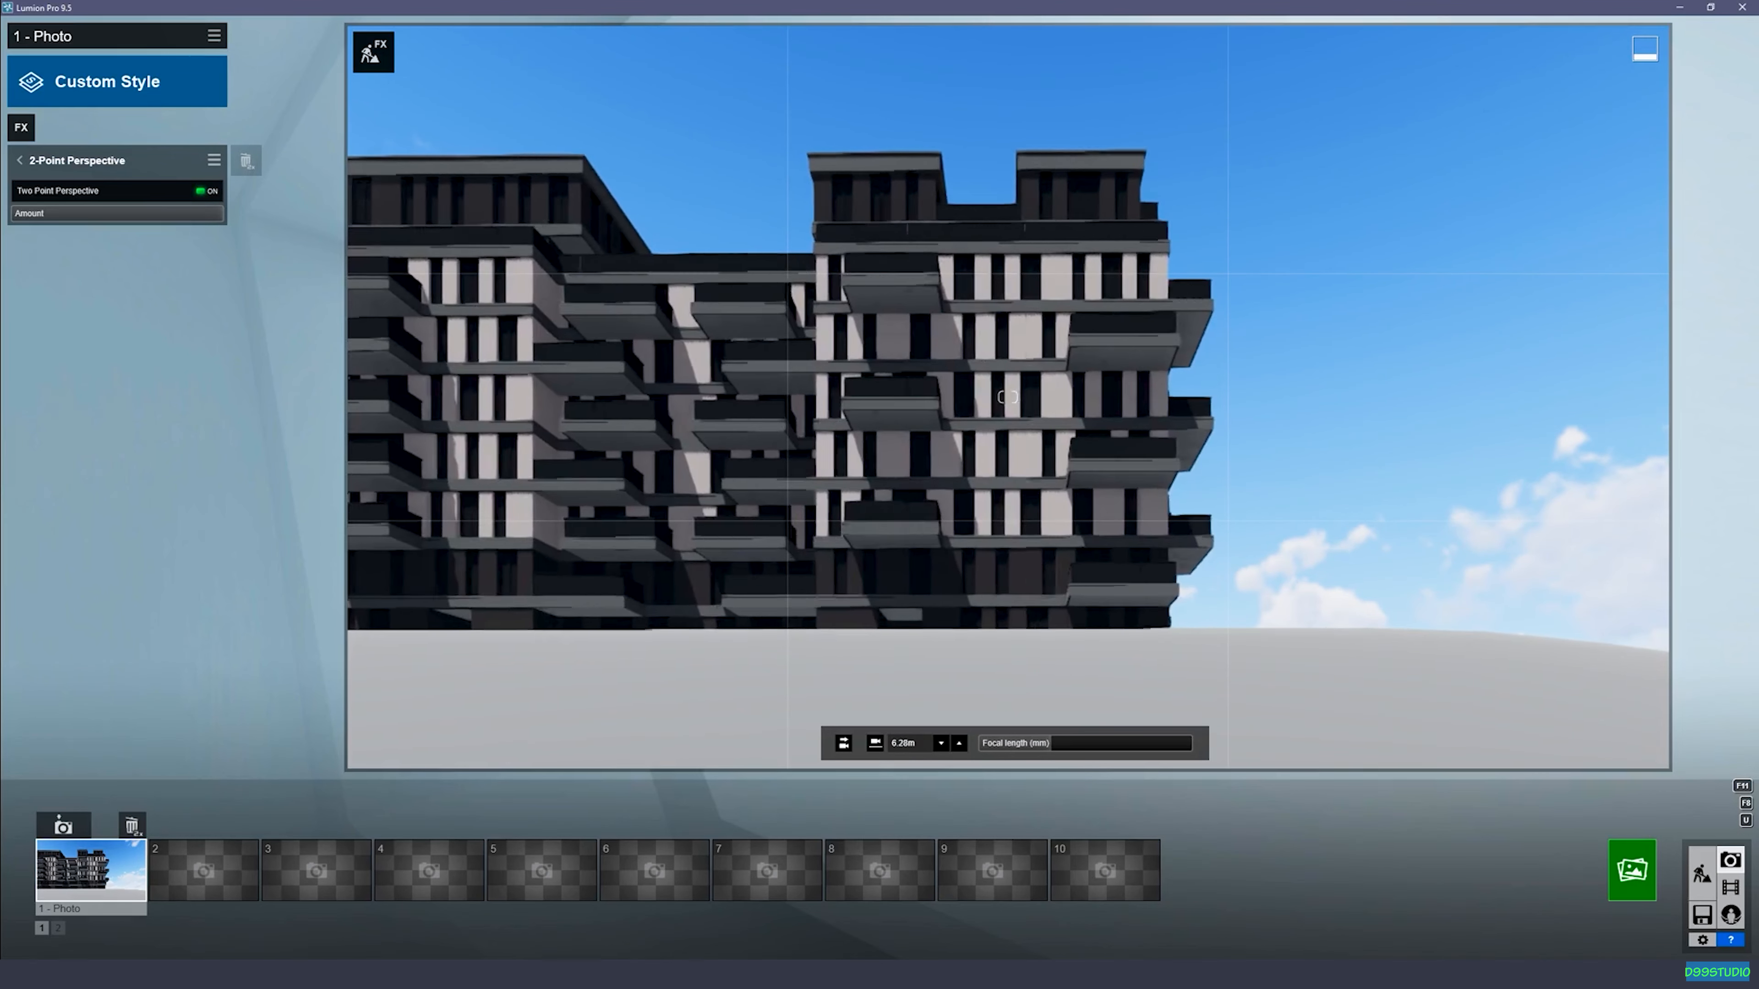
{"action": "key", "text": "e"}
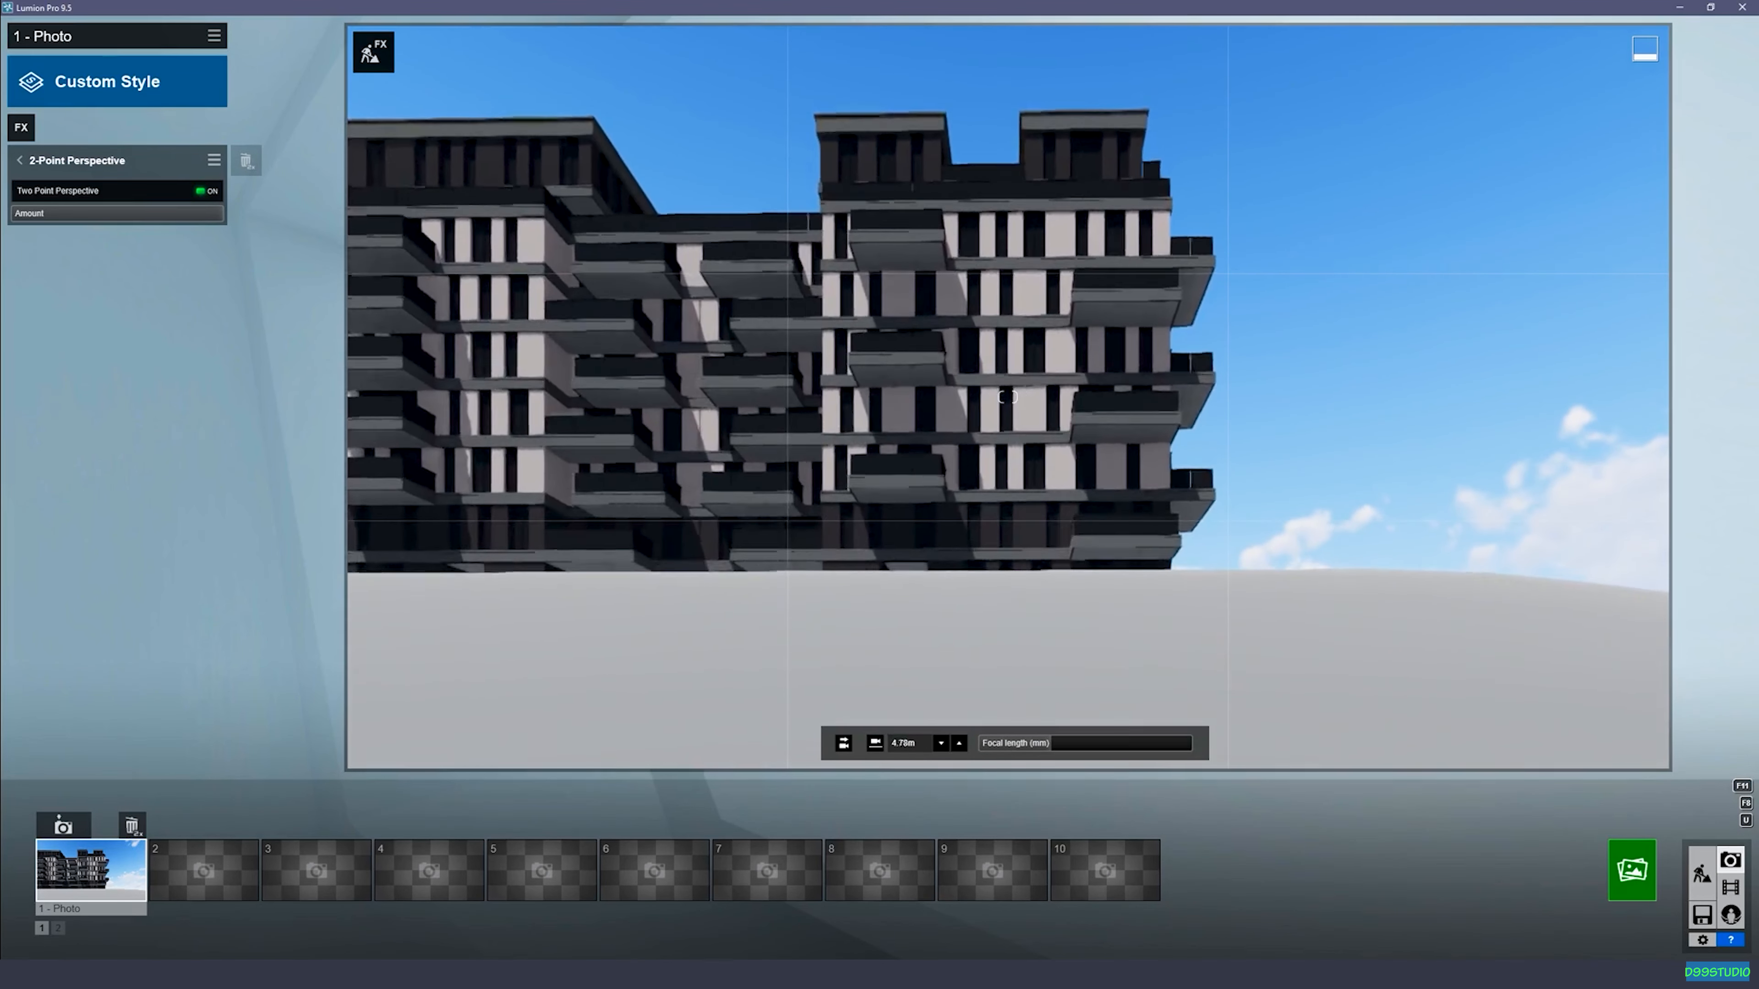
{"action": "key", "text": "q"}
{"action": "key", "text": "q"}
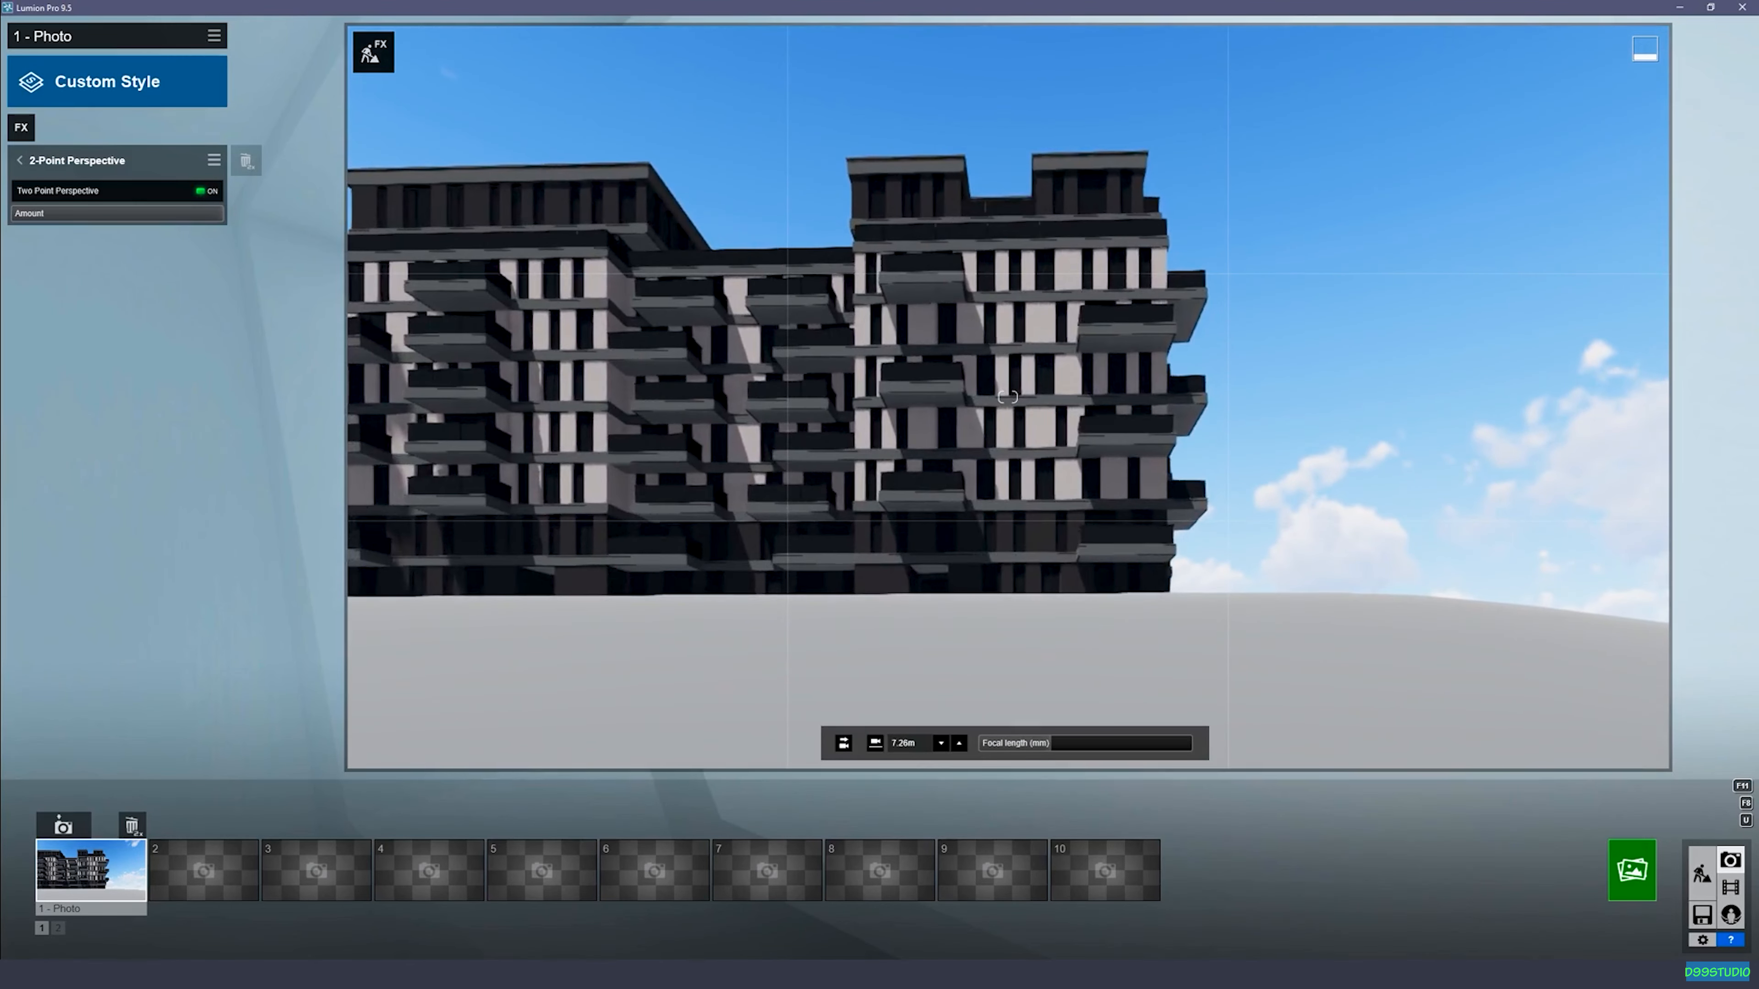
{"action": "key", "text": "a"}
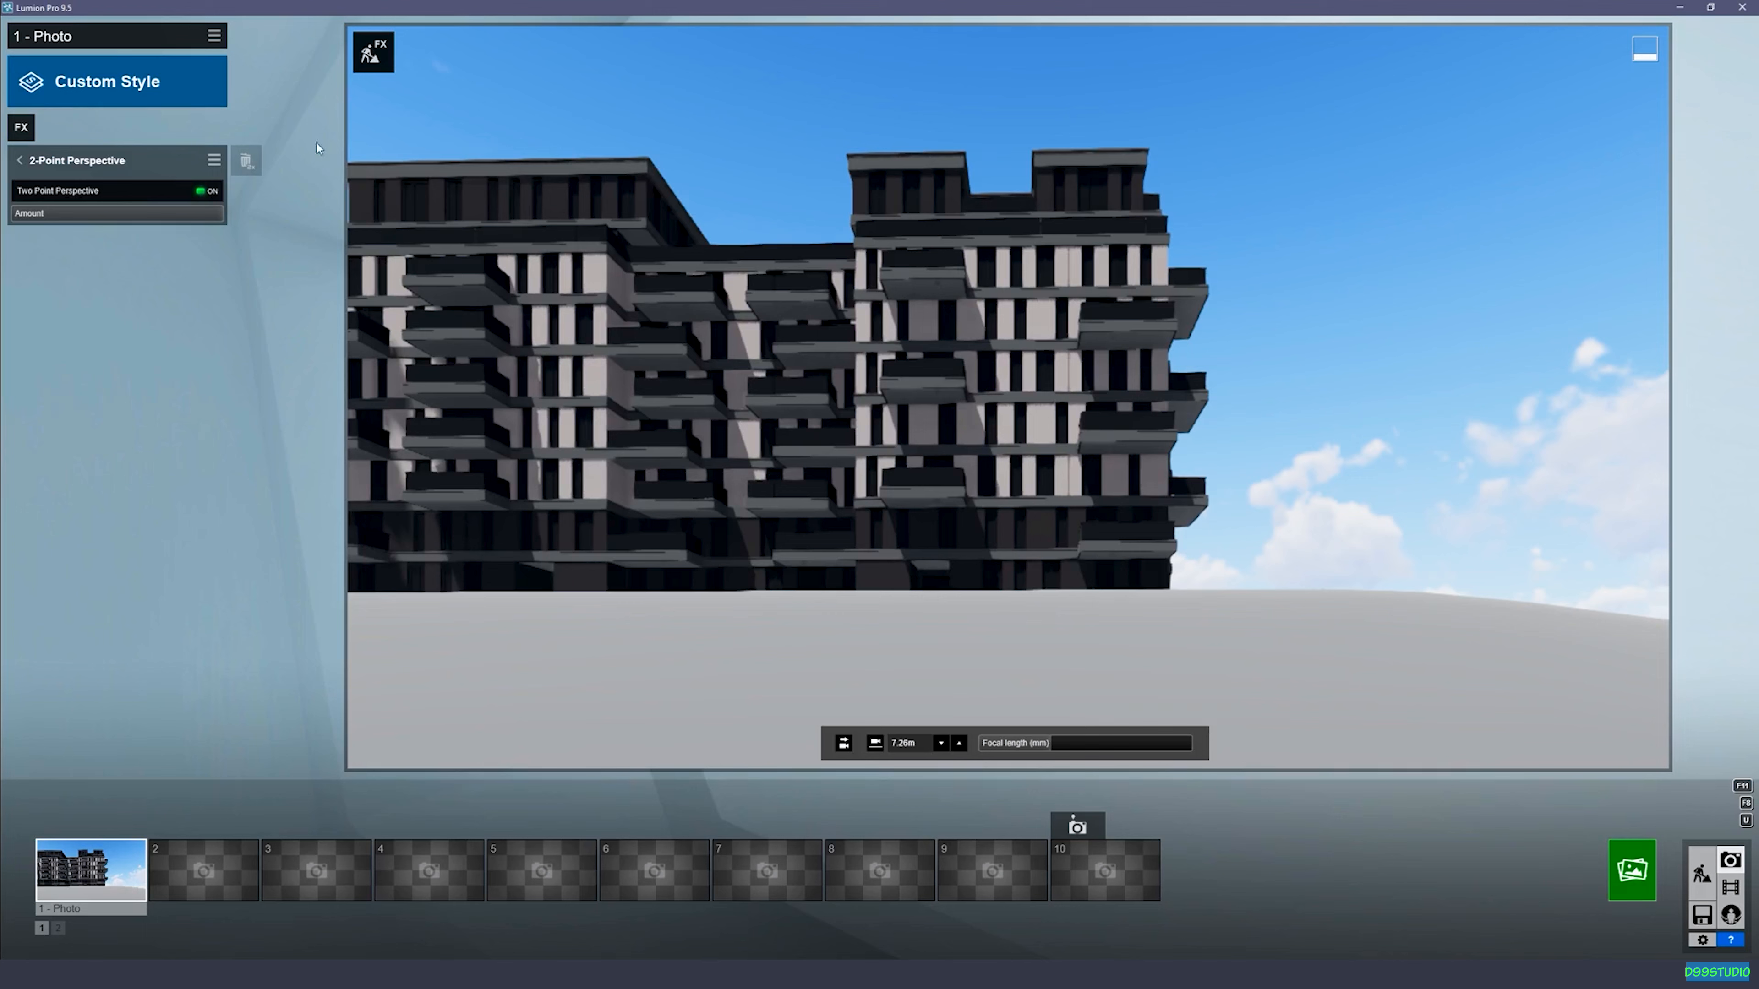
Step: Add the Image Overlay effect and load the portrait-frame image from the Overlays folder
{"action": "left_click", "coordinate": [23, 127]}
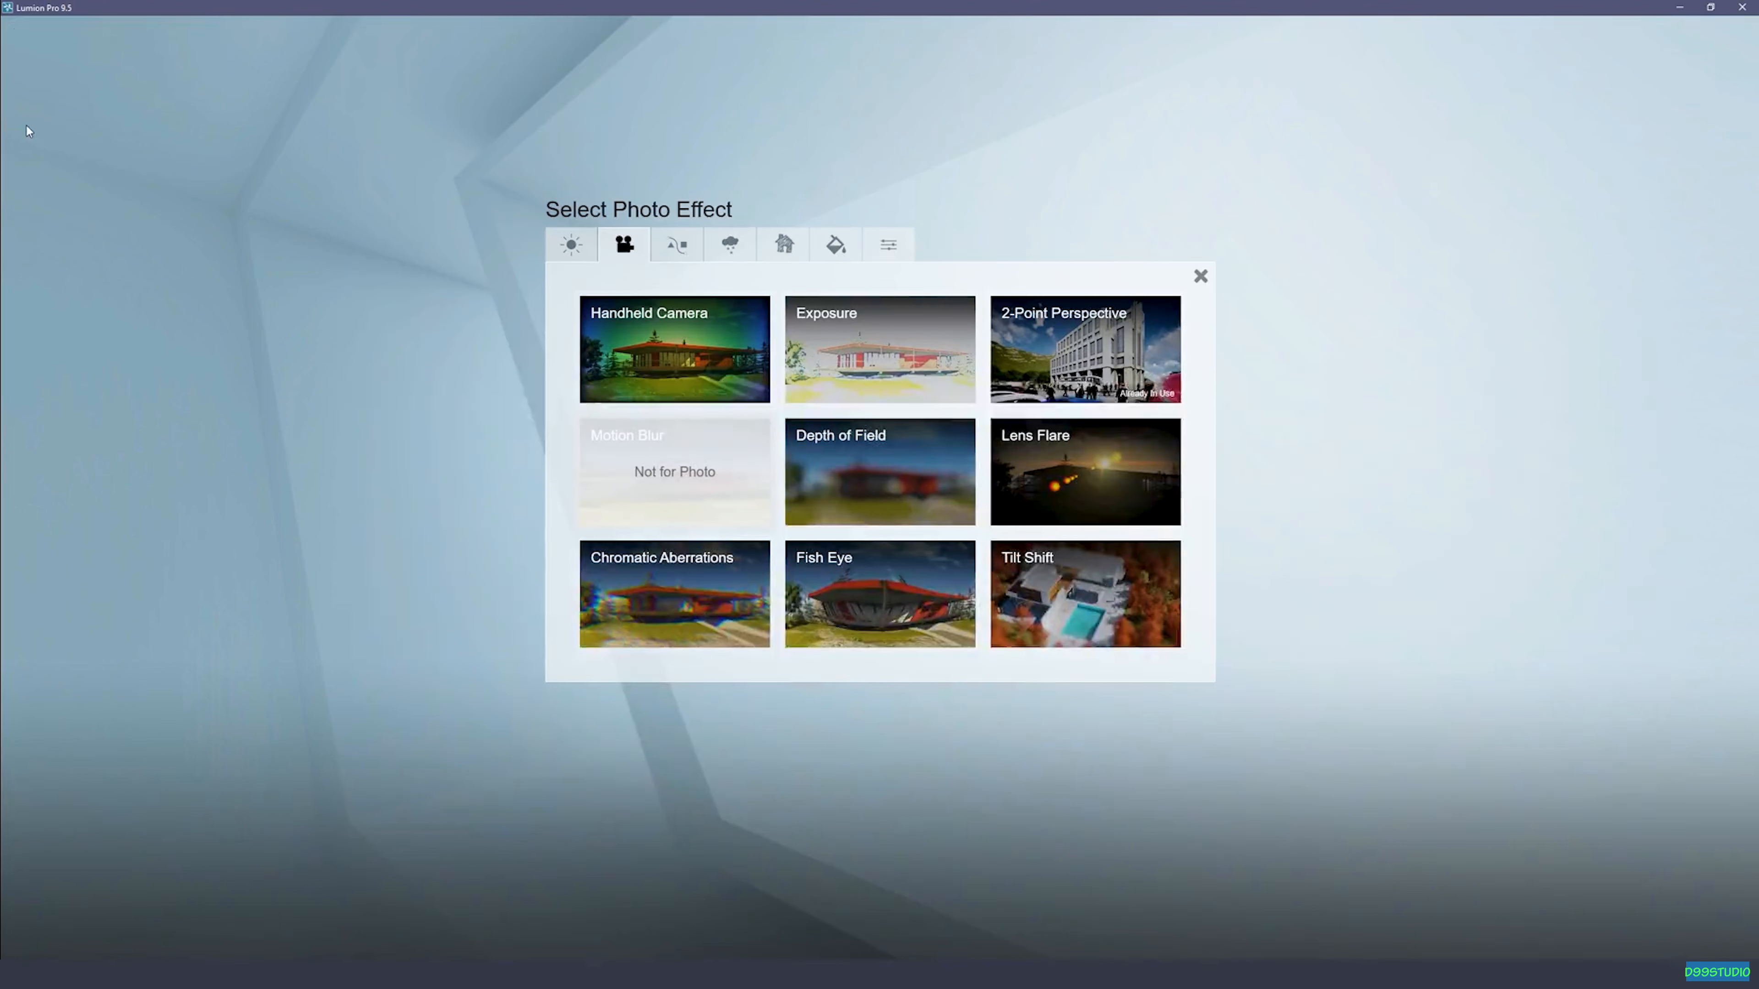
{"action": "left_click", "coordinate": [843, 253]}
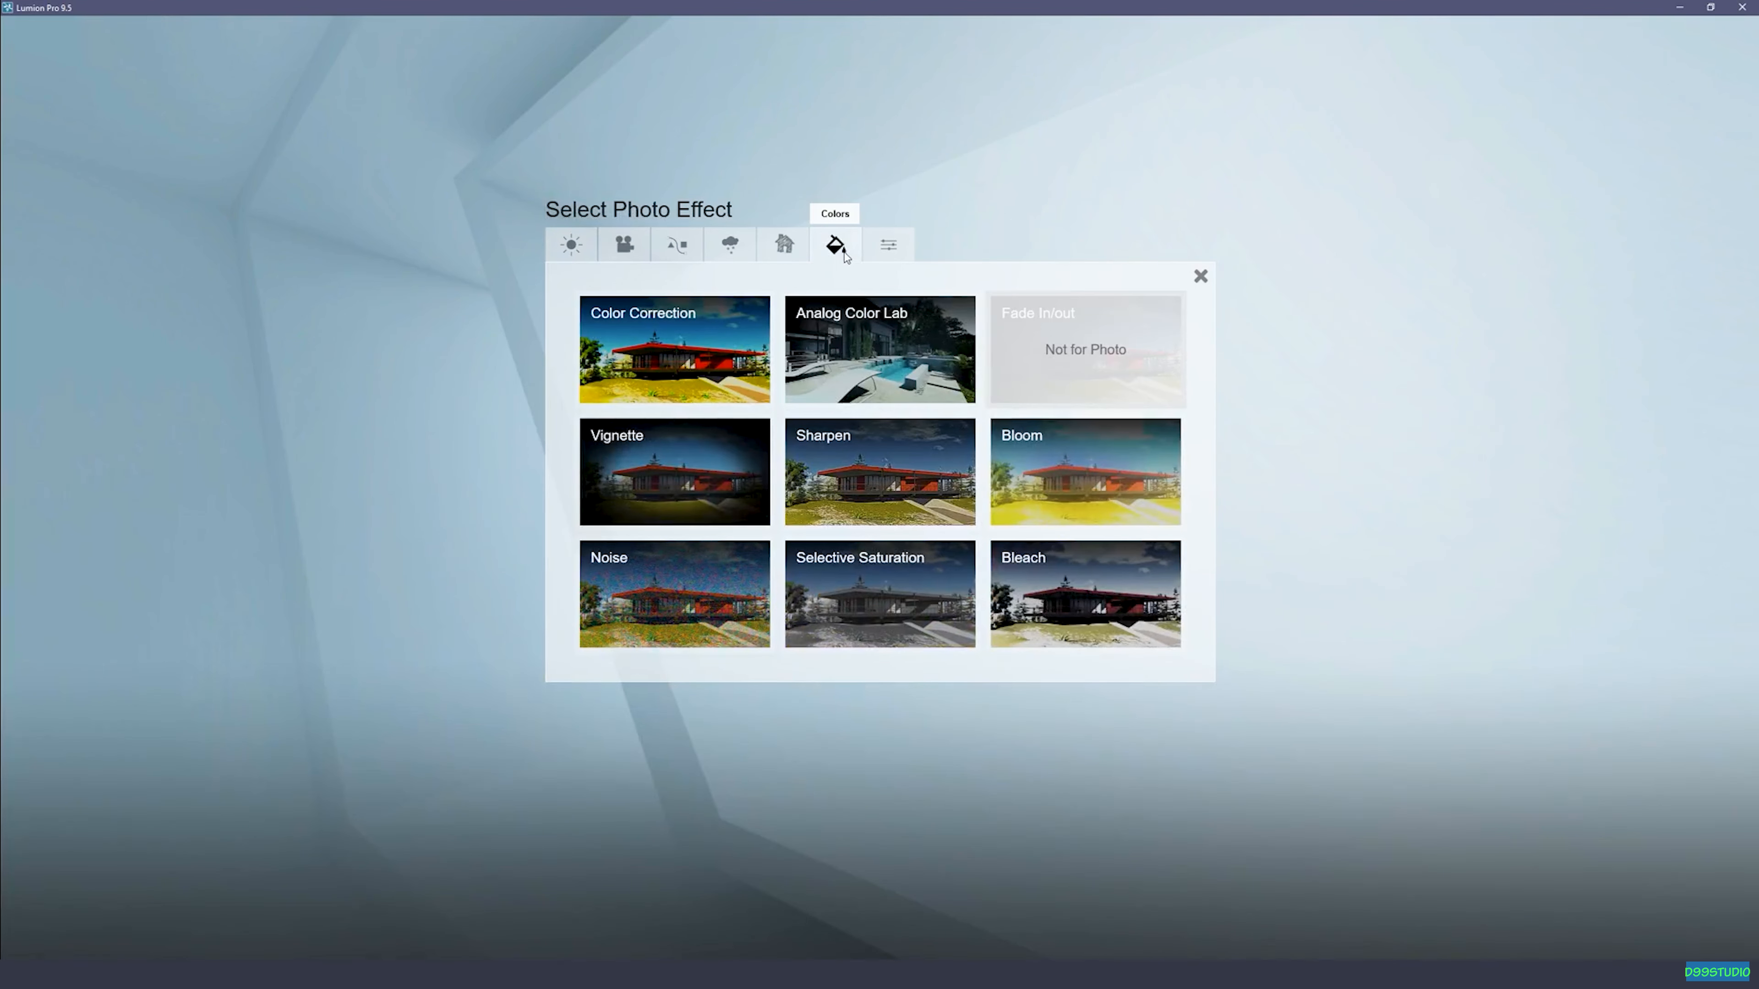
{"action": "left_click", "coordinate": [873, 248]}
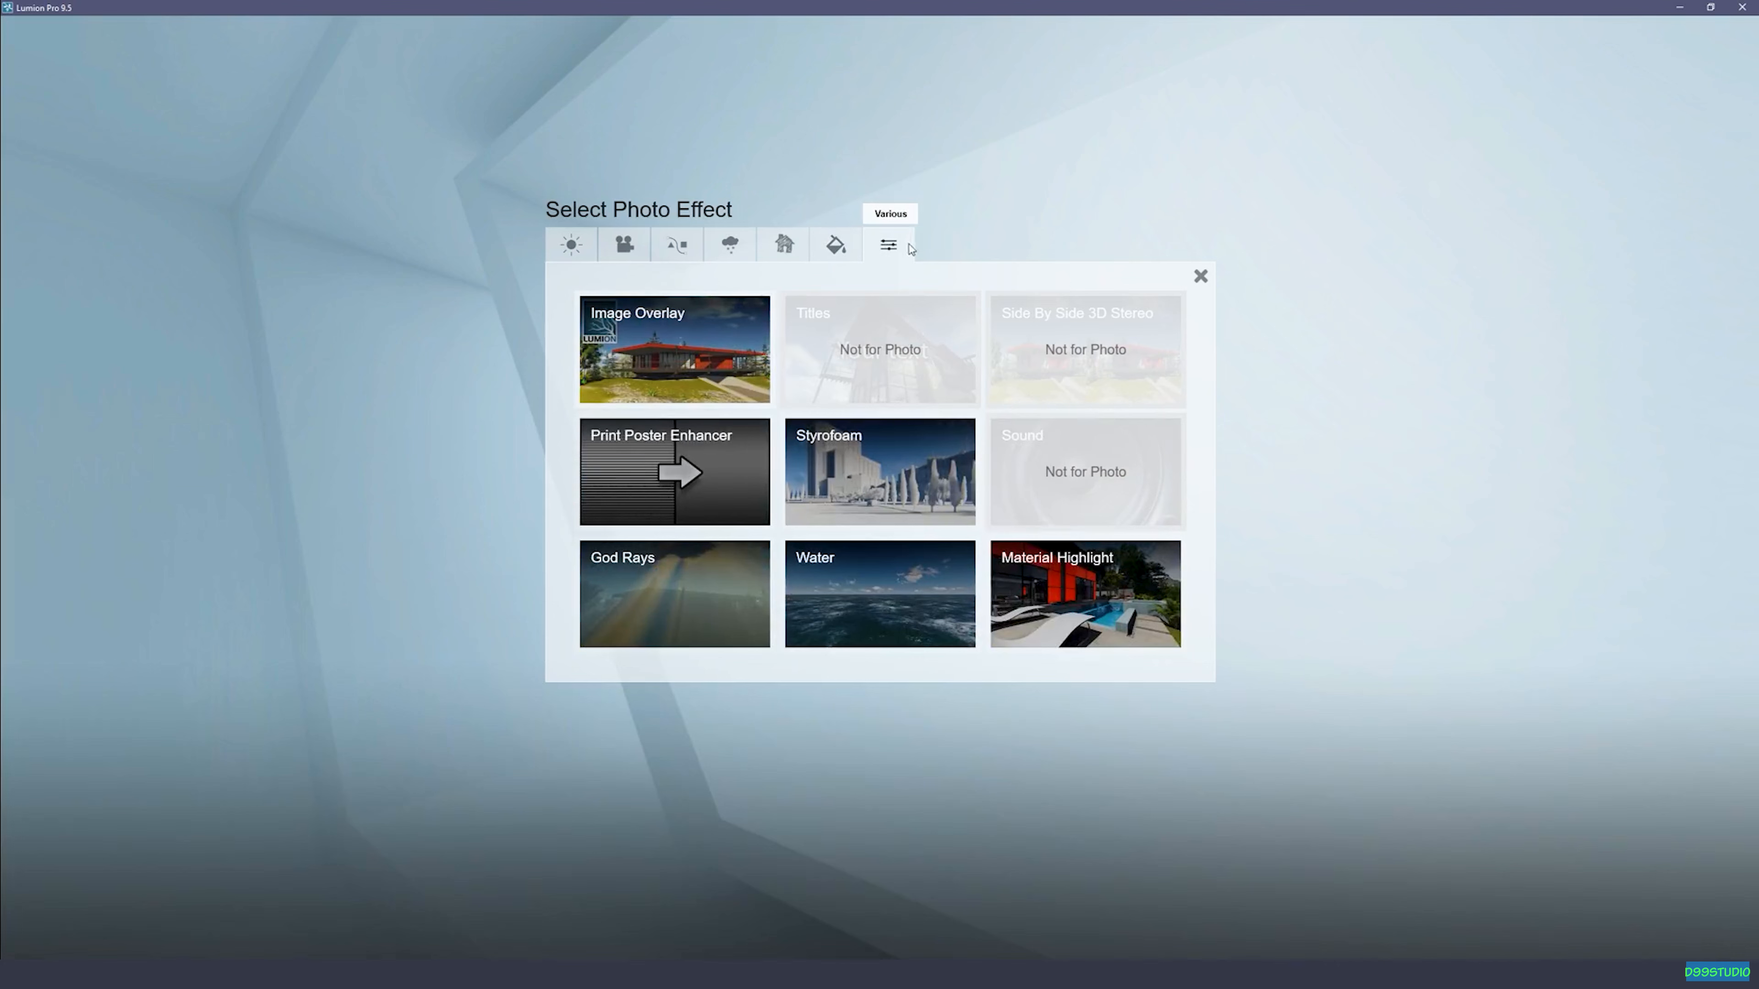
{"action": "left_click", "coordinate": [704, 326]}
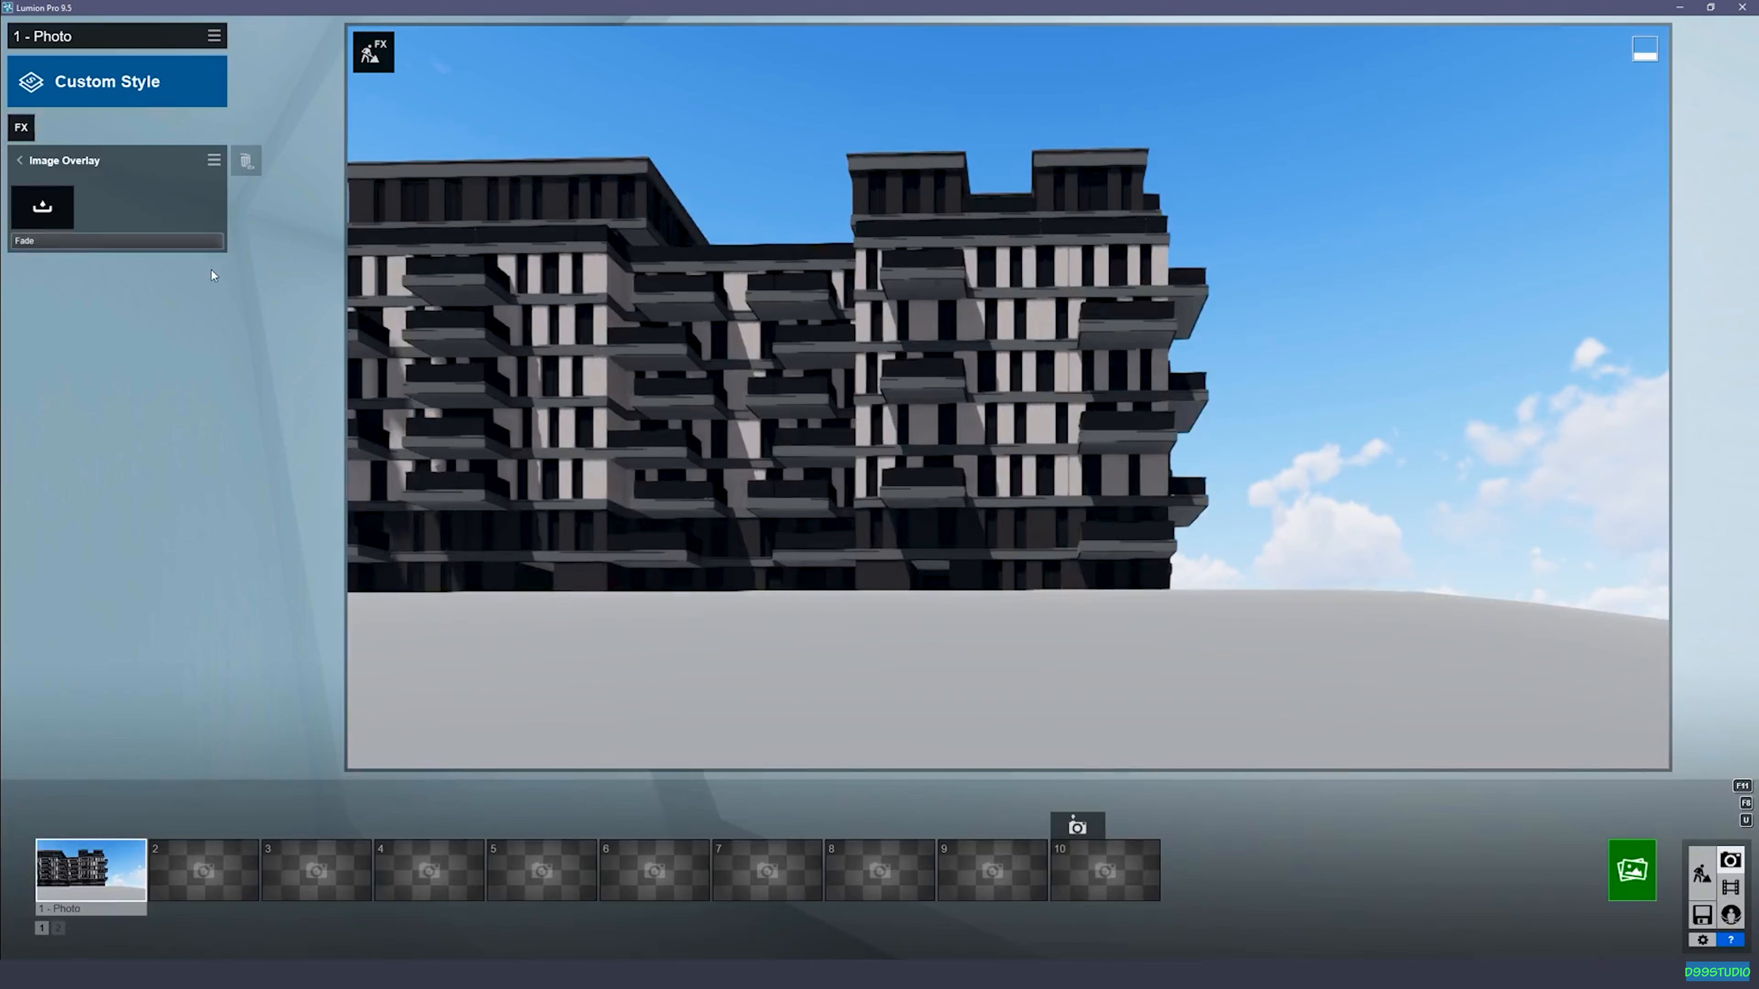
{"action": "left_click", "coordinate": [56, 202]}
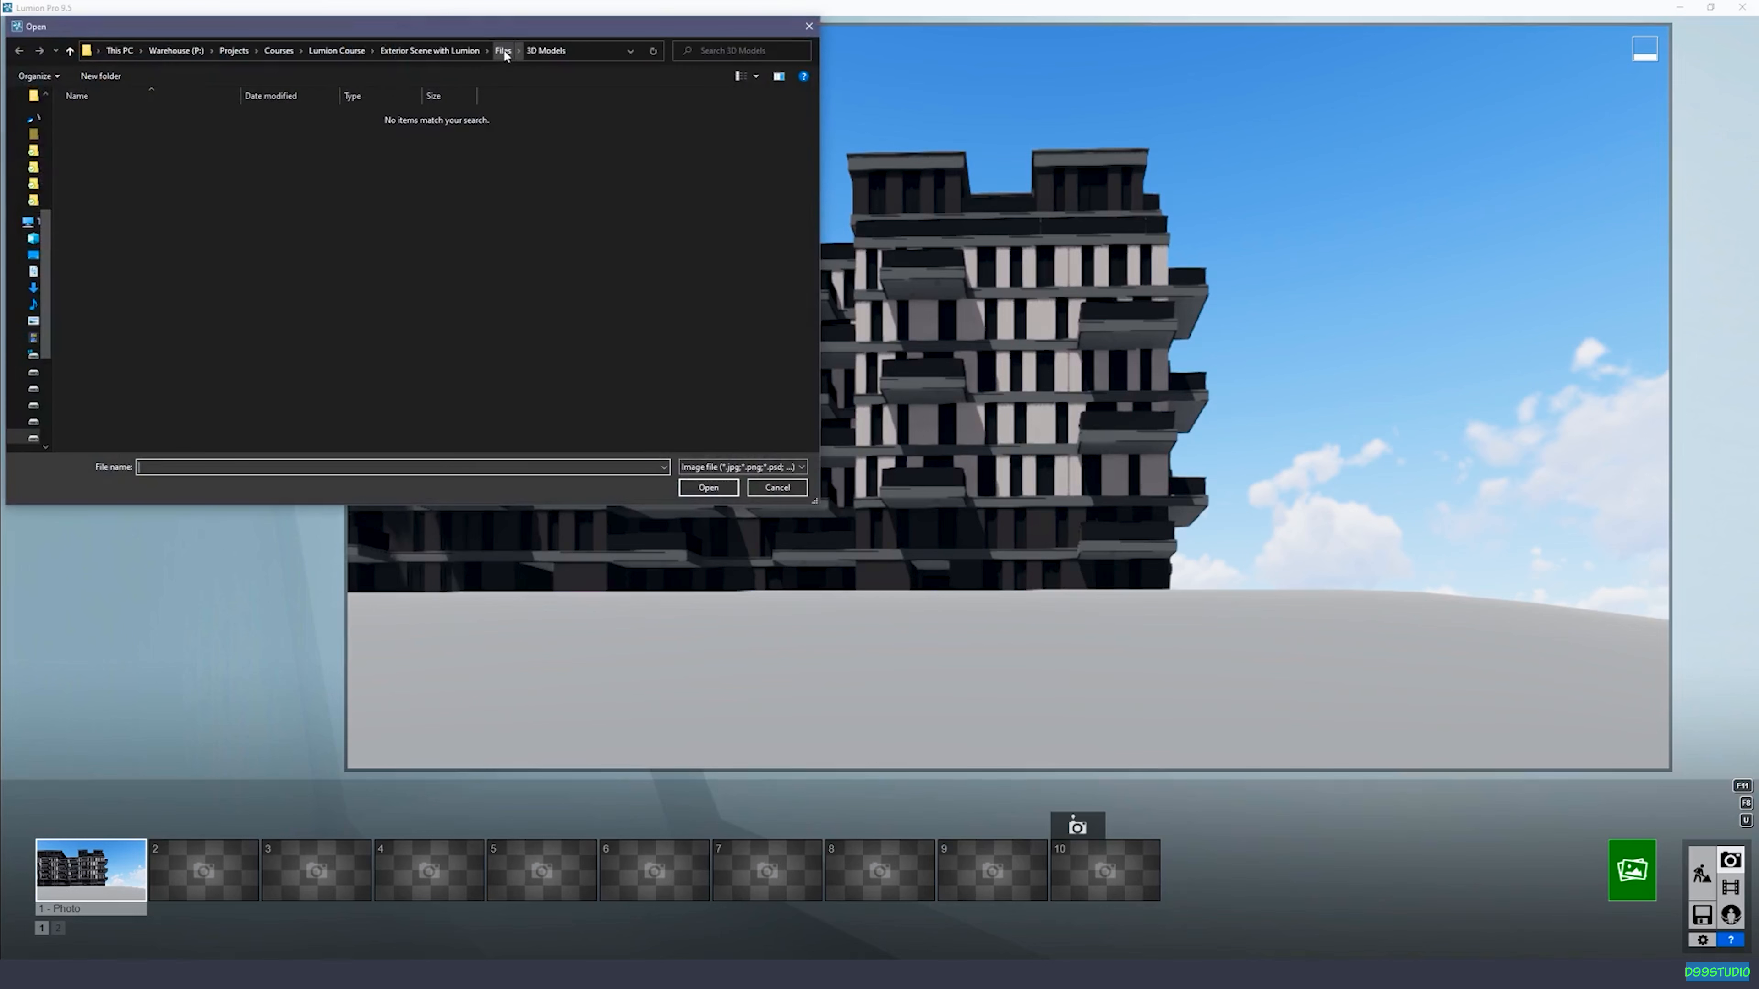
{"action": "left_click", "coordinate": [503, 51]}
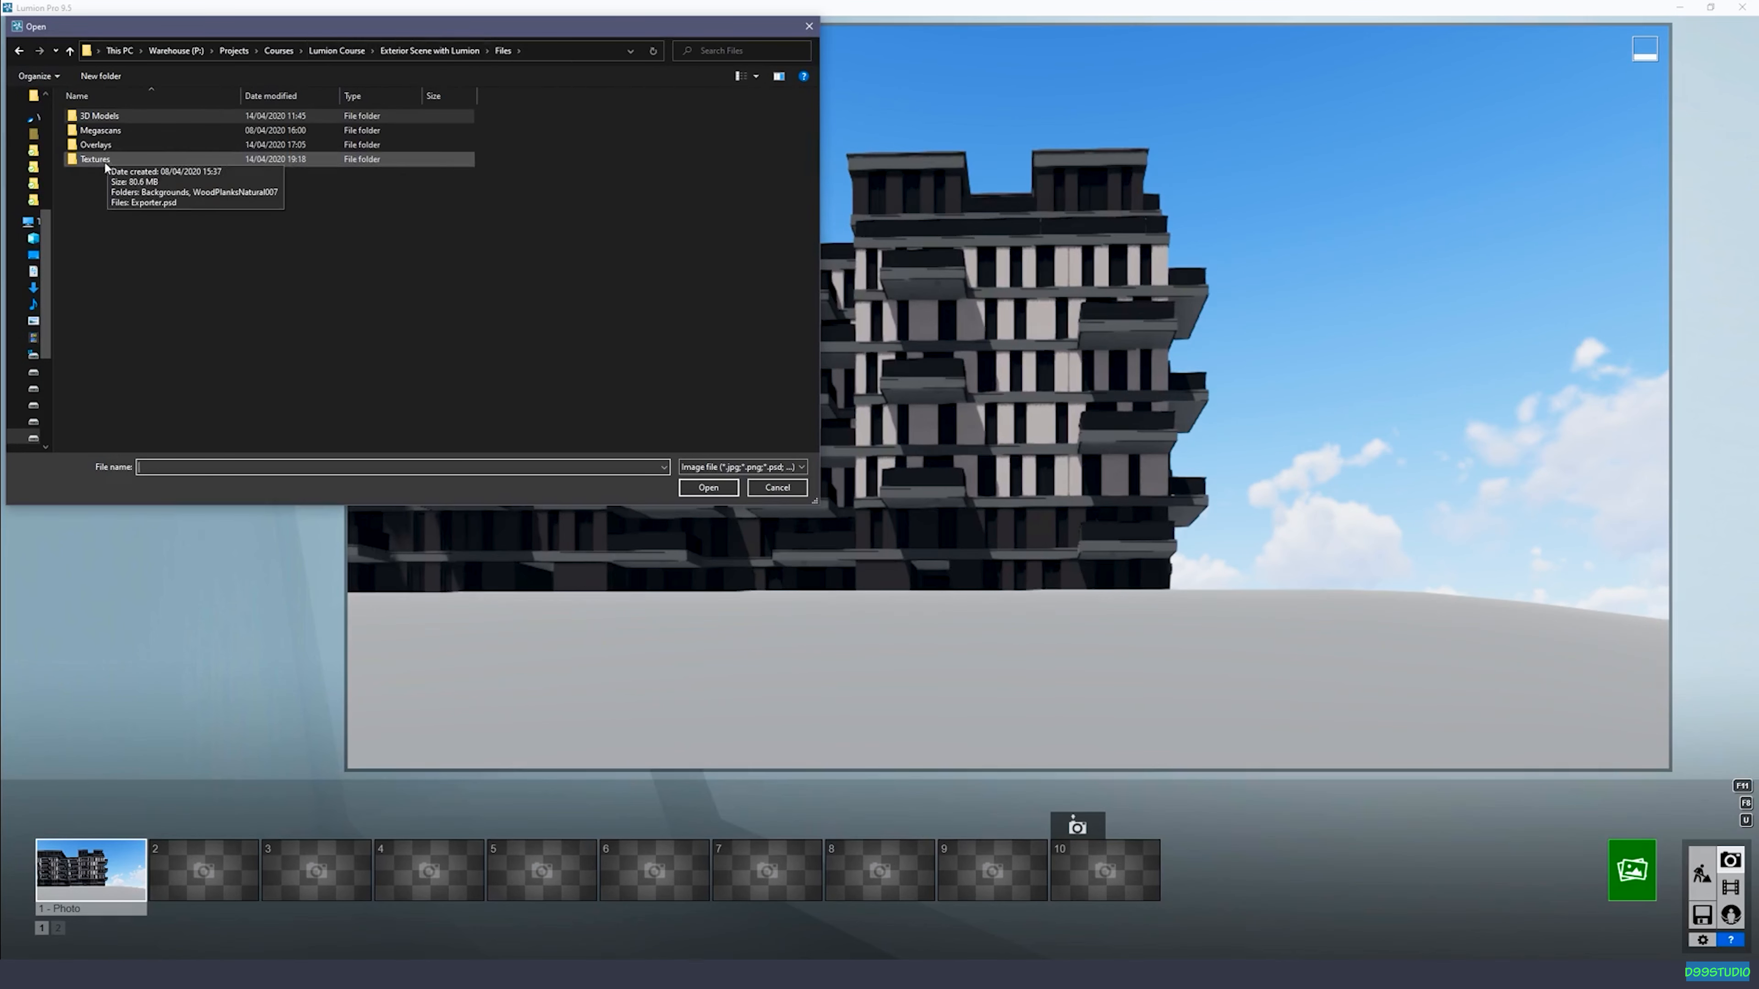
{"action": "double_click", "coordinate": [97, 145]}
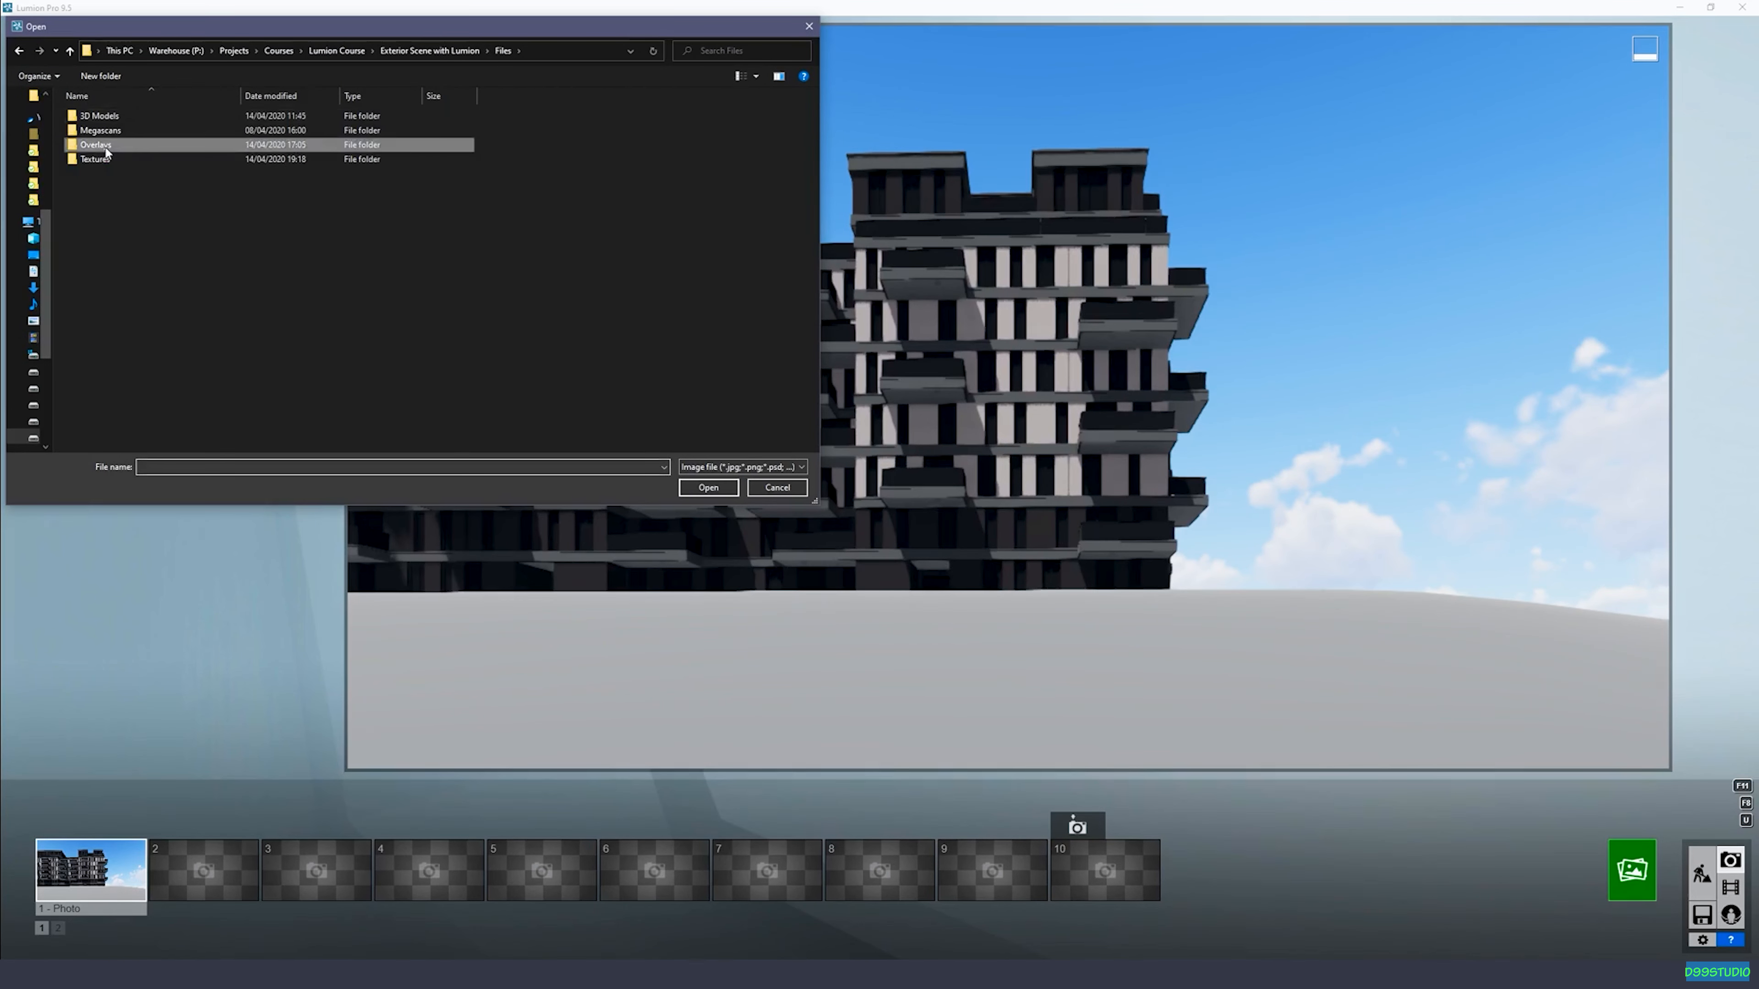
{"action": "double_click", "coordinate": [99, 136]}
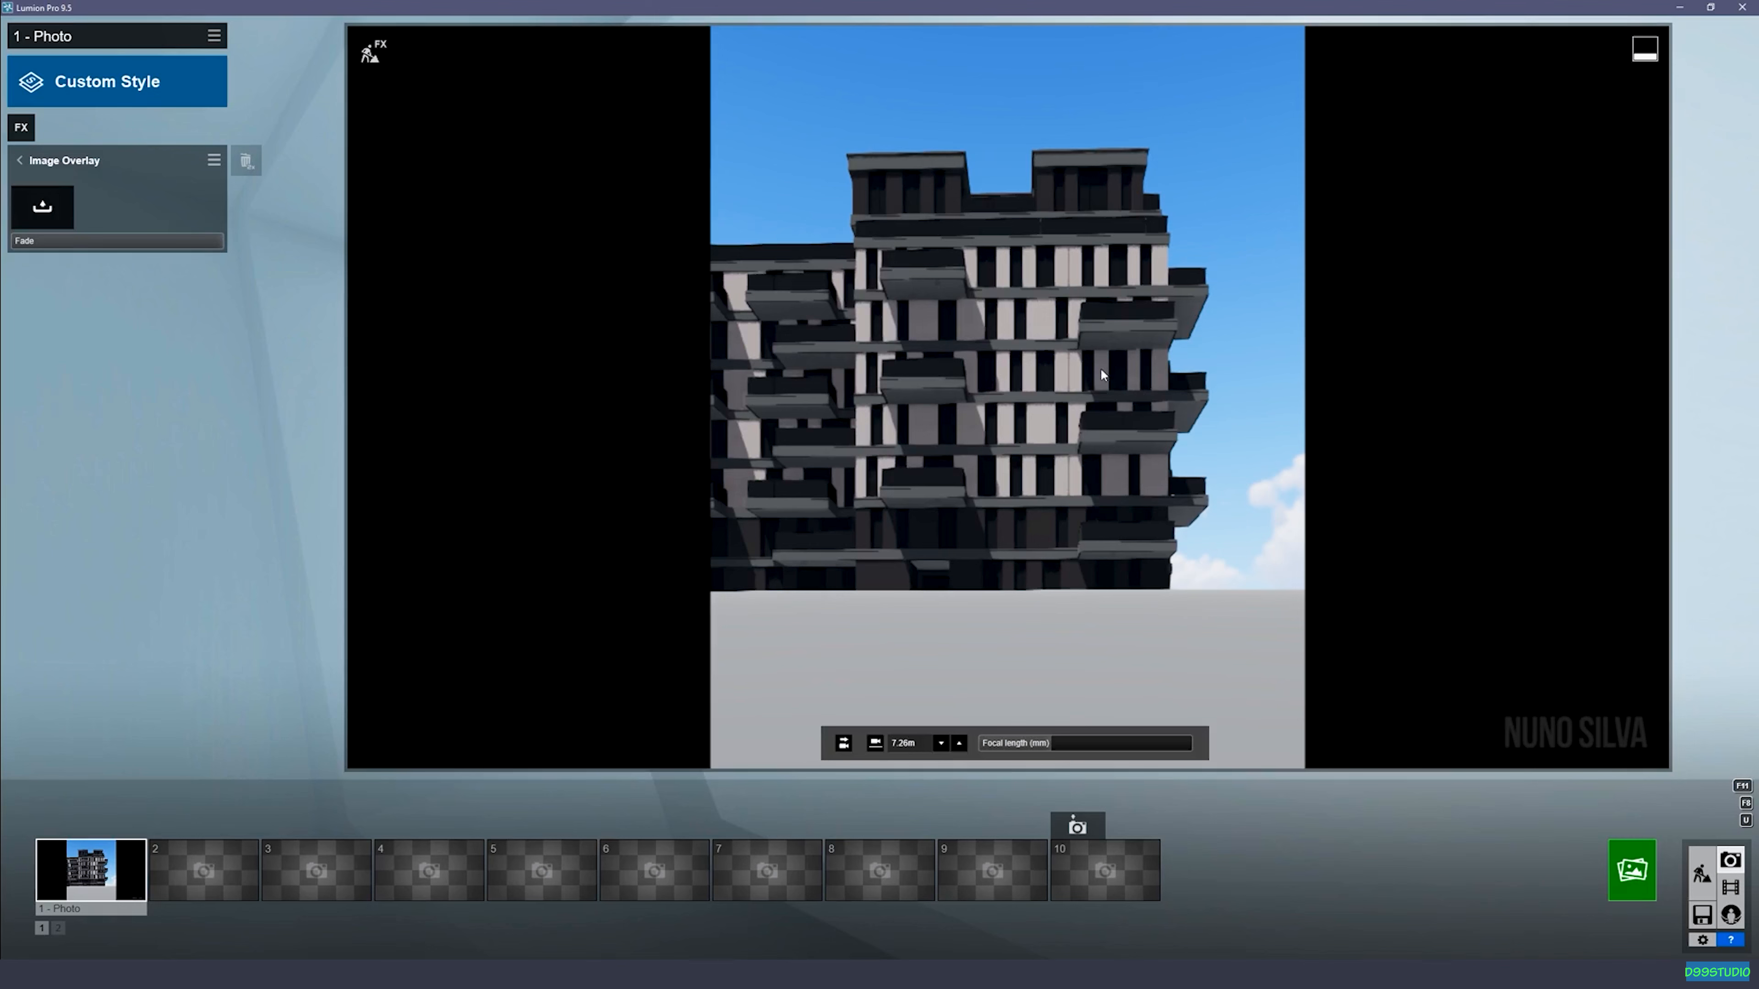
Step: Recompose the building inside the portrait frame at about 7.63 m camera height and store the view in photo 1
{"action": "right_click_drag", "start_coordinate": [998, 374], "coordinate": [1005, 374]}
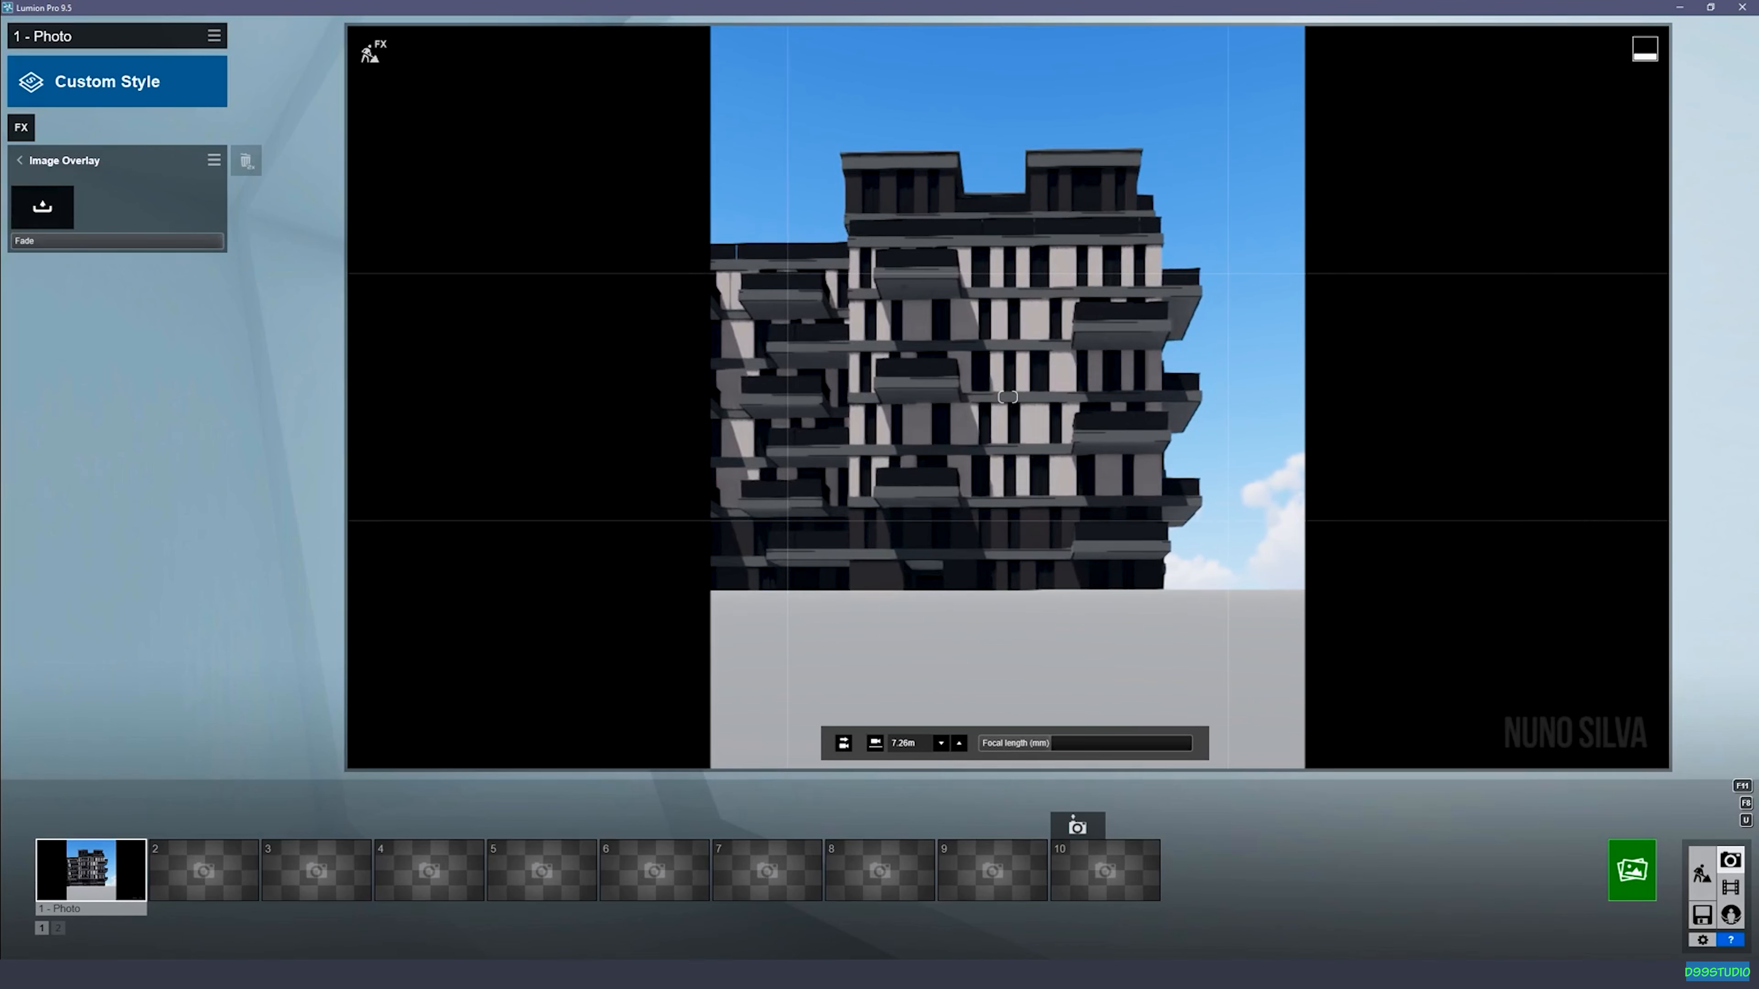
{"action": "key", "text": "d"}
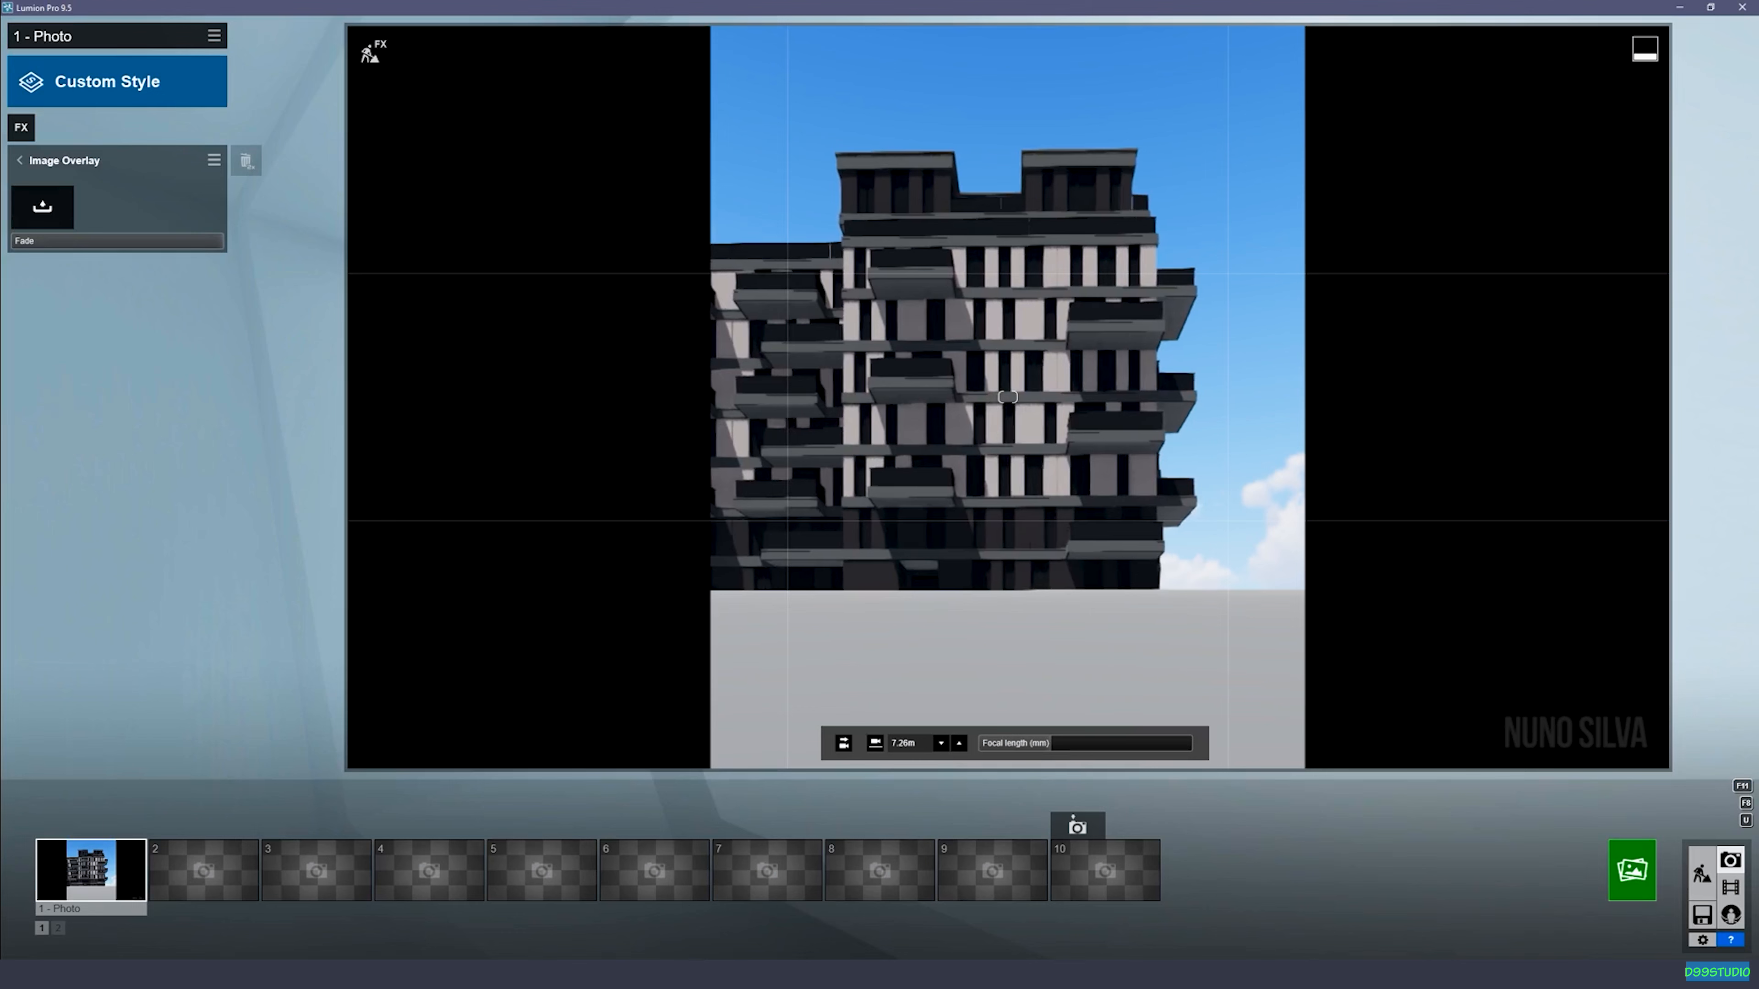
{"action": "key", "text": "w"}
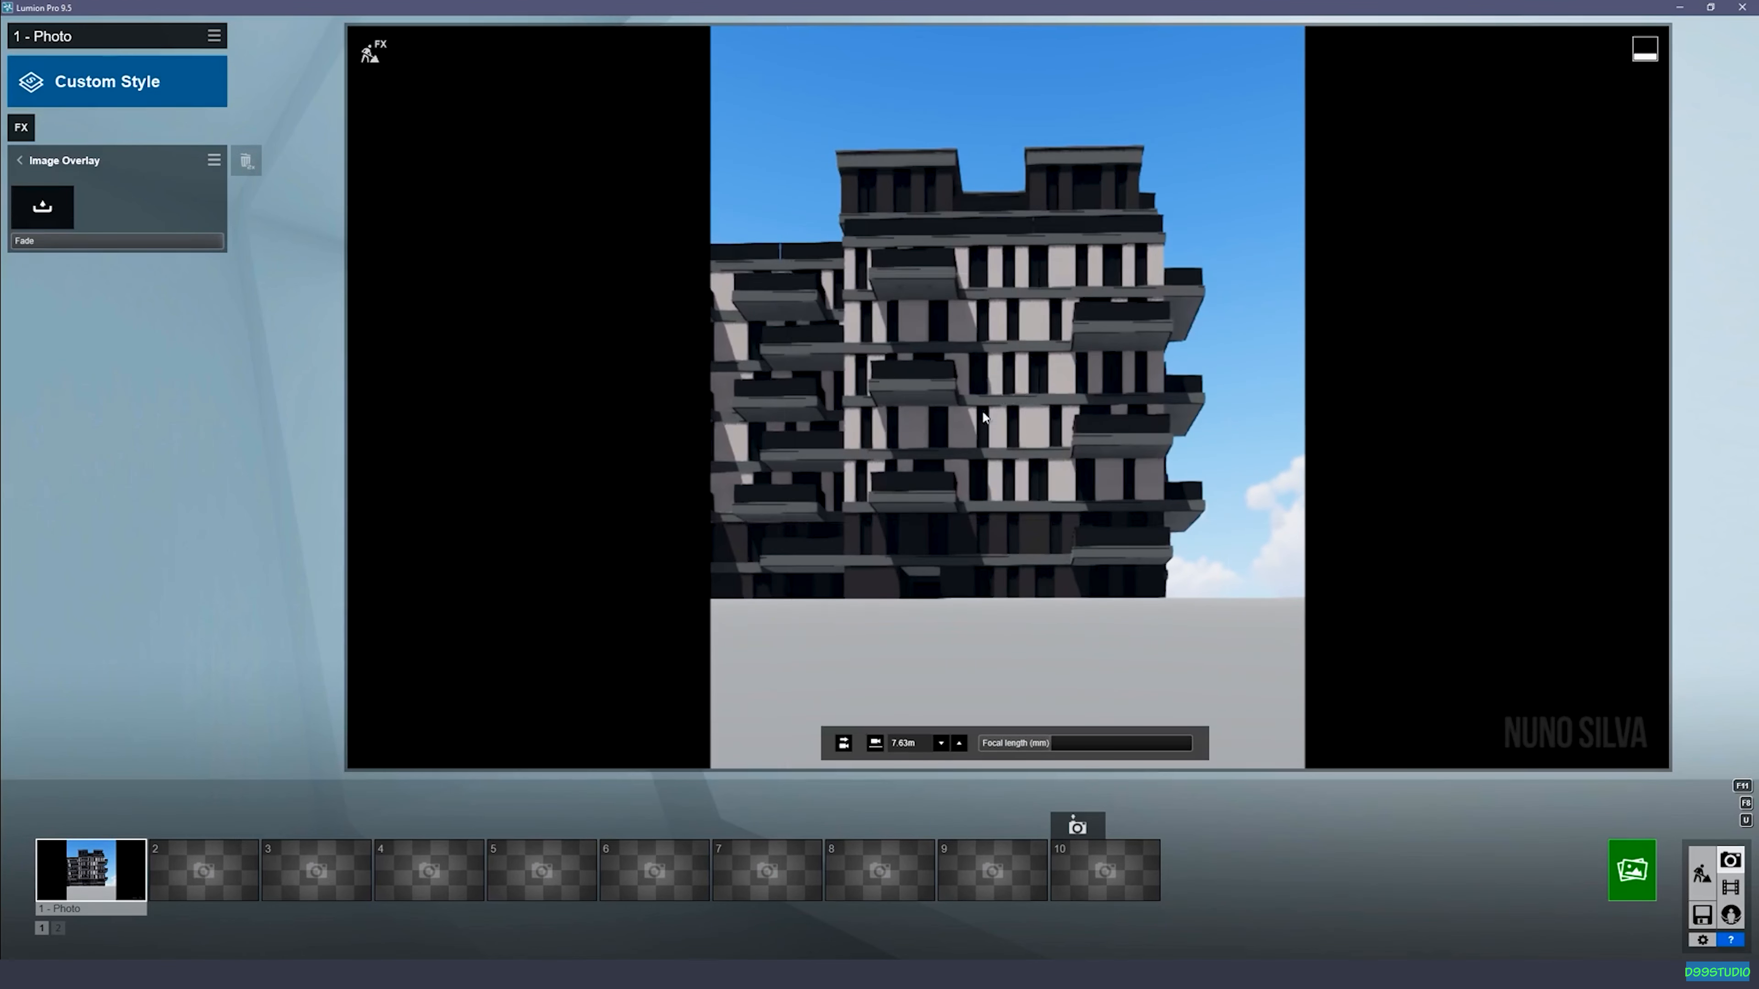
{"action": "left_click", "coordinate": [94, 830]}
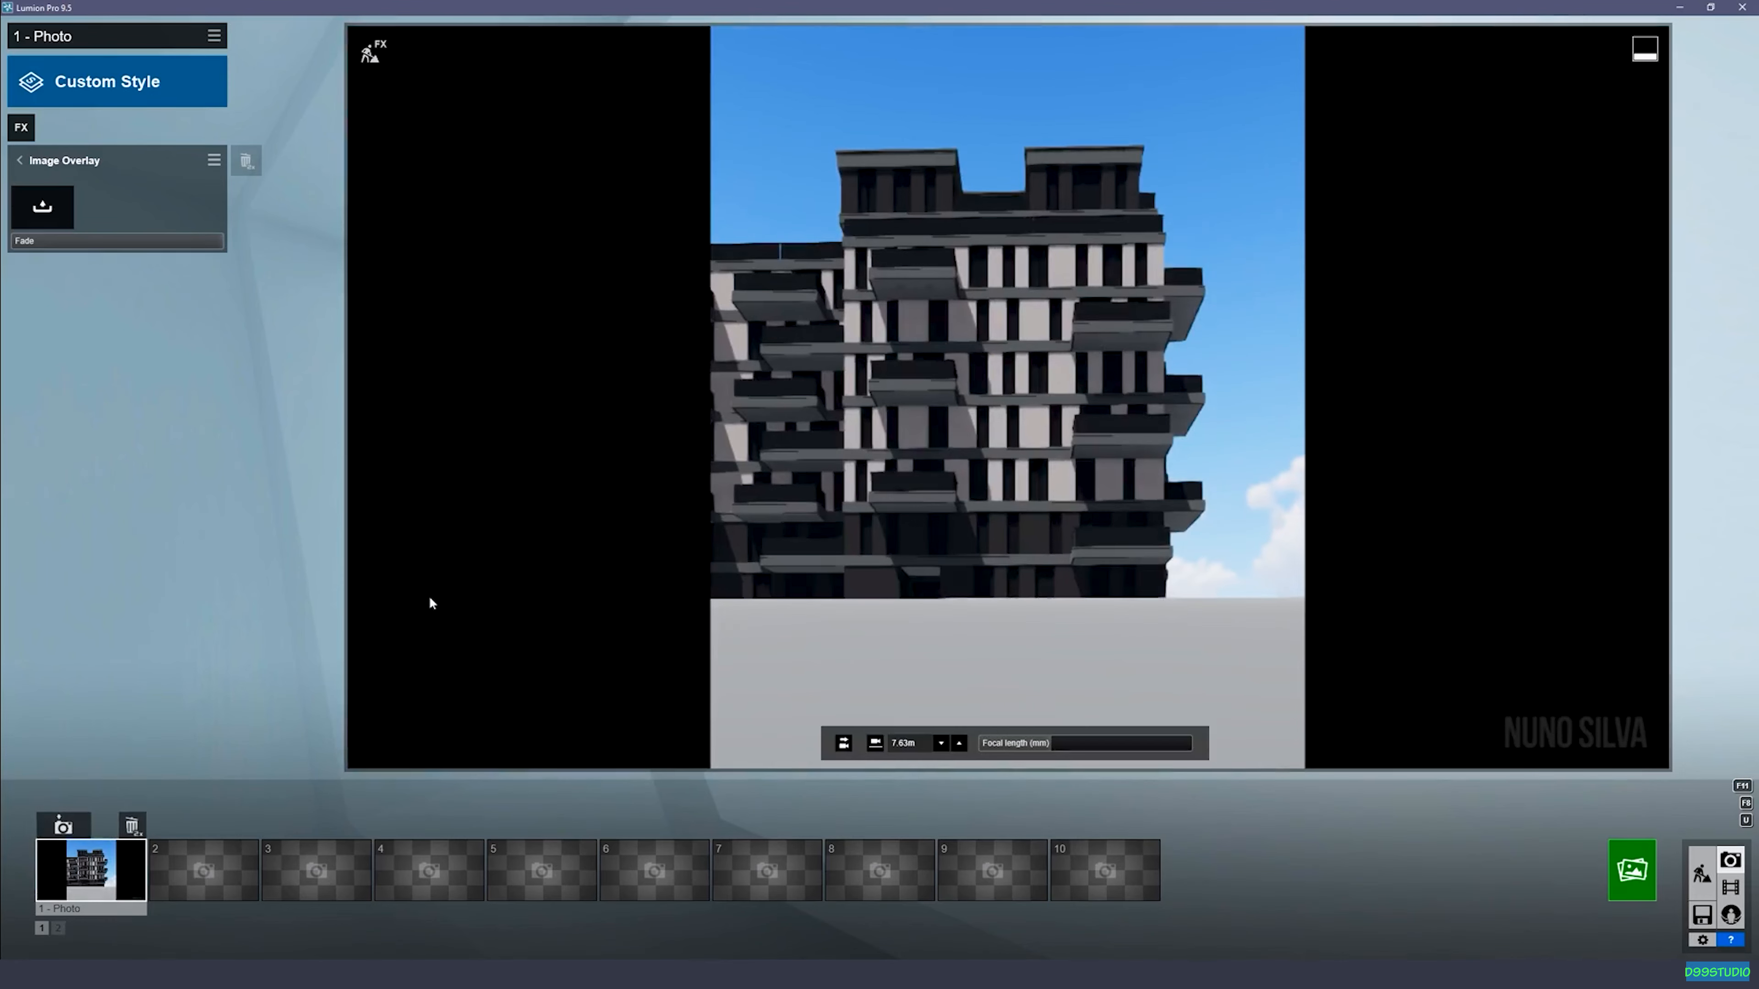
Step: Add the Real Skies effect, slightly reduce its heading and return to the effects list
{"action": "left_click", "coordinate": [19, 162]}
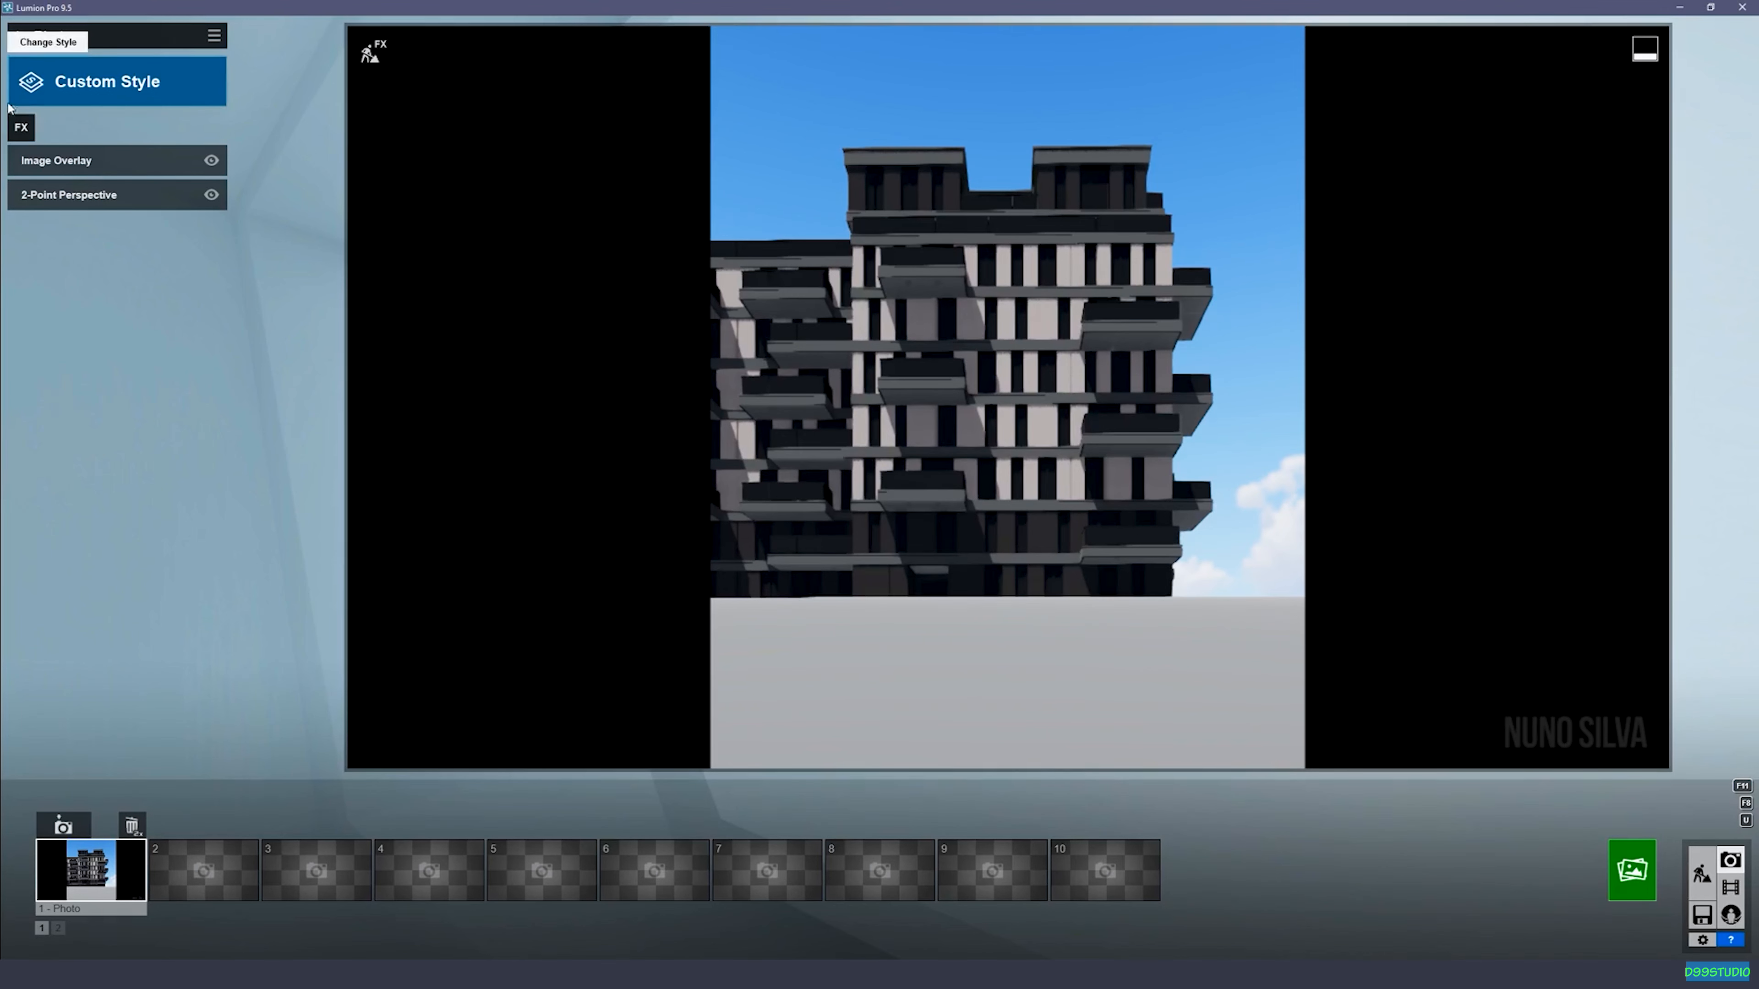
{"action": "left_click", "coordinate": [26, 134]}
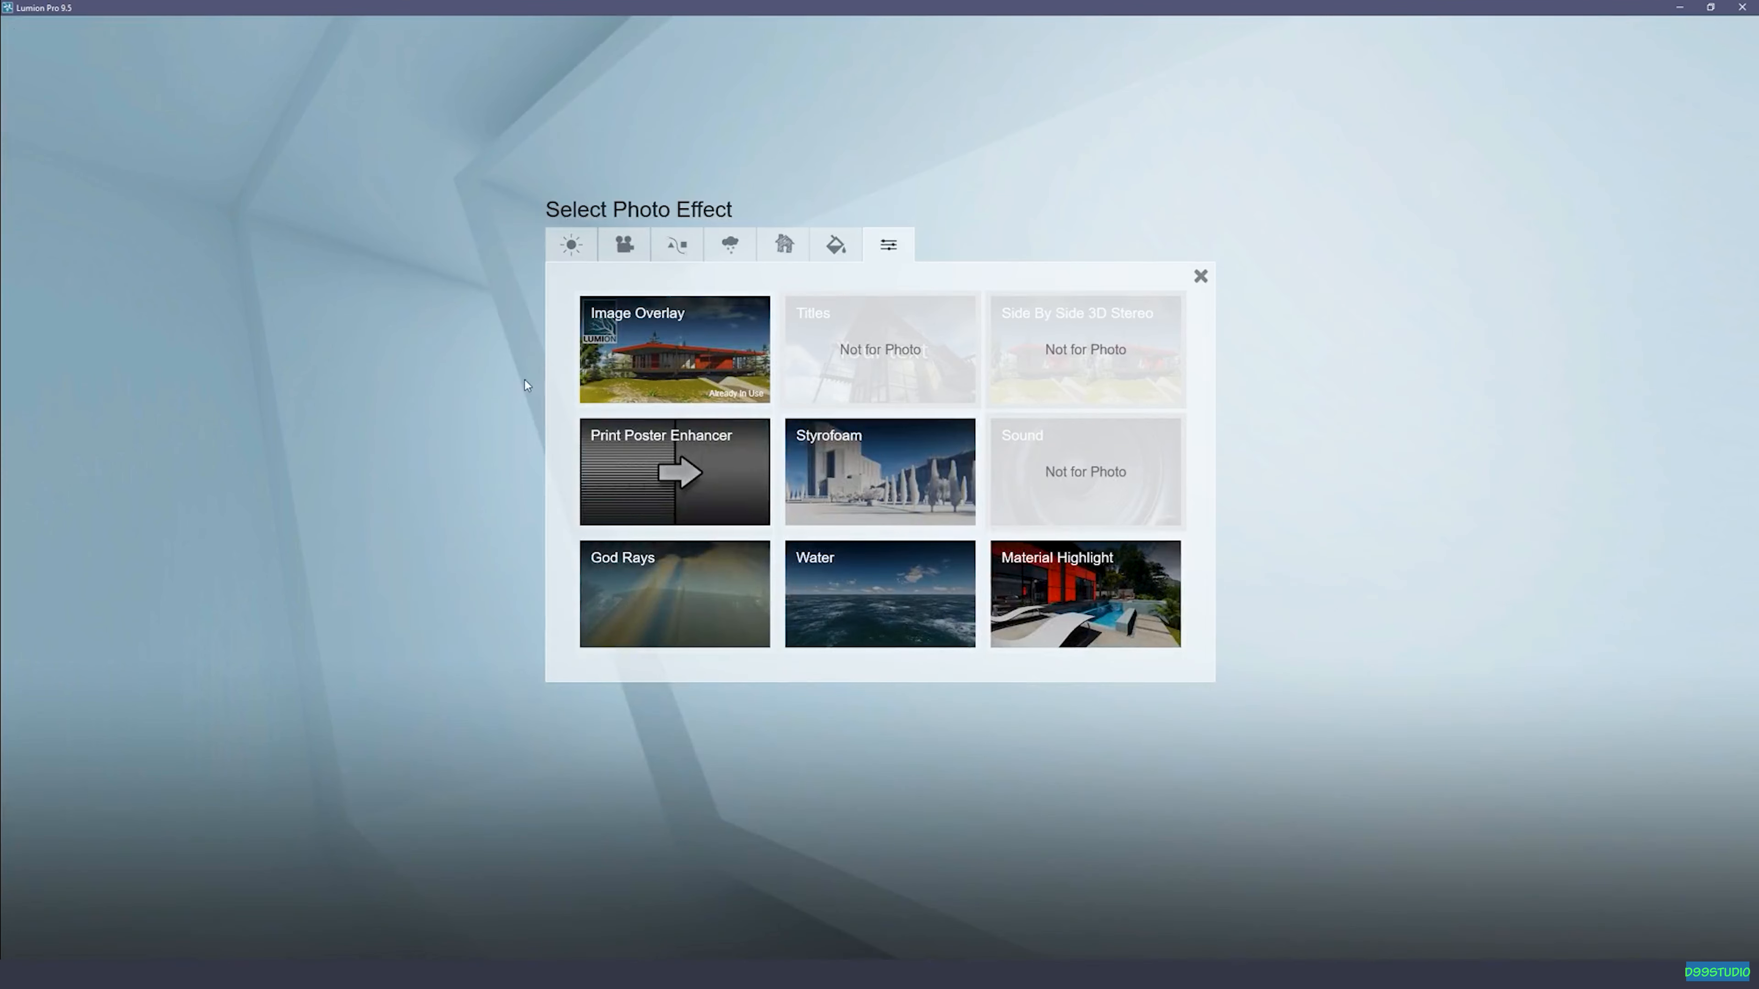
{"action": "left_click", "coordinate": [571, 244]}
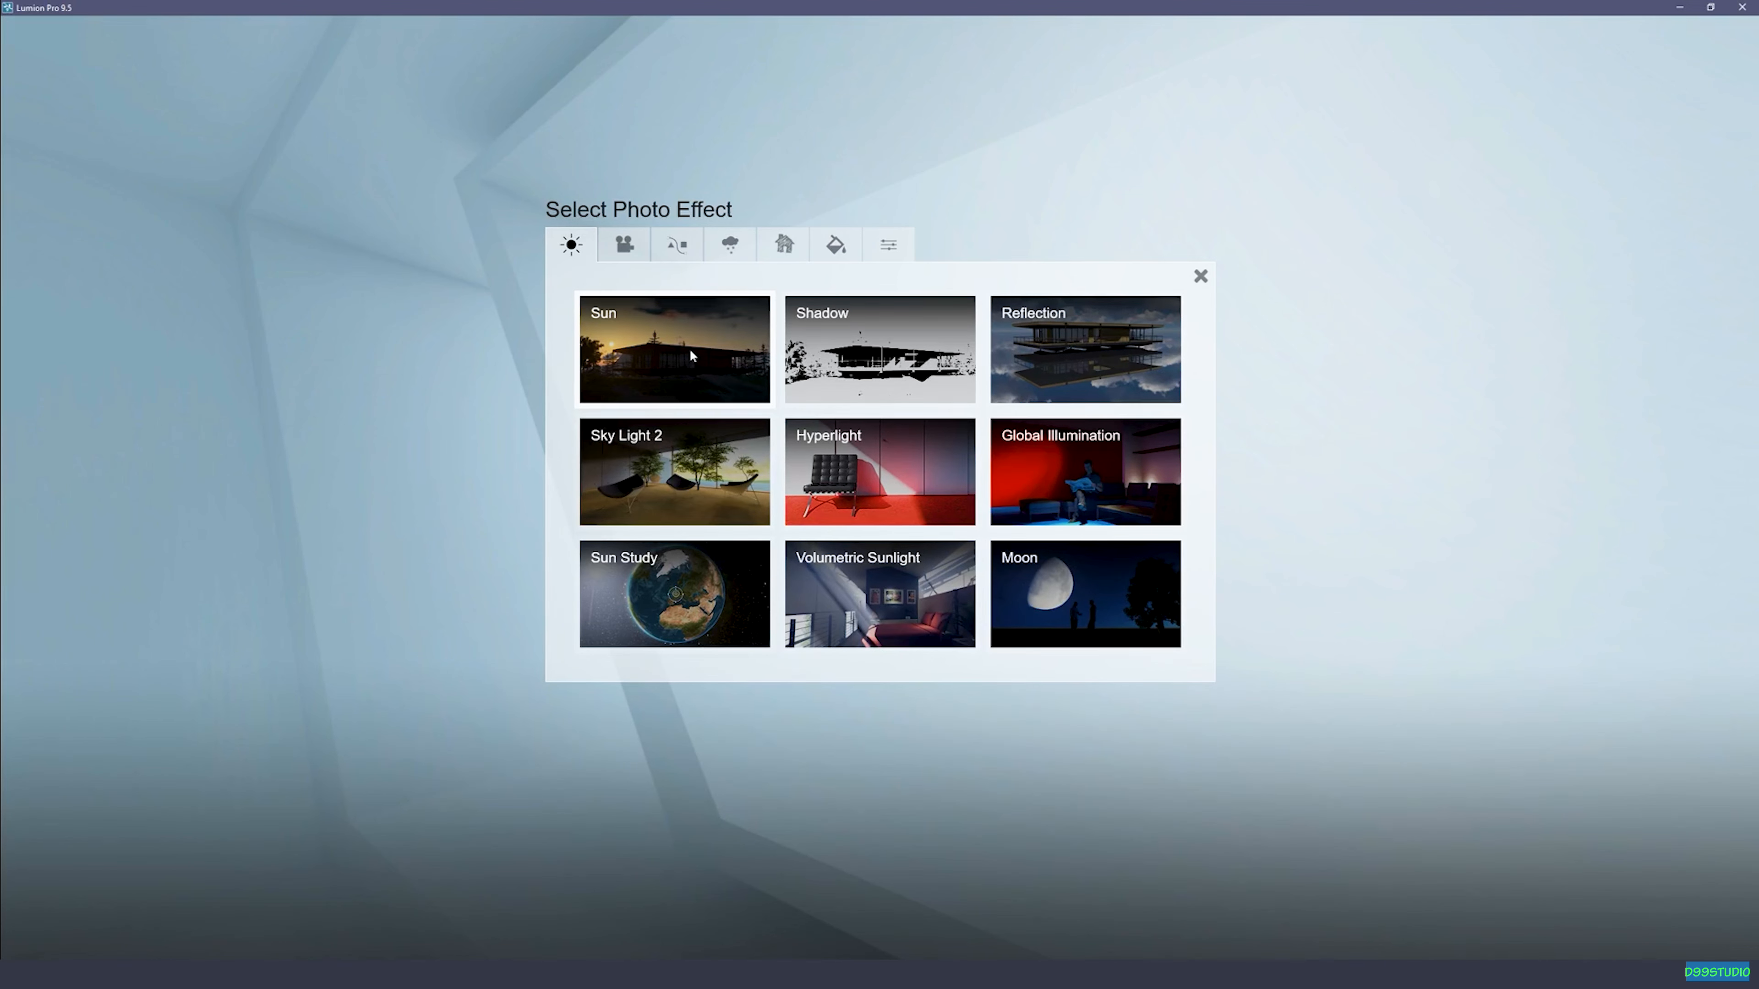
{"action": "left_click", "coordinate": [711, 255]}
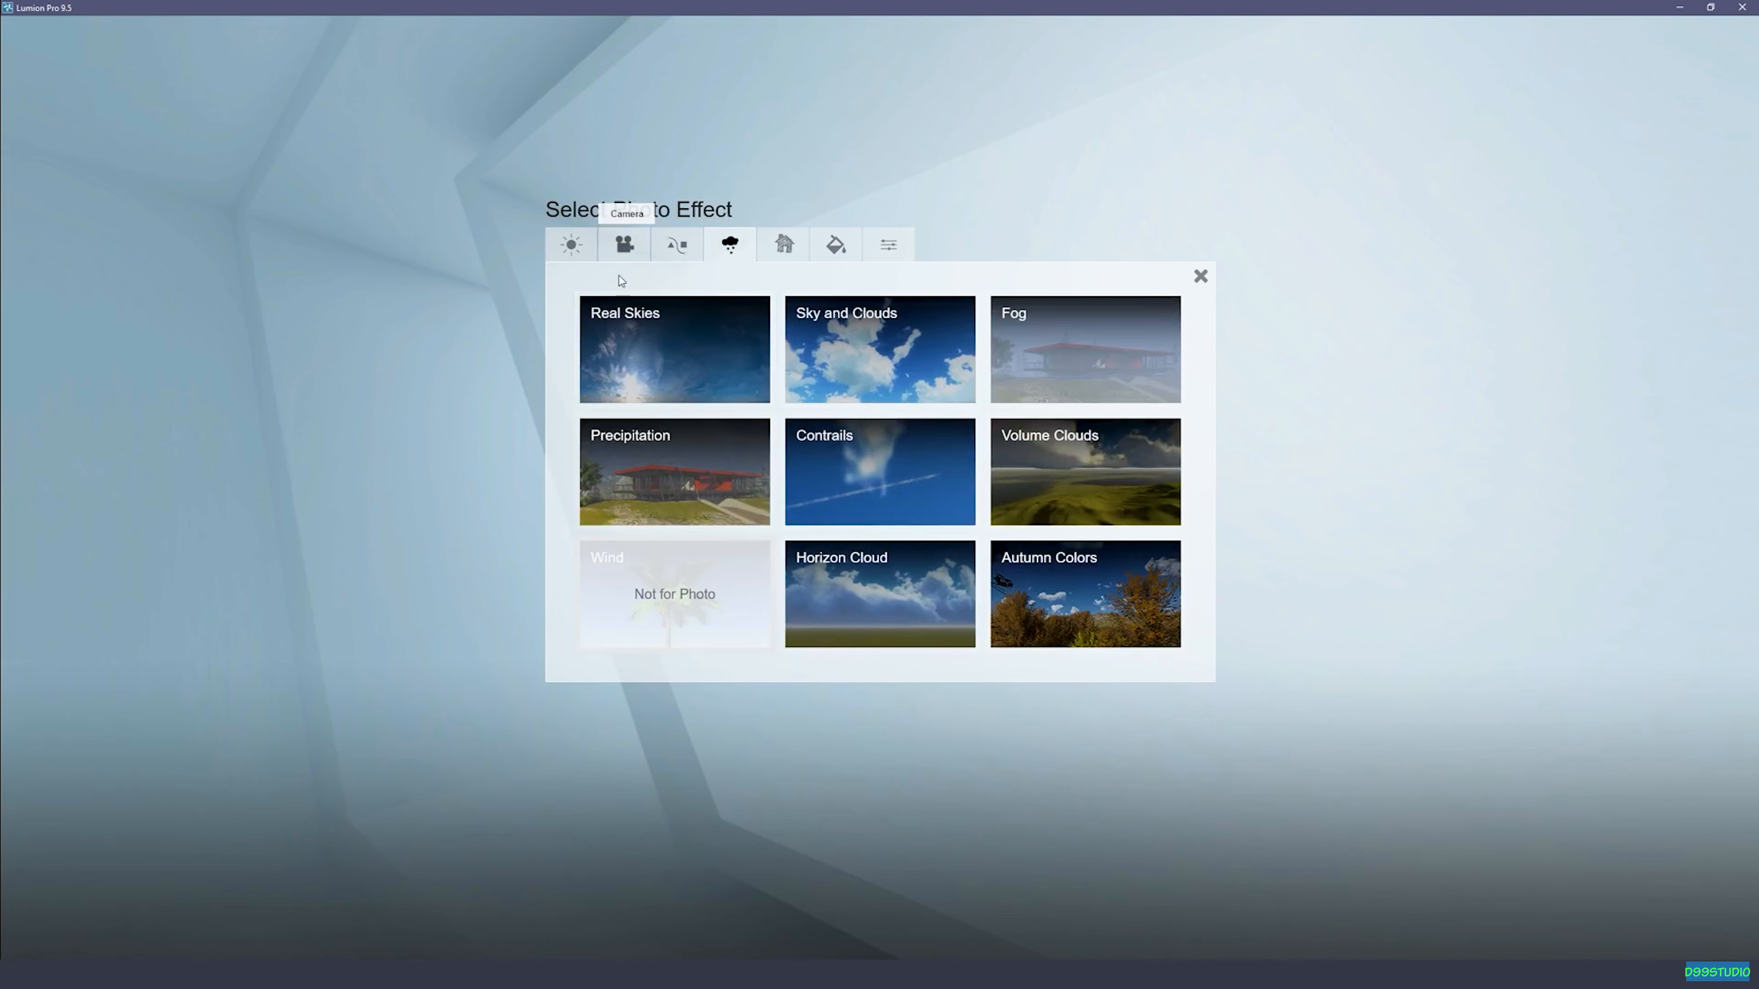
{"action": "left_click", "coordinate": [604, 319]}
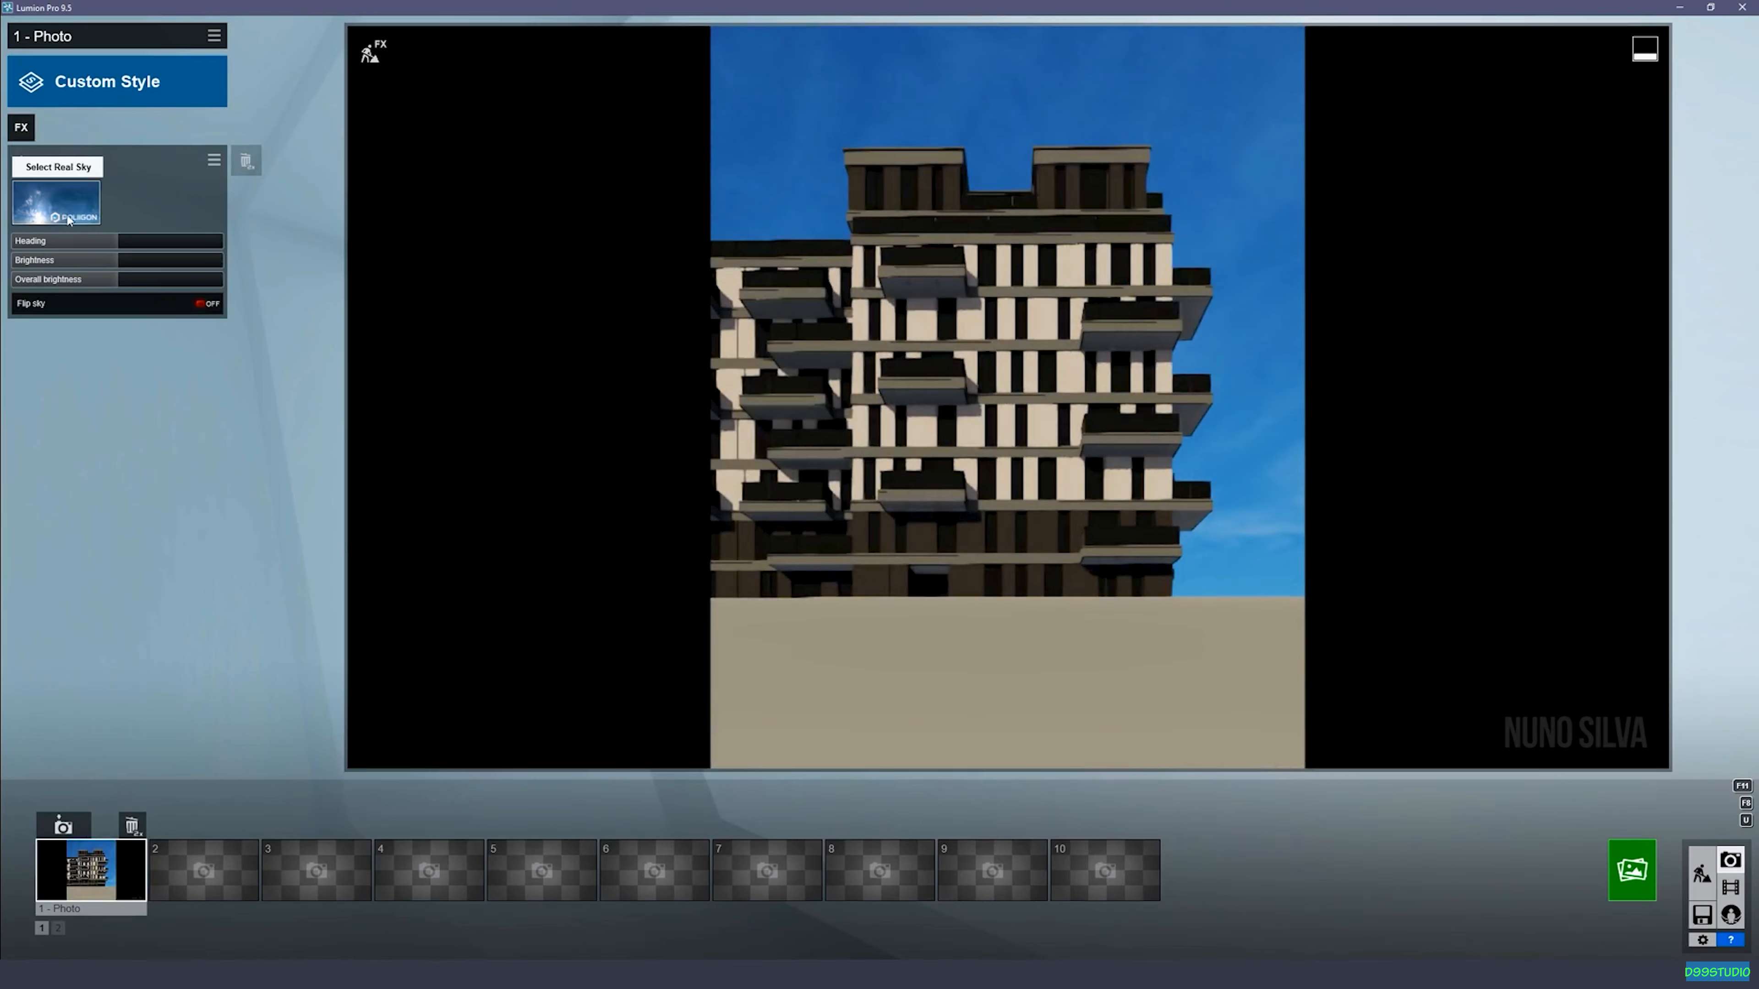
{"action": "mouse_move", "coordinate": [121, 244]}
{"action": "left_mouse_down"}
{"action": "mouse_move", "coordinate": [165, 248]}
{"action": "mouse_move", "coordinate": [81, 239]}
{"action": "mouse_move", "coordinate": [201, 262]}
{"action": "mouse_move", "coordinate": [165, 264]}
{"action": "mouse_move", "coordinate": [181, 239]}
{"action": "mouse_move", "coordinate": [84, 238]}
{"action": "mouse_move", "coordinate": [108, 237]}
{"action": "left_mouse_up"}
{"action": "left_click", "coordinate": [20, 161]}
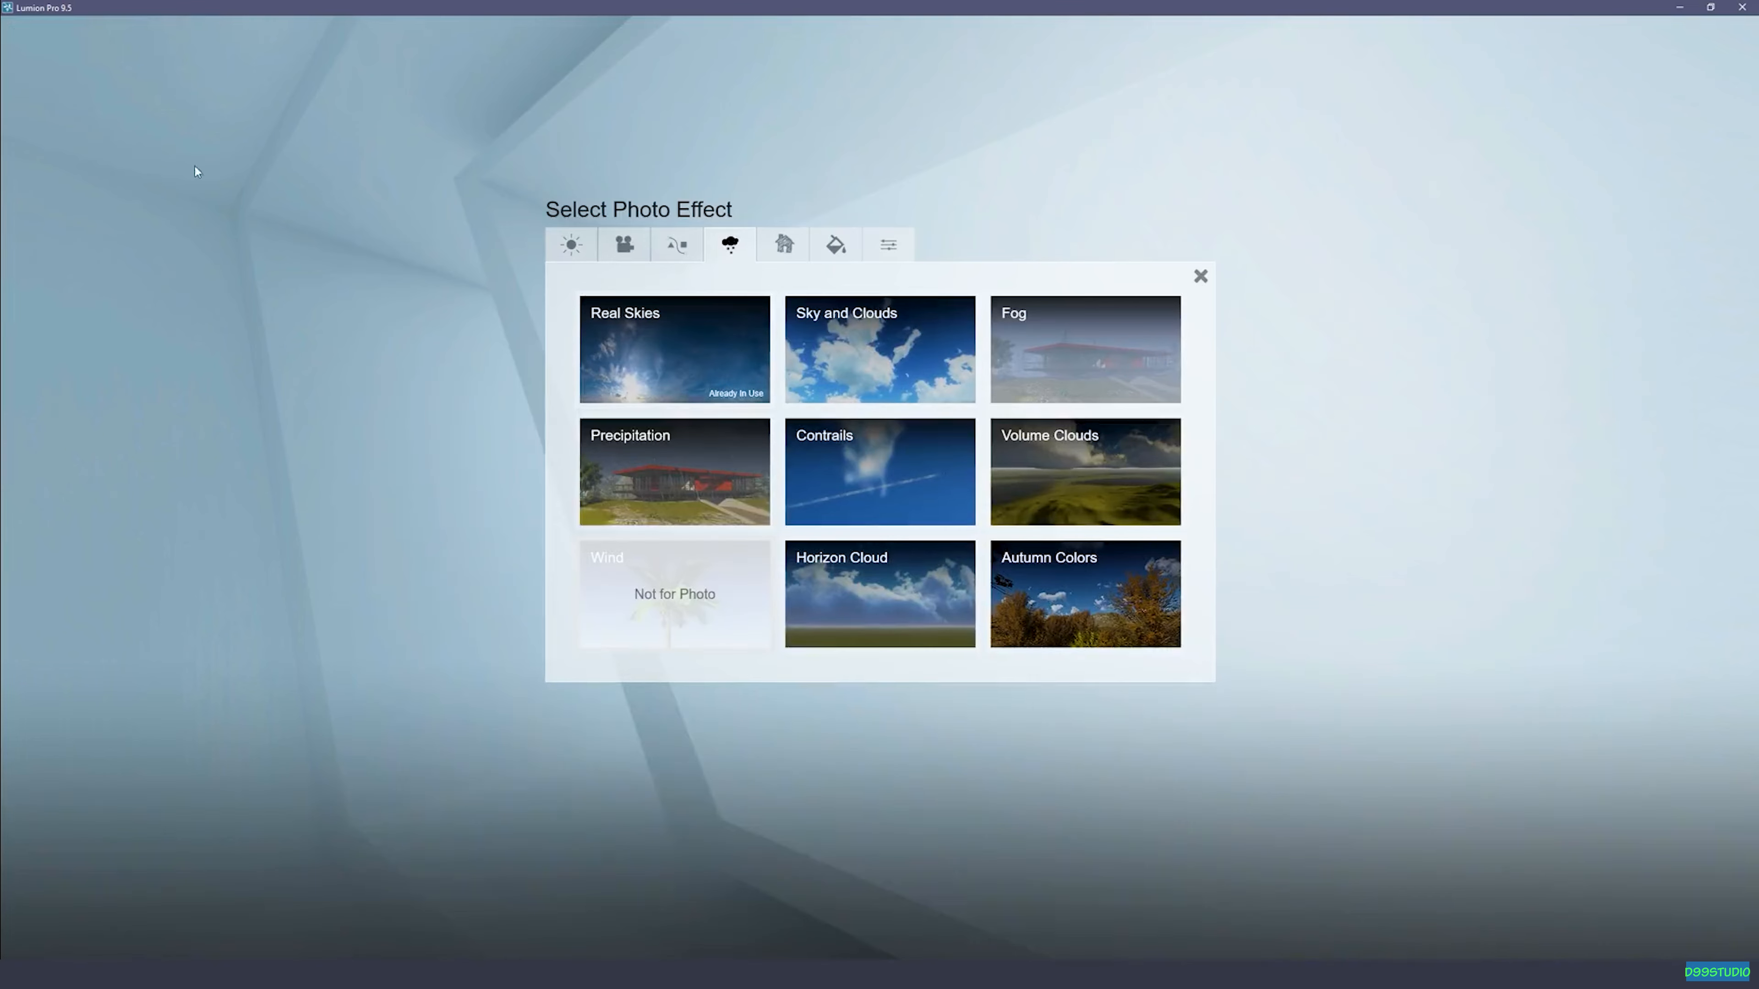
Step: Add the Sun effect, lower the sun height and set the sun heading to 0.1
{"action": "left_click", "coordinate": [571, 243]}
{"action": "left_click", "coordinate": [697, 336]}
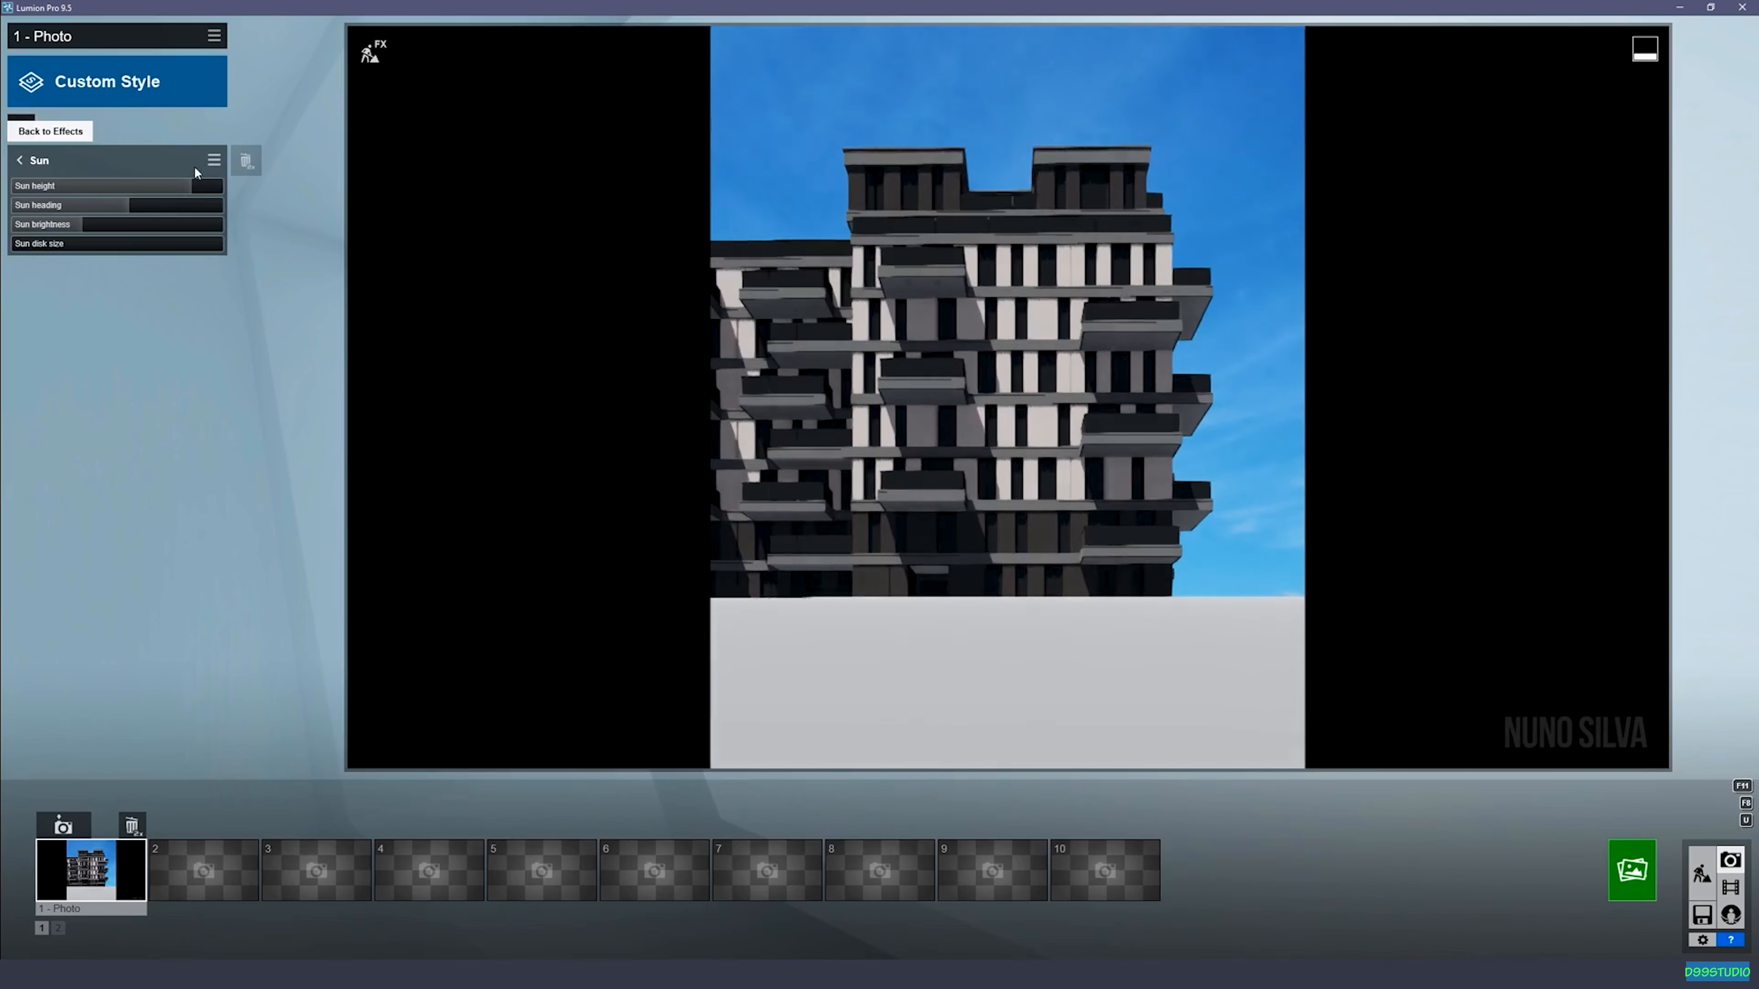
{"action": "left_click_drag", "start_coordinate": [185, 187], "coordinate": [124, 206]}
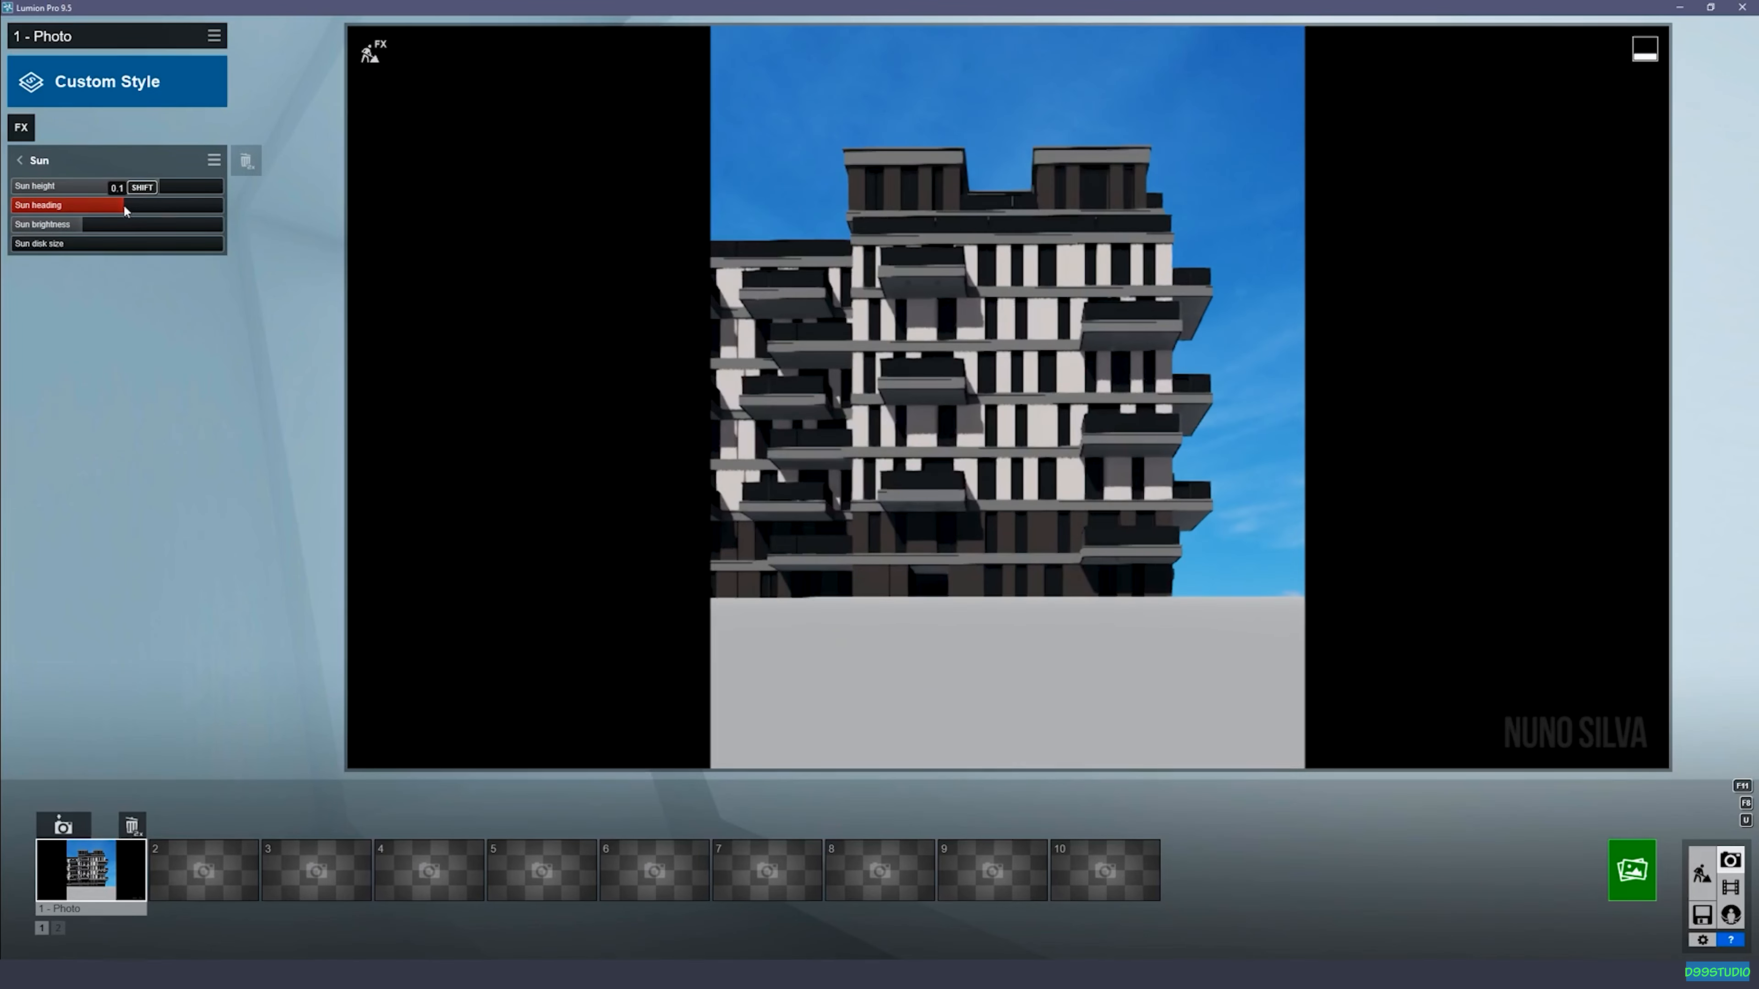
Step: Inspect the building in build mode with effects, and return to photo mode with photo 1's stored camera view
{"action": "left_click", "coordinate": [372, 52]}
{"action": "right_click_drag", "start_coordinate": [833, 356], "coordinate": [734, 187]}
{"action": "right_click_drag", "start_coordinate": [879, 489], "coordinate": [900, 398]}
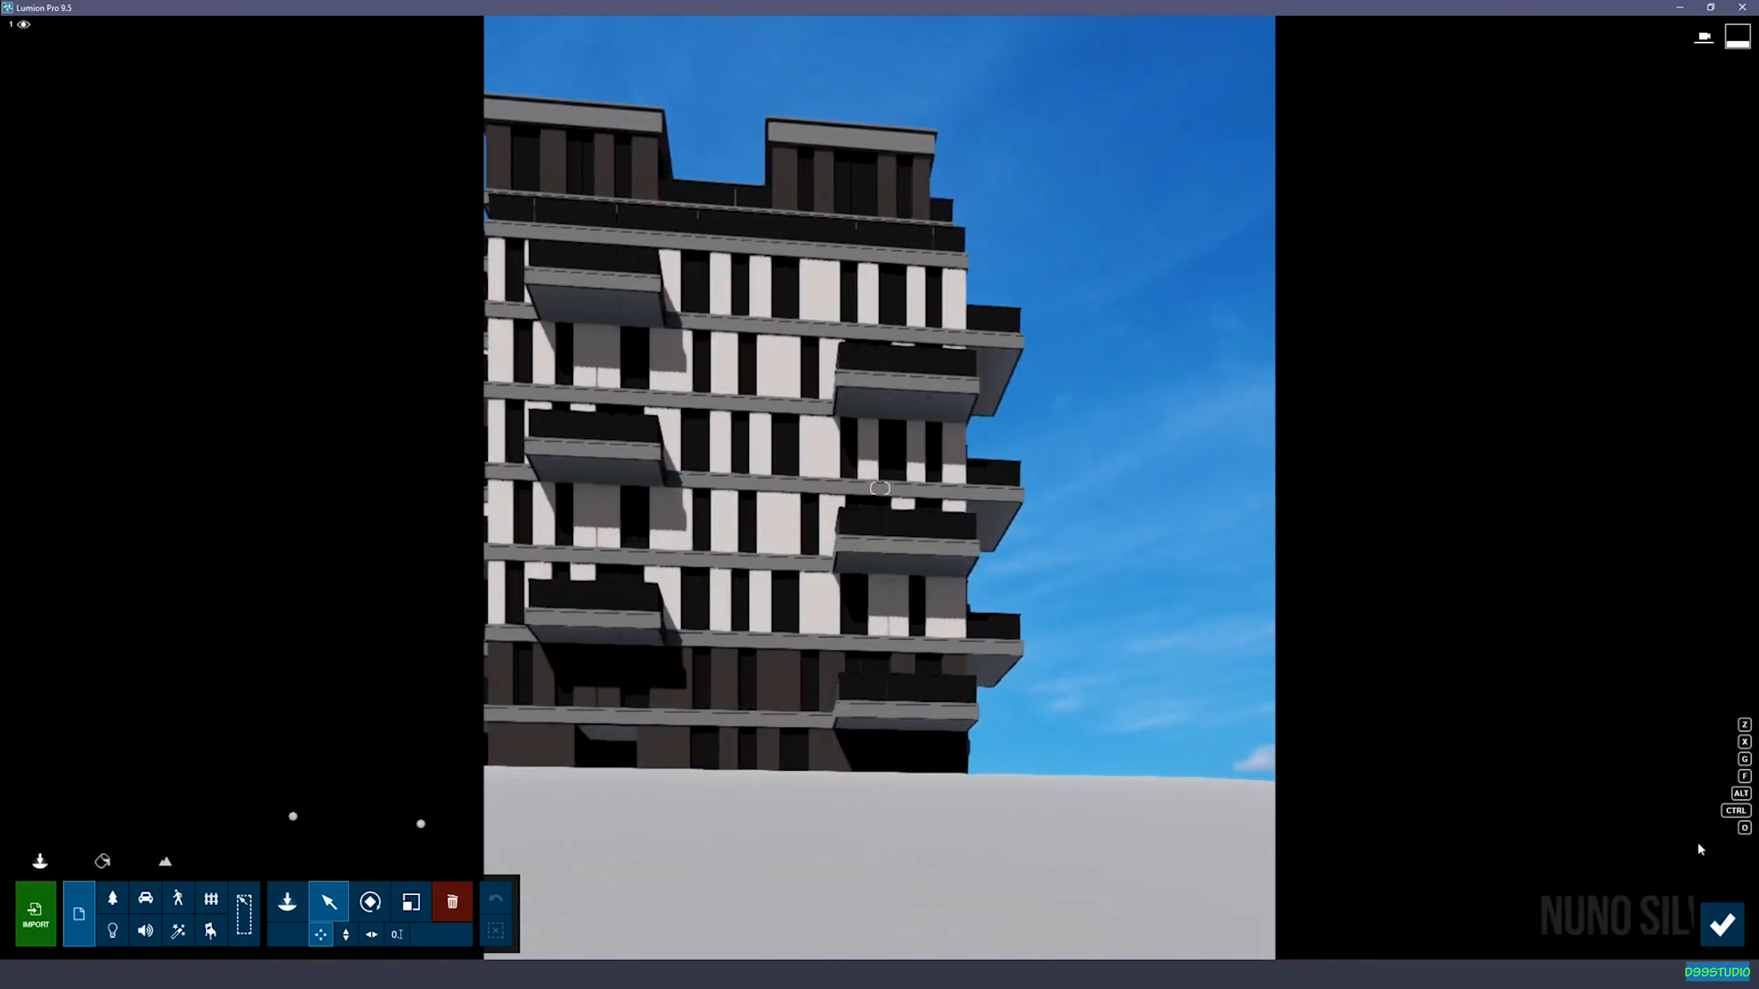
{"action": "left_click", "coordinate": [1721, 924]}
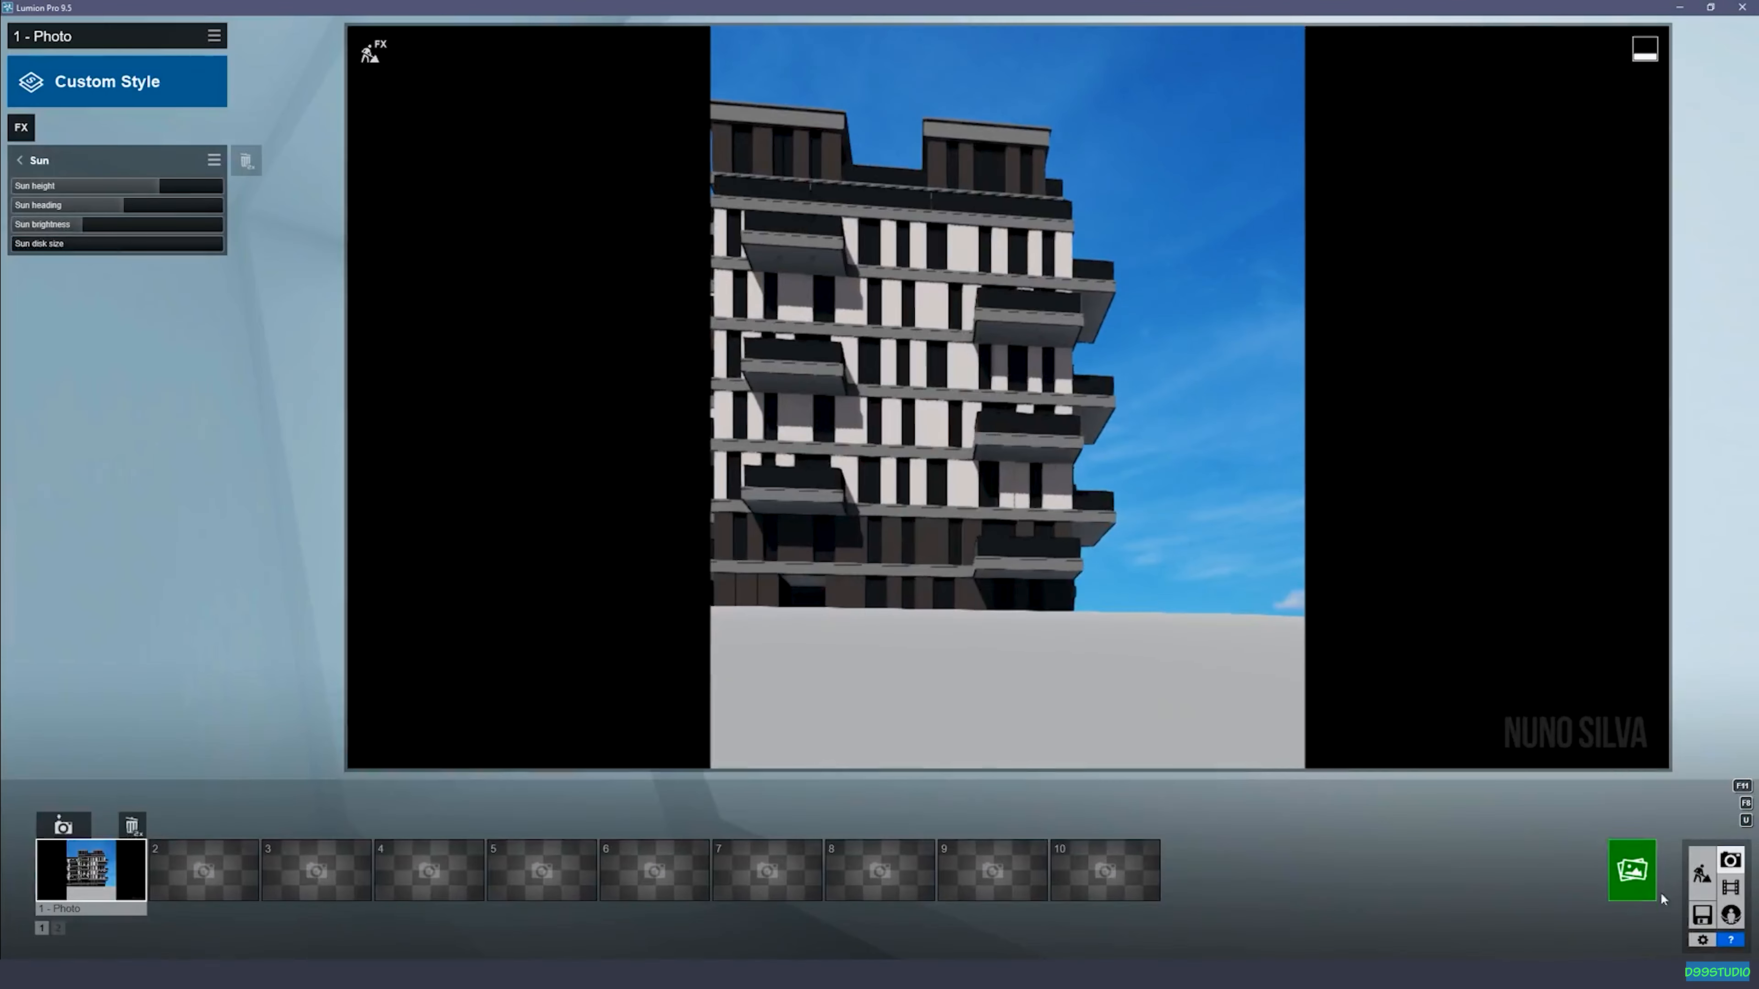
{"action": "left_click", "coordinate": [88, 861]}
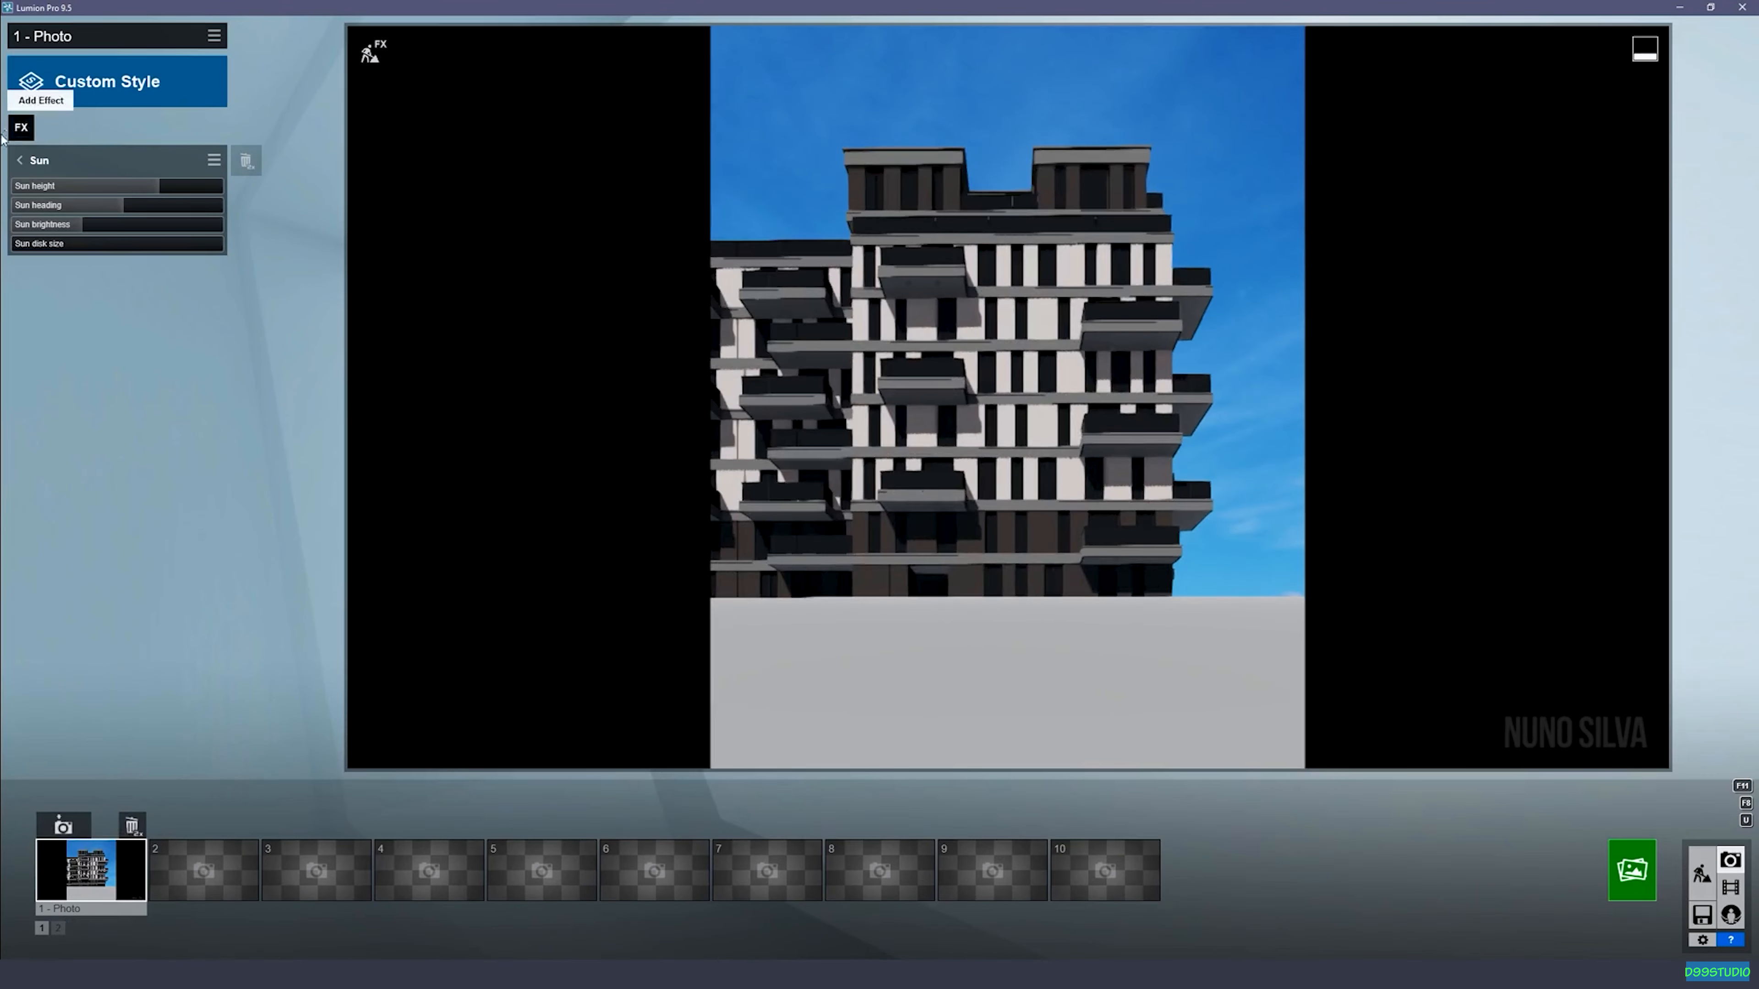
Step: Remove the Real Skies effect and fine-tune the Sun effect's brightness to around 0.5
{"action": "left_click", "coordinate": [19, 160]}
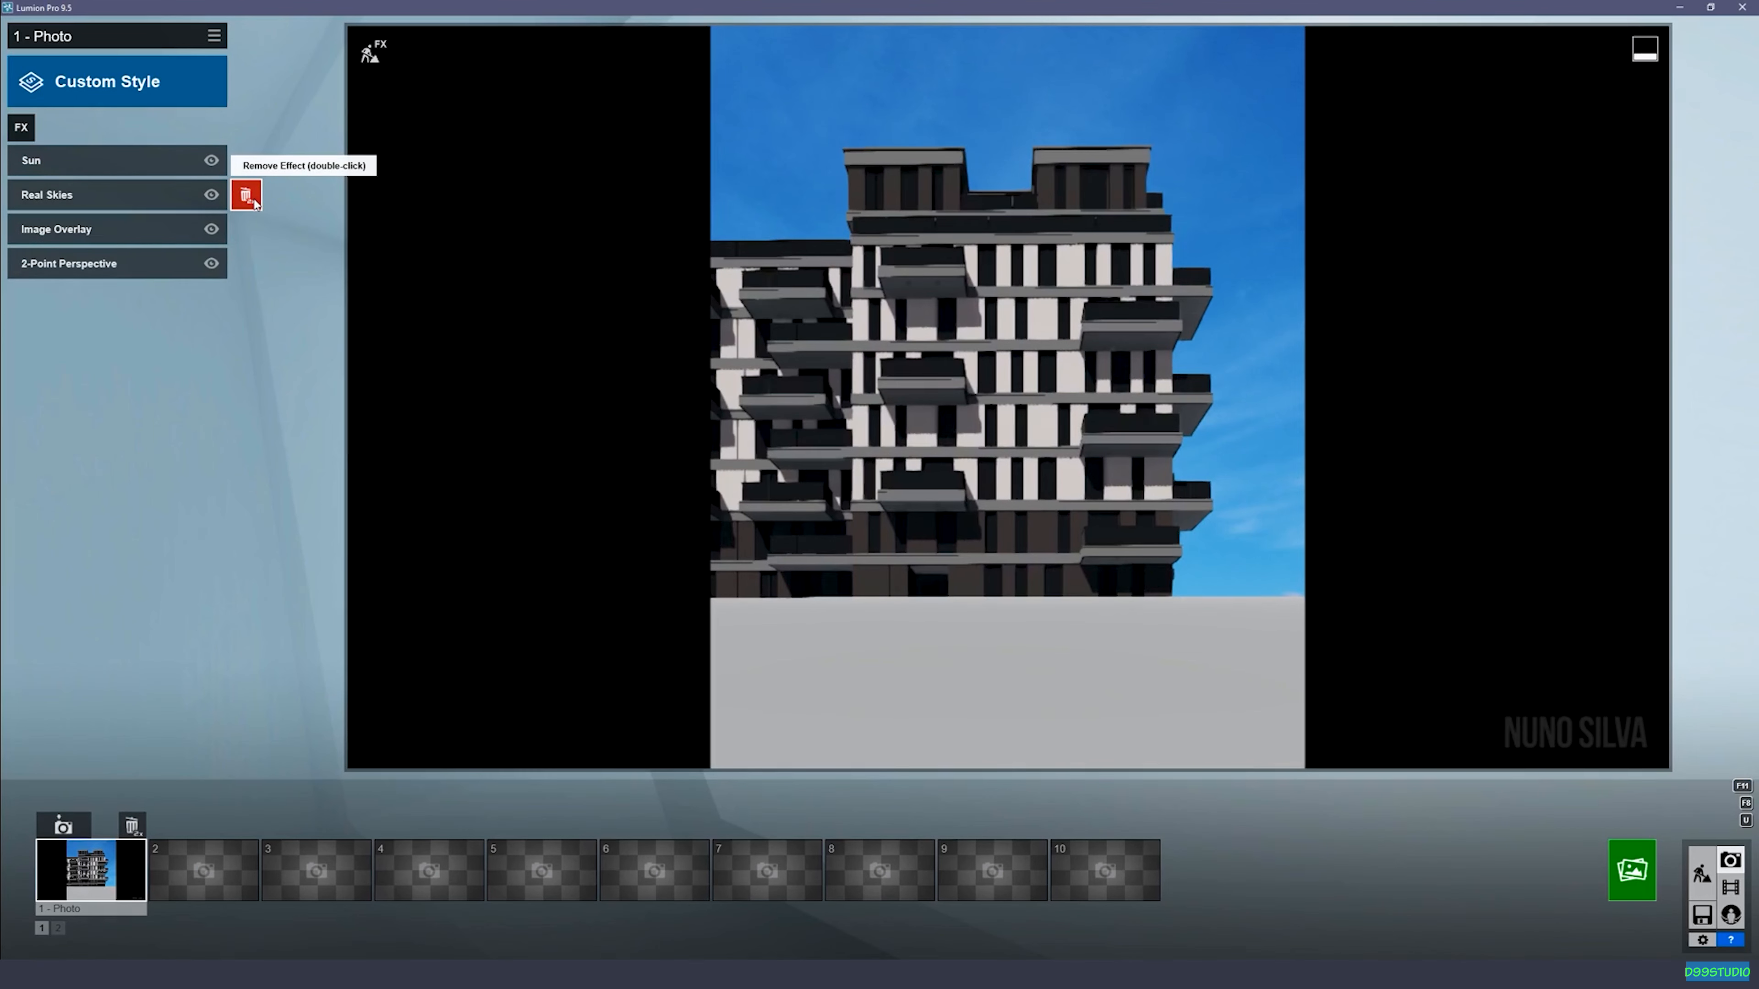
{"action": "double_click", "coordinate": [253, 200]}
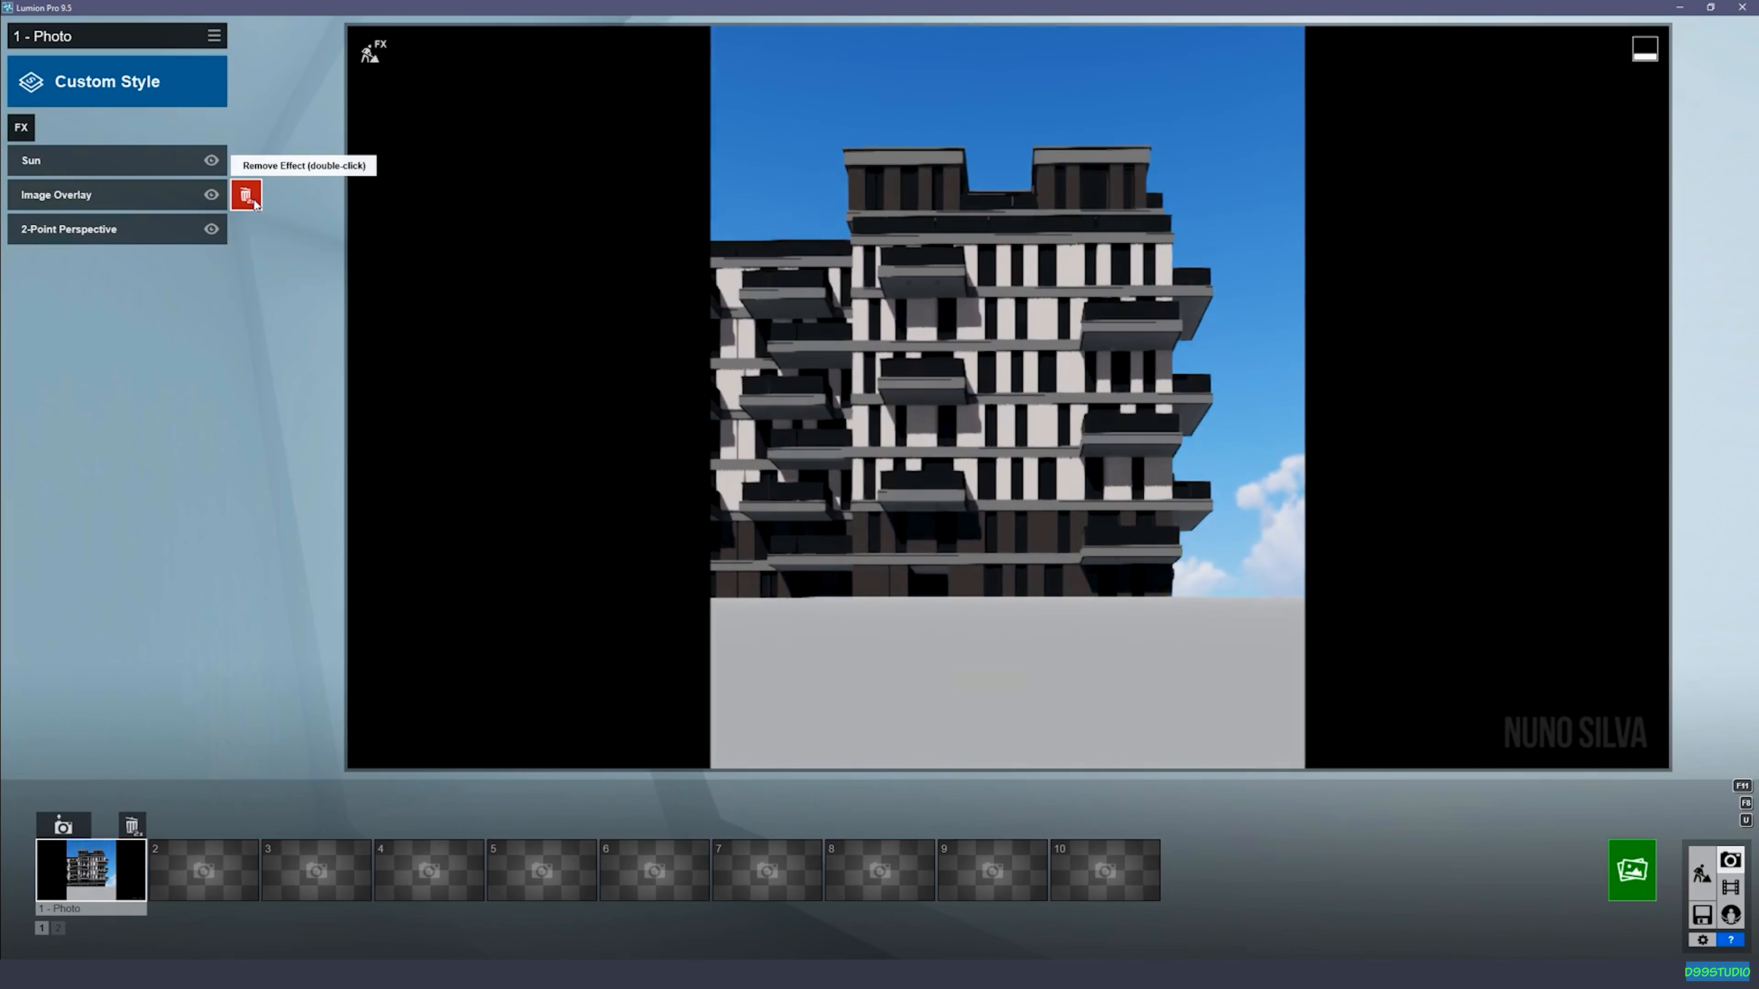
{"action": "left_click", "coordinate": [70, 164]}
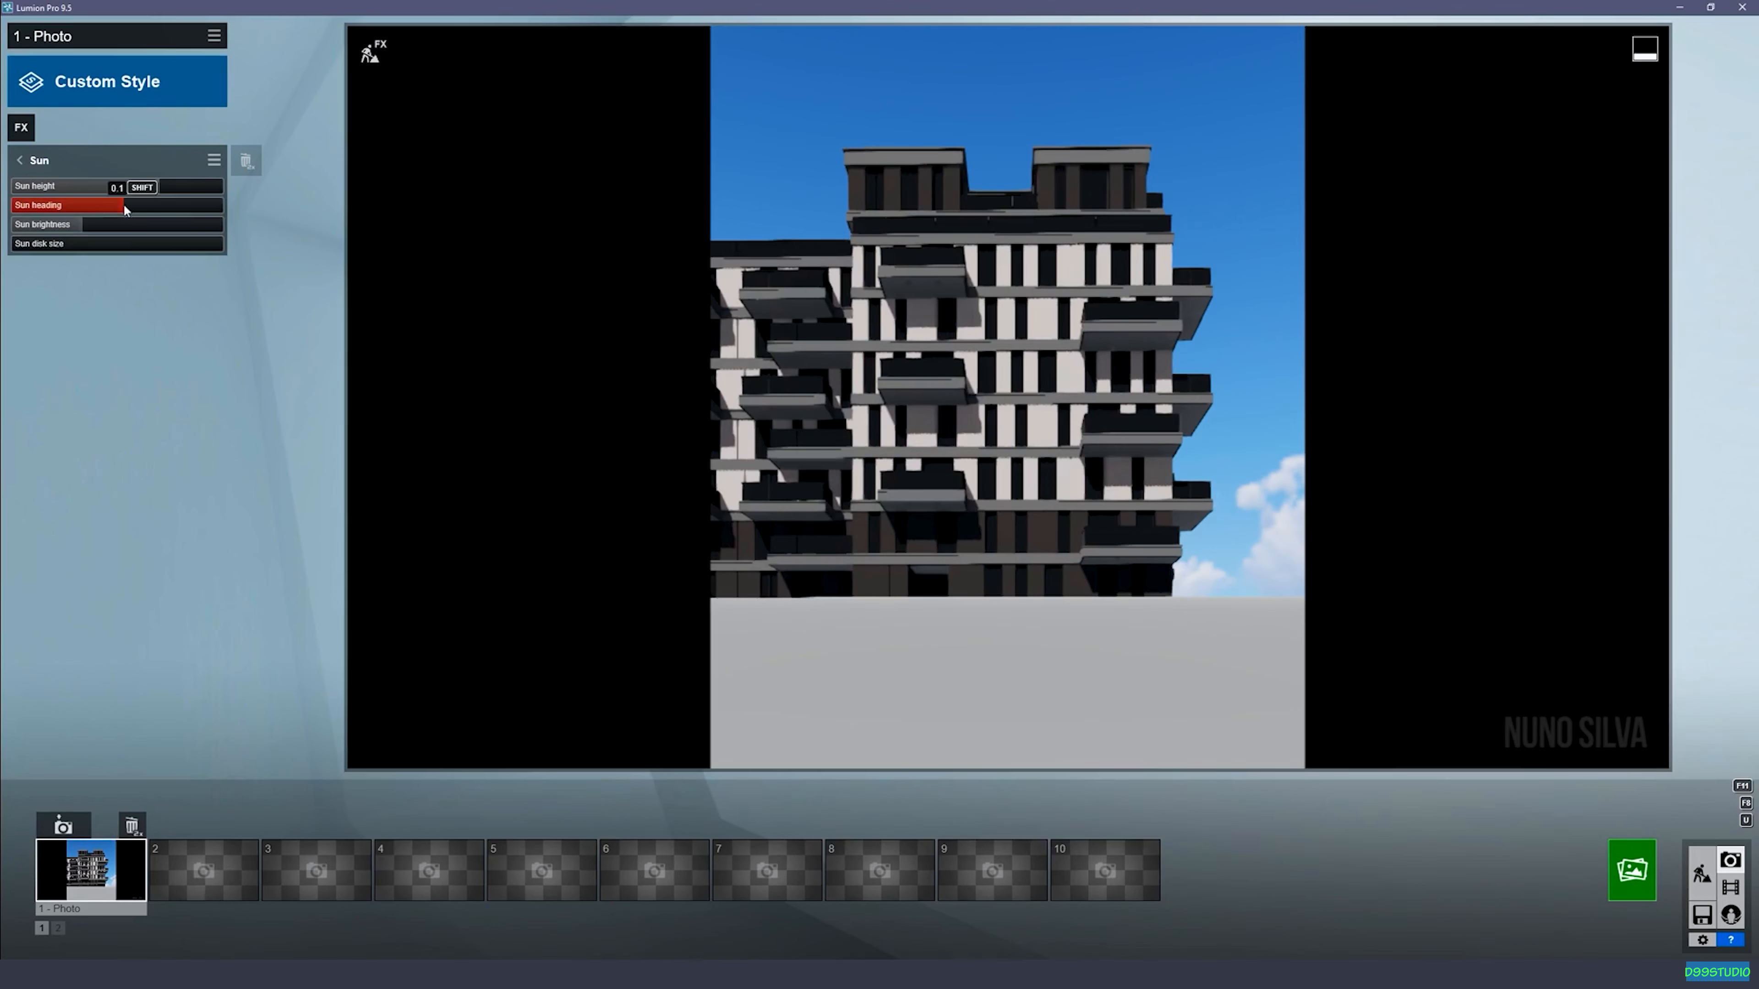
{"action": "mouse_move", "coordinate": [124, 203]}
{"action": "left_mouse_down"}
{"action": "mouse_move", "coordinate": [150, 203]}
{"action": "mouse_move", "coordinate": [123, 205]}
{"action": "left_mouse_up"}
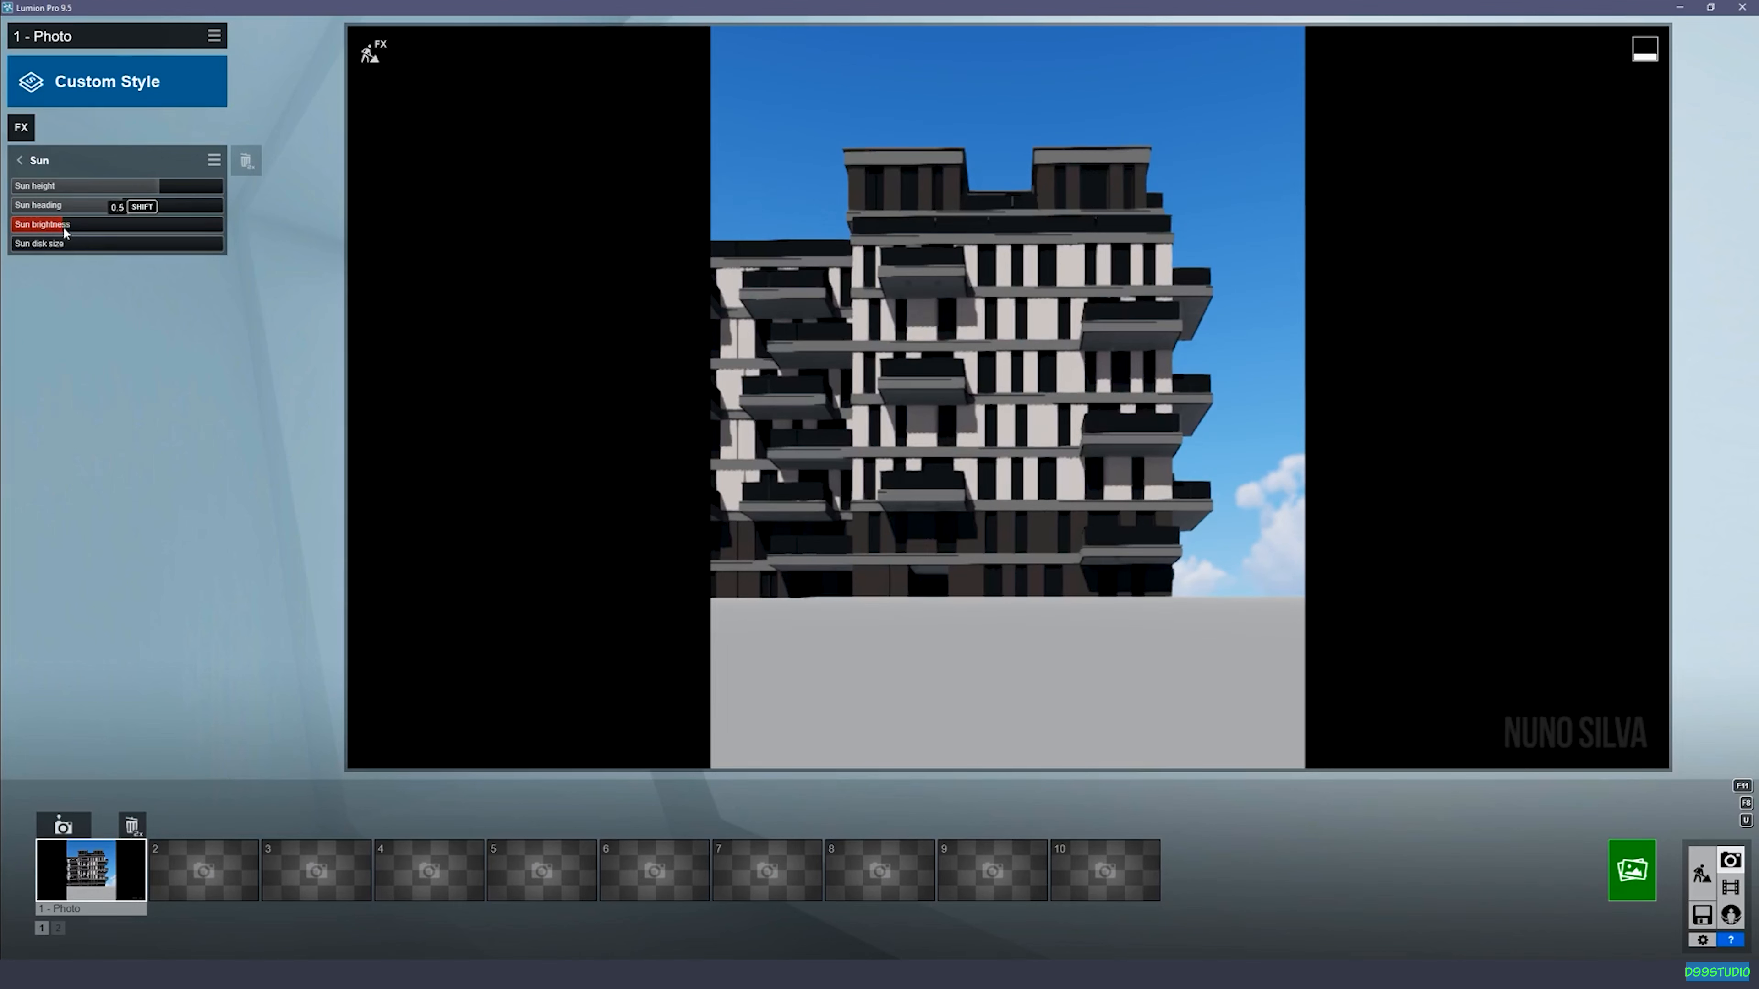
{"action": "mouse_move", "coordinate": [59, 229]}
{"action": "left_mouse_down"}
{"action": "mouse_move", "coordinate": [97, 224]}
{"action": "mouse_move", "coordinate": [68, 232]}
{"action": "left_mouse_up"}
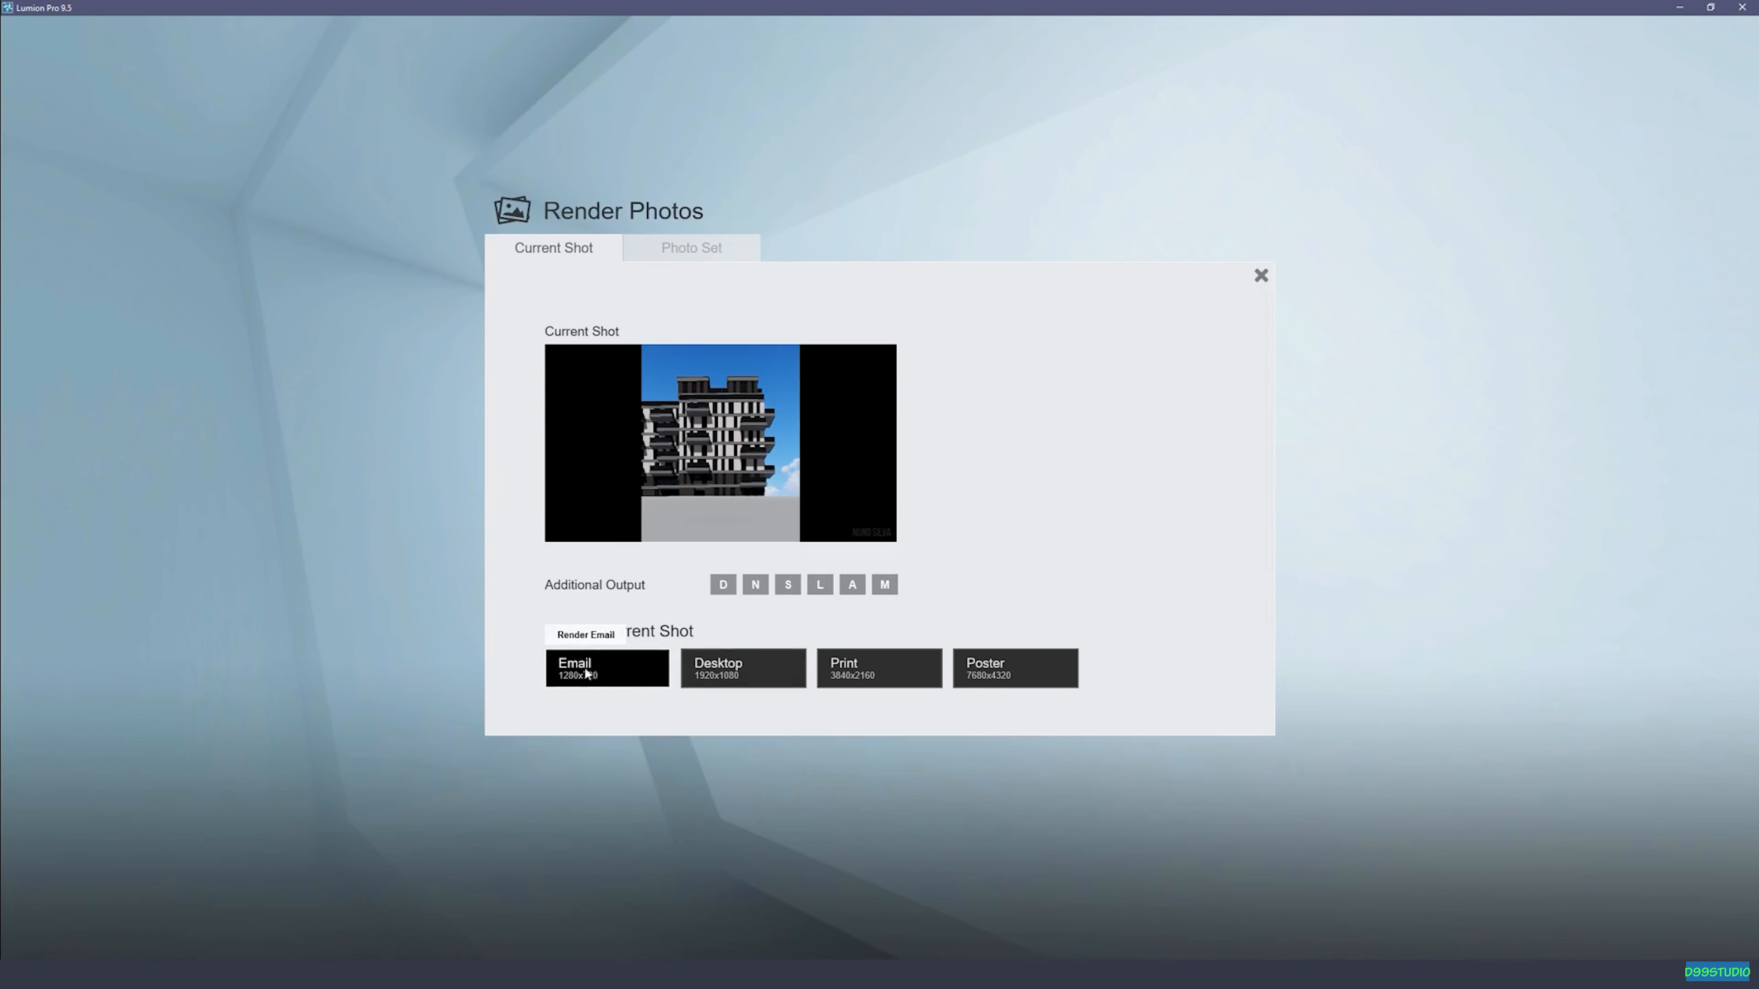
Step: Start a Desktop 1920x1080 render of the current shot and create and open a Renders folder inside Files for it
{"action": "left_click", "coordinate": [745, 679]}
{"action": "left_click", "coordinate": [503, 50]}
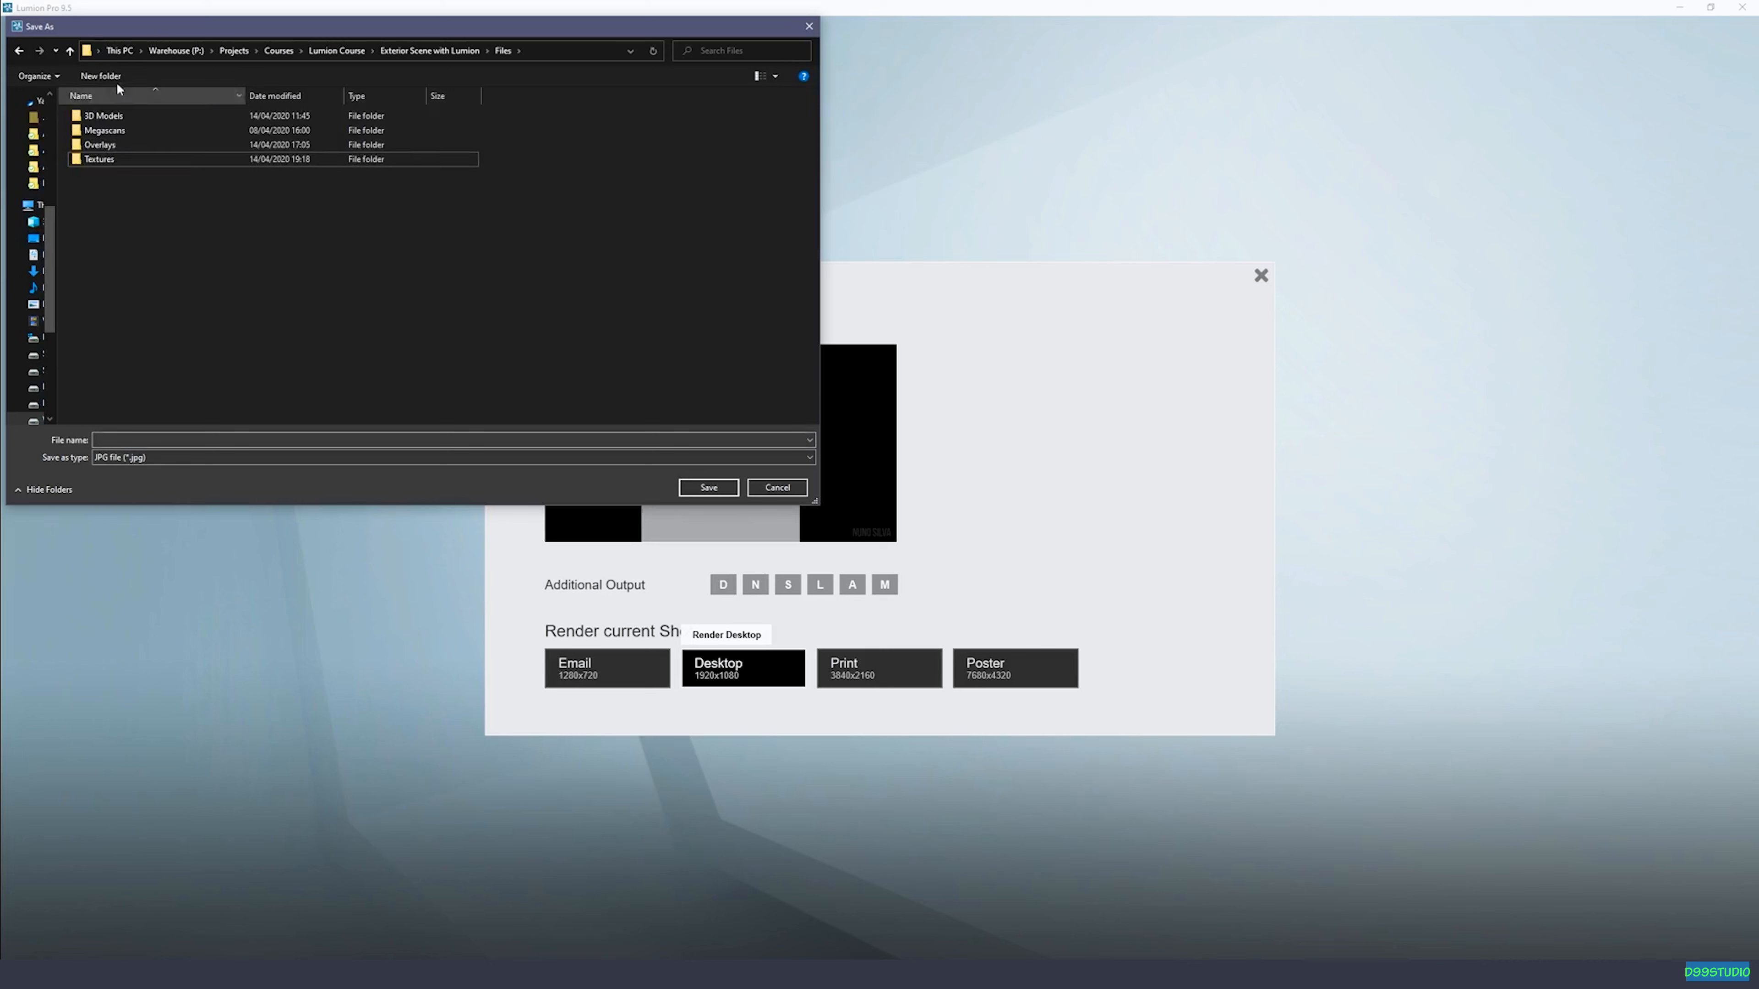
{"action": "left_click", "coordinate": [111, 76]}
{"action": "type", "text": "Renders"}
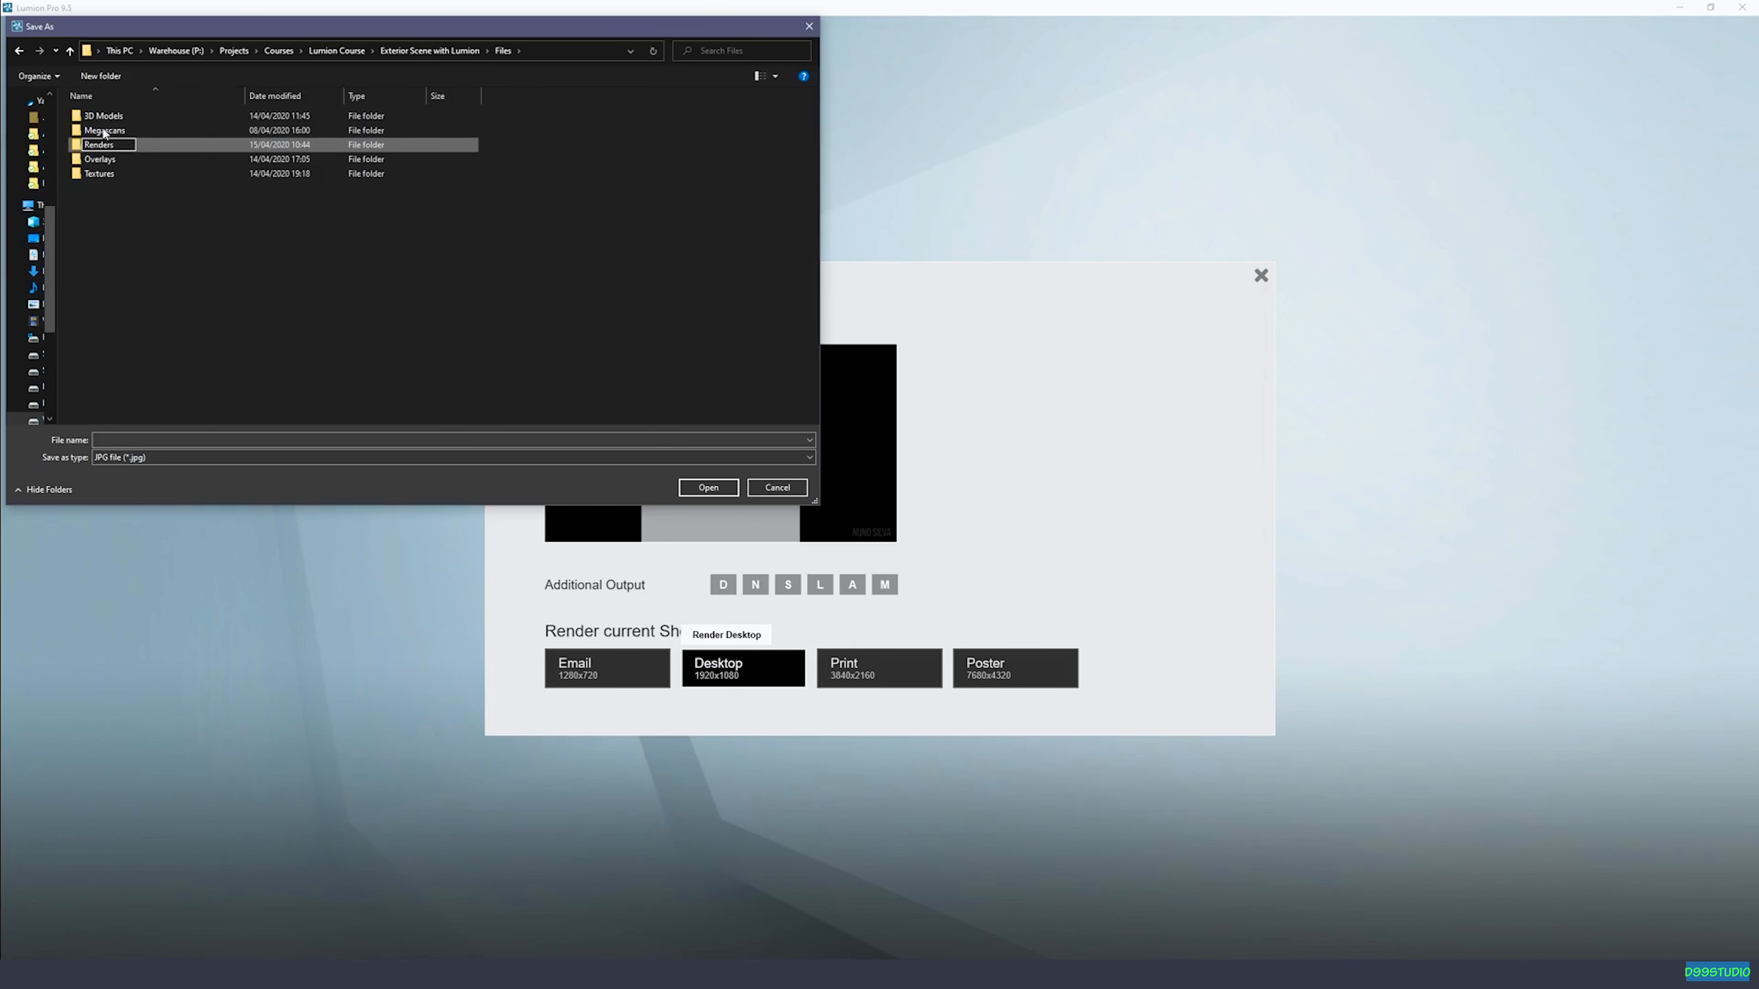
{"action": "key", "text": "Return"}
{"action": "double_click", "coordinate": [109, 146]}
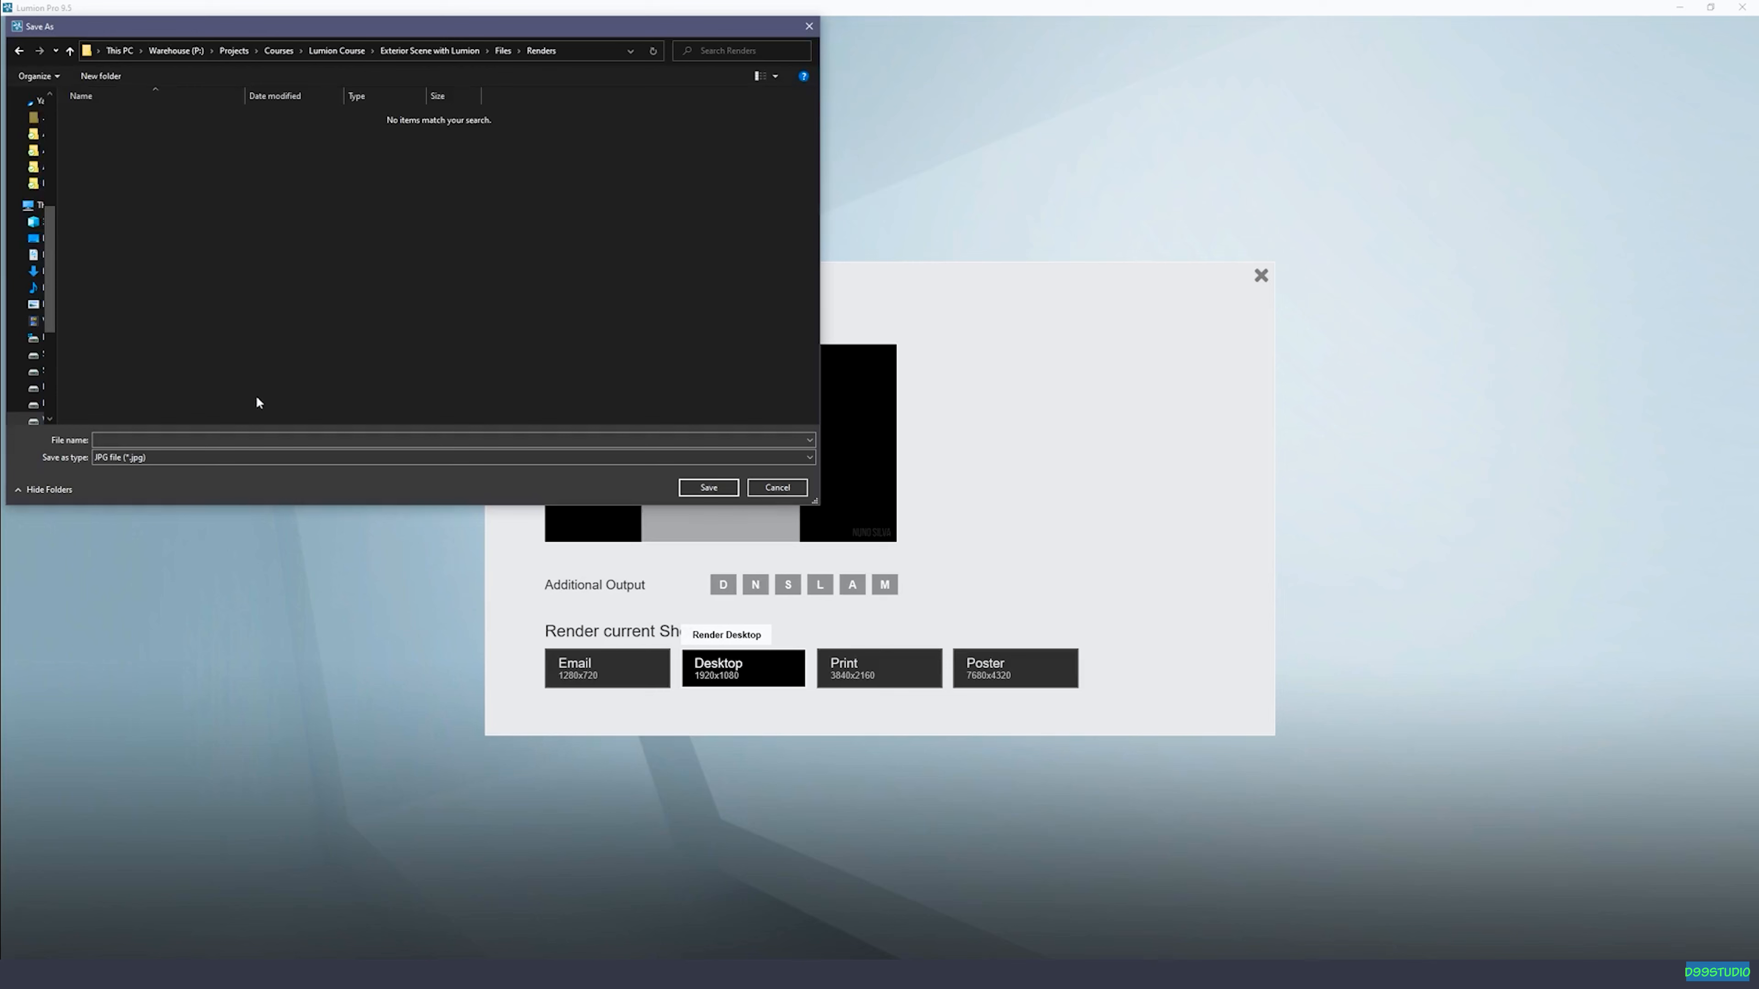
Step: Save the render as JPG file 01 and close the finished rendering
{"action": "left_click", "coordinate": [248, 440]}
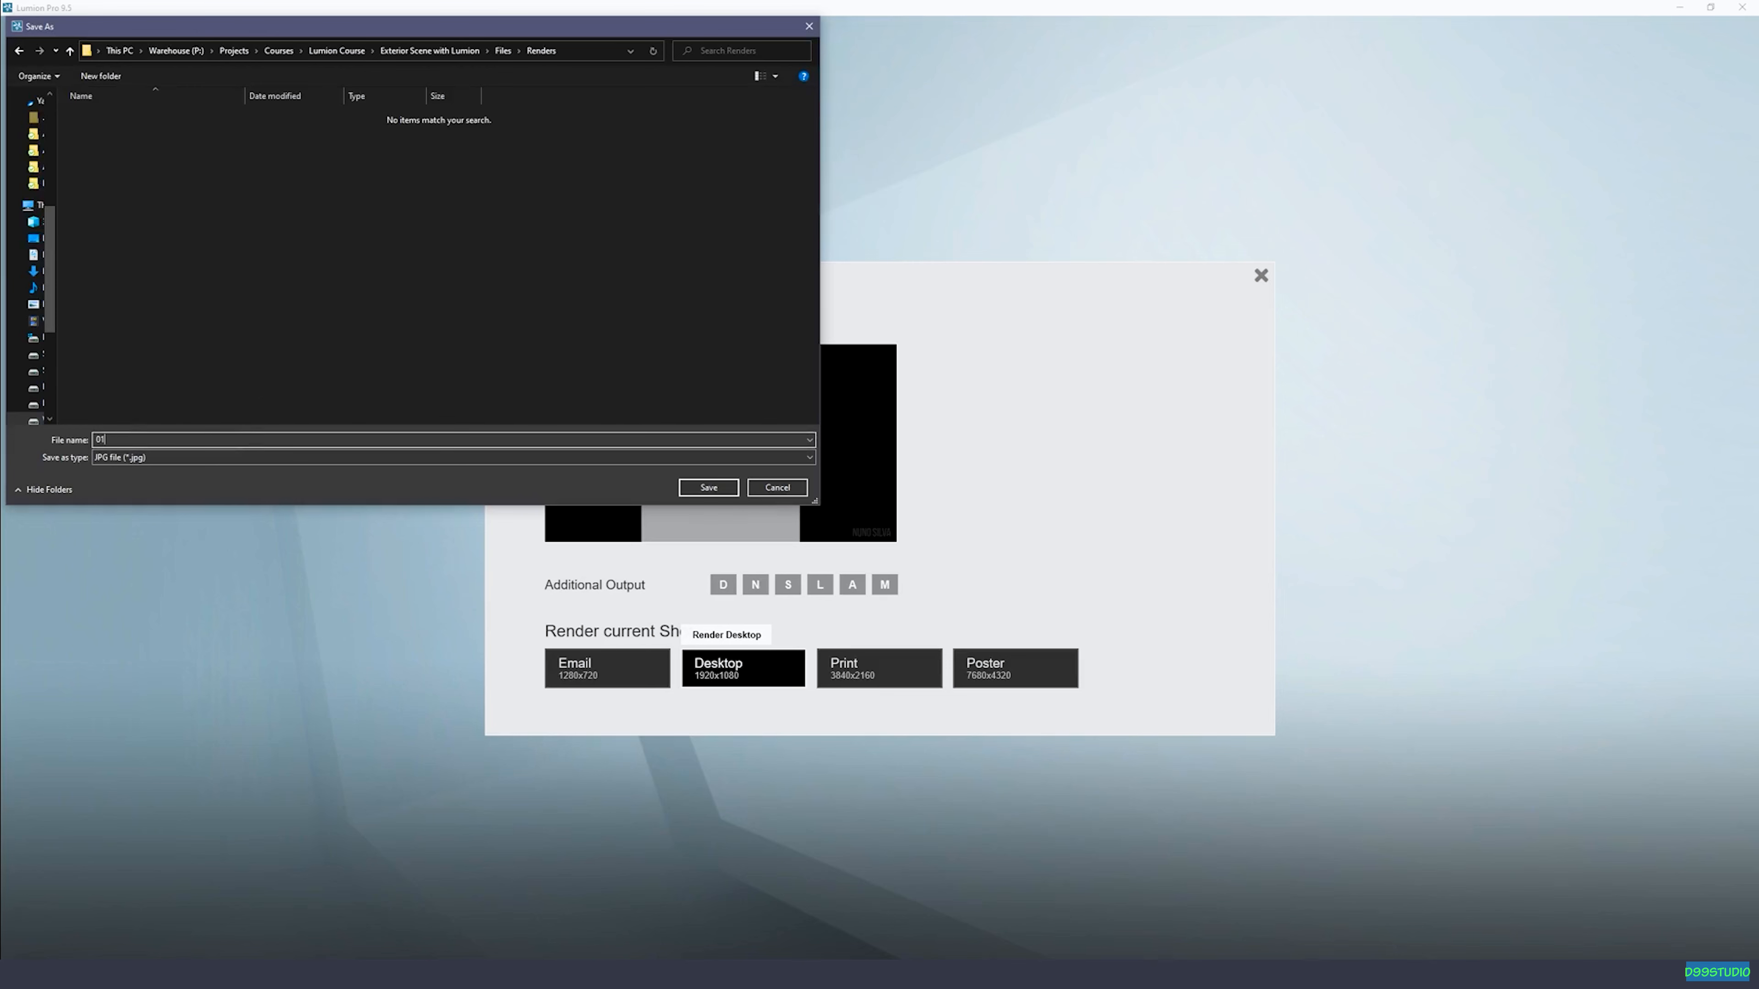
{"action": "left_click", "coordinate": [724, 489]}
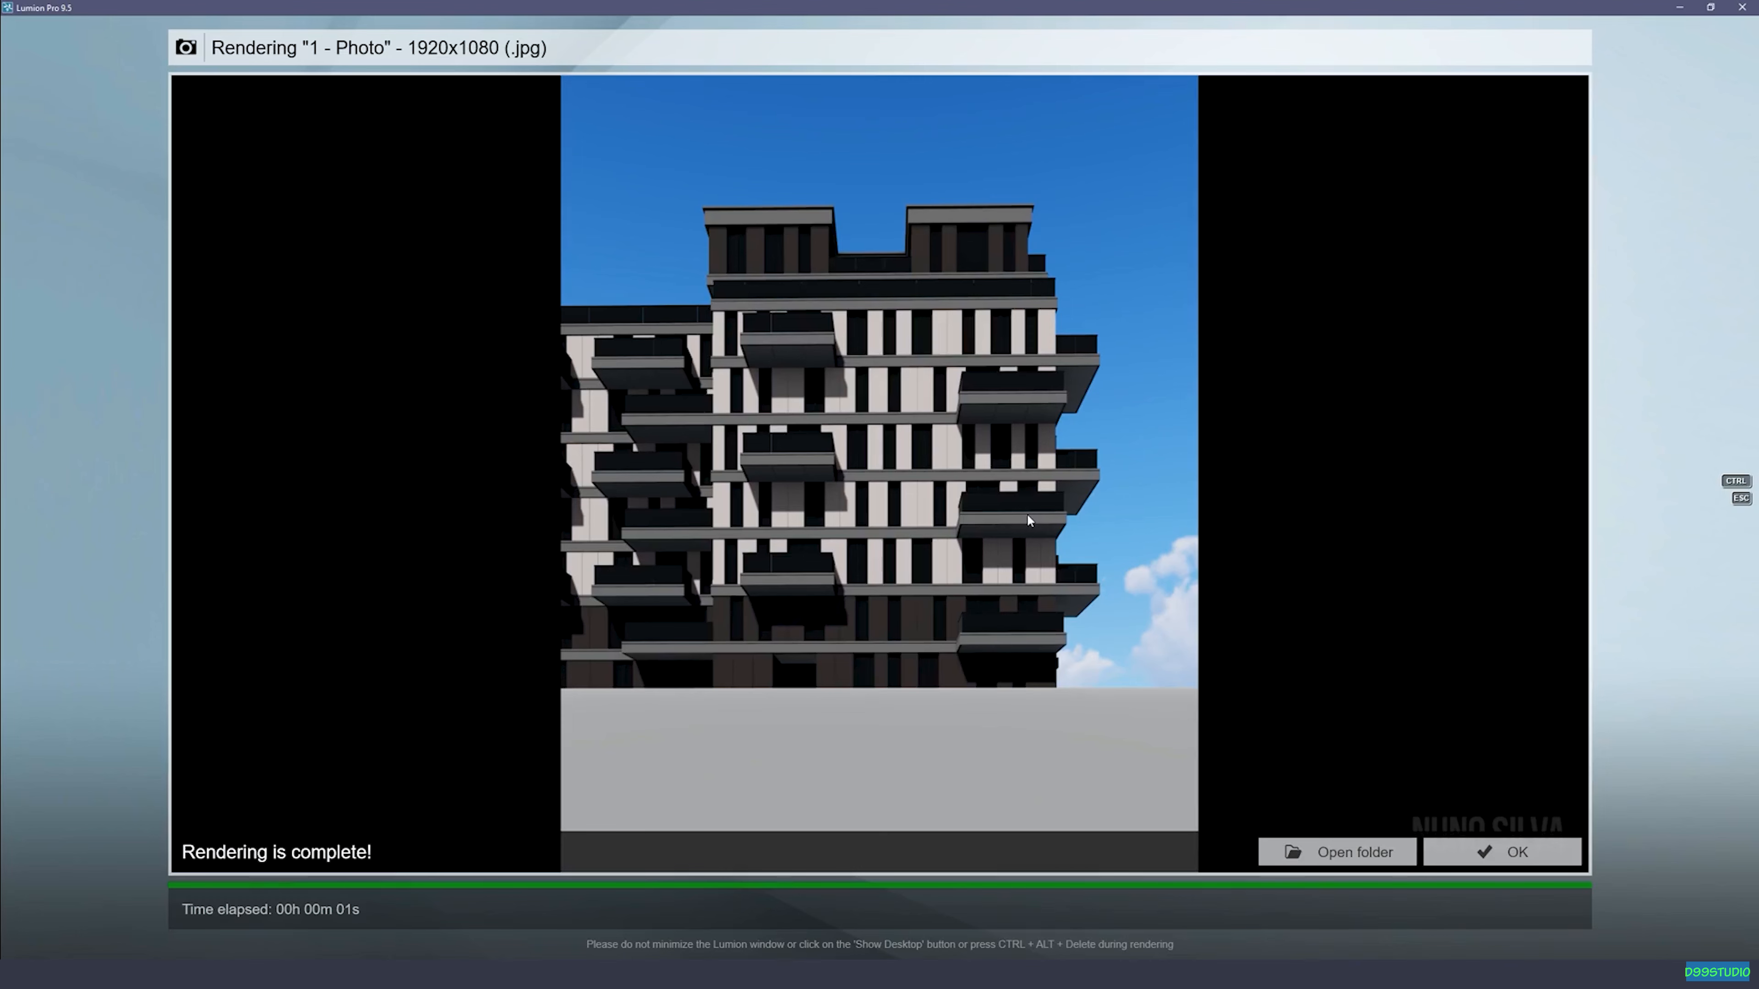
{"action": "left_click", "coordinate": [1524, 852]}
Step: Add the Shadow effect, try its brightness at 1.0 and settle on a low brightness for darker shadows
{"action": "left_click", "coordinate": [75, 174]}
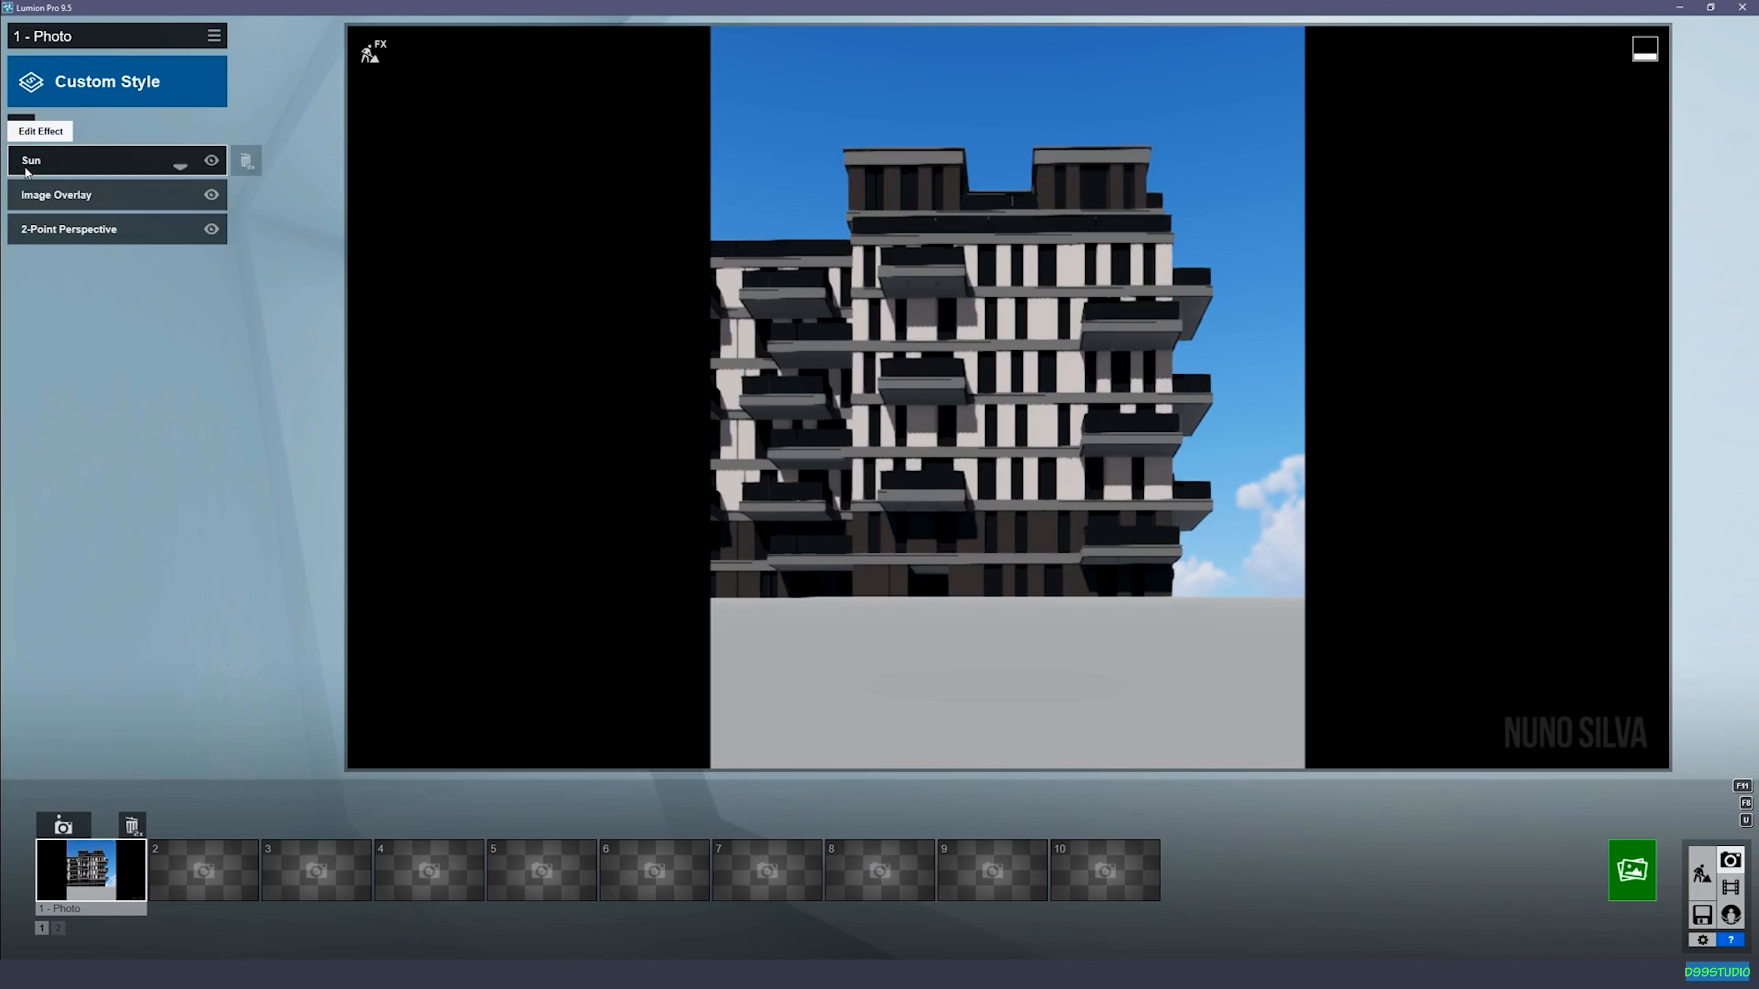
{"action": "left_click", "coordinate": [21, 126]}
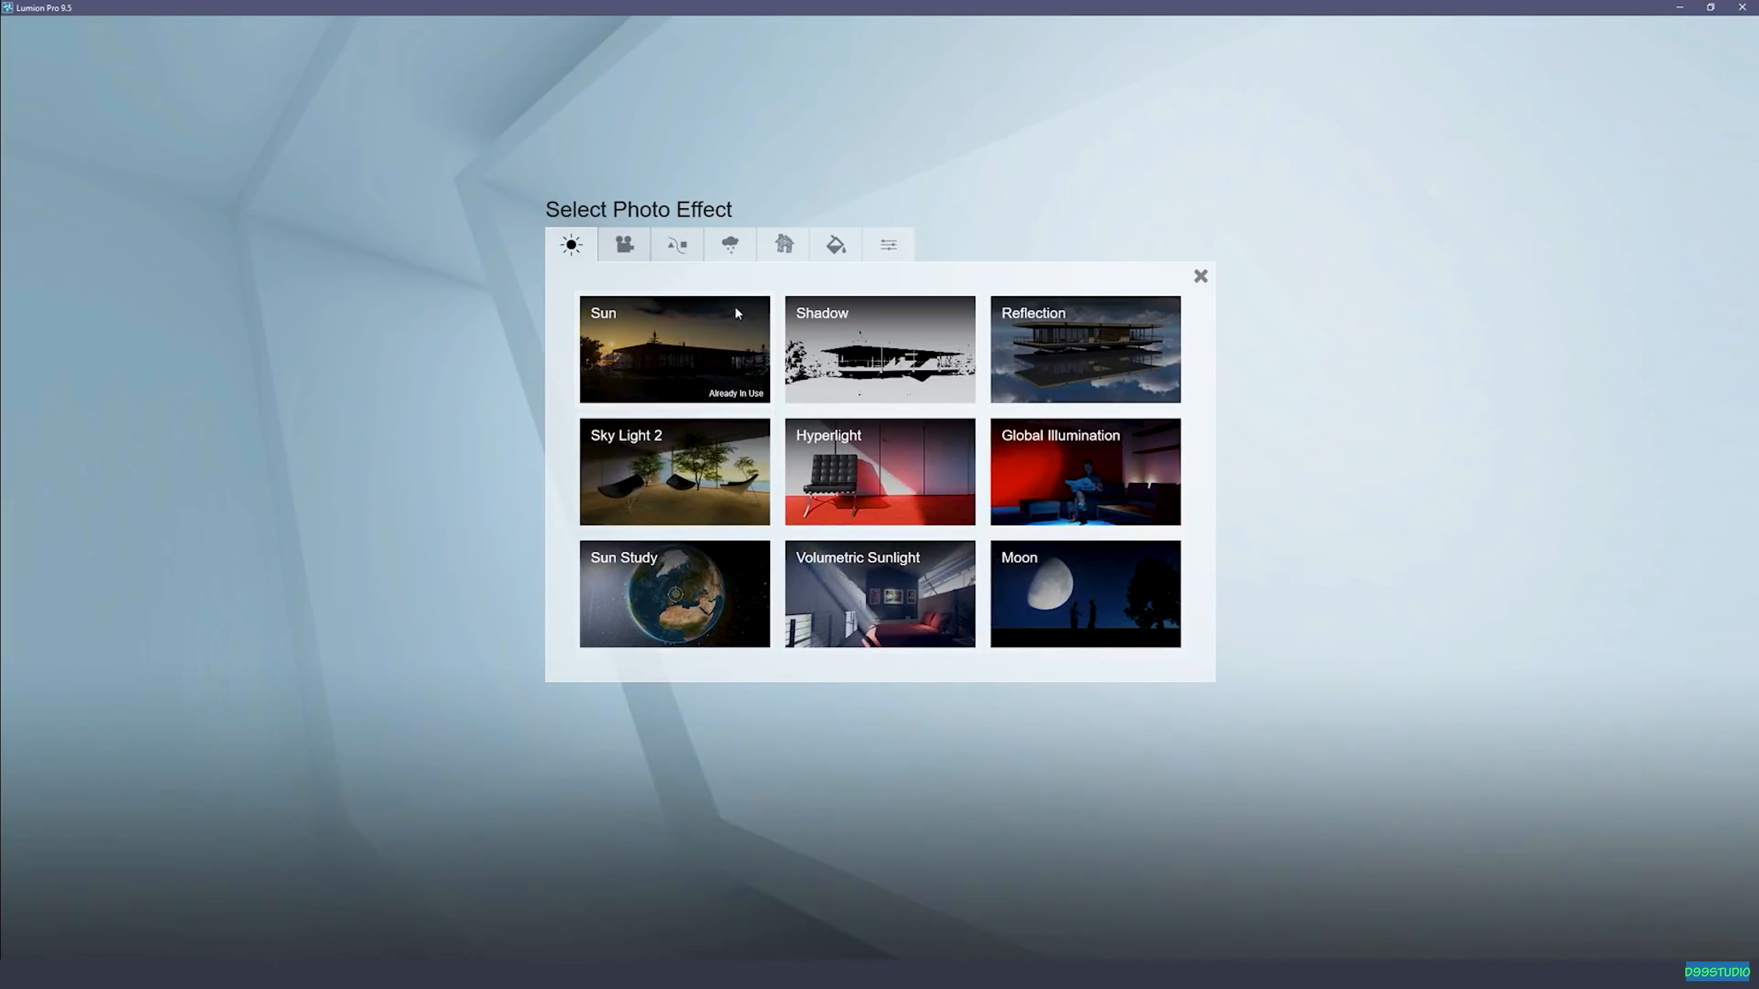
{"action": "left_click", "coordinate": [929, 313]}
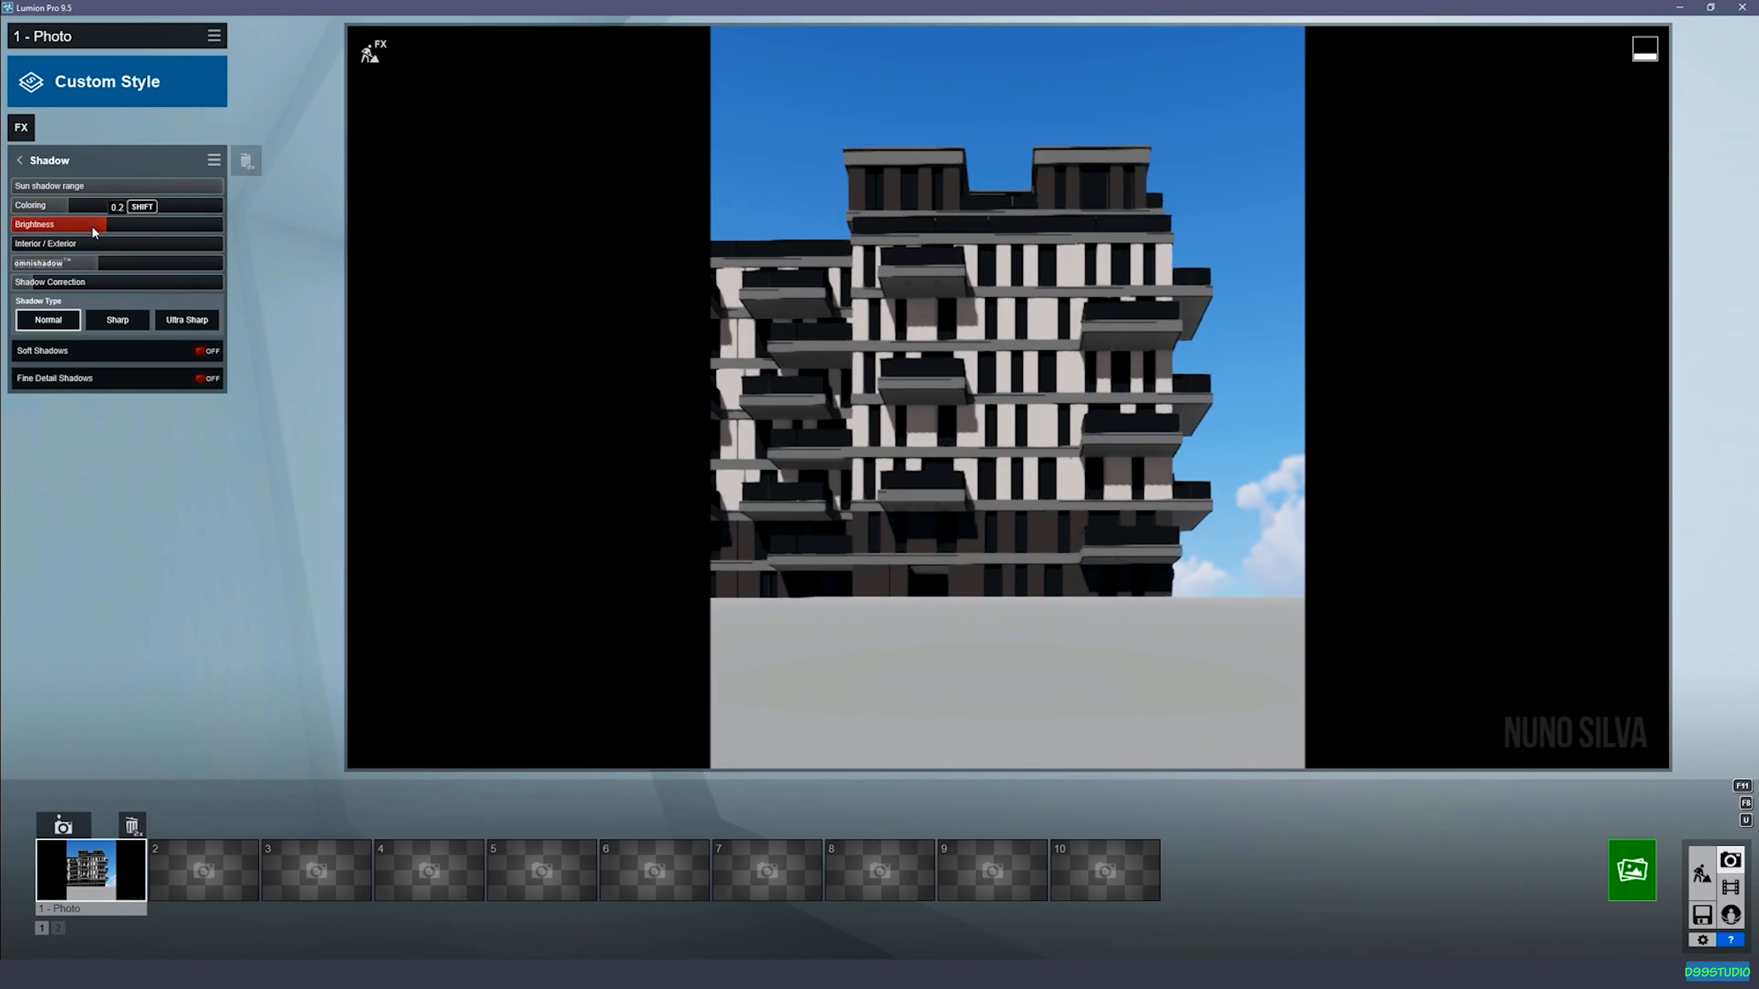
{"action": "left_click_drag", "start_coordinate": [98, 225], "coordinate": [319, 234]}
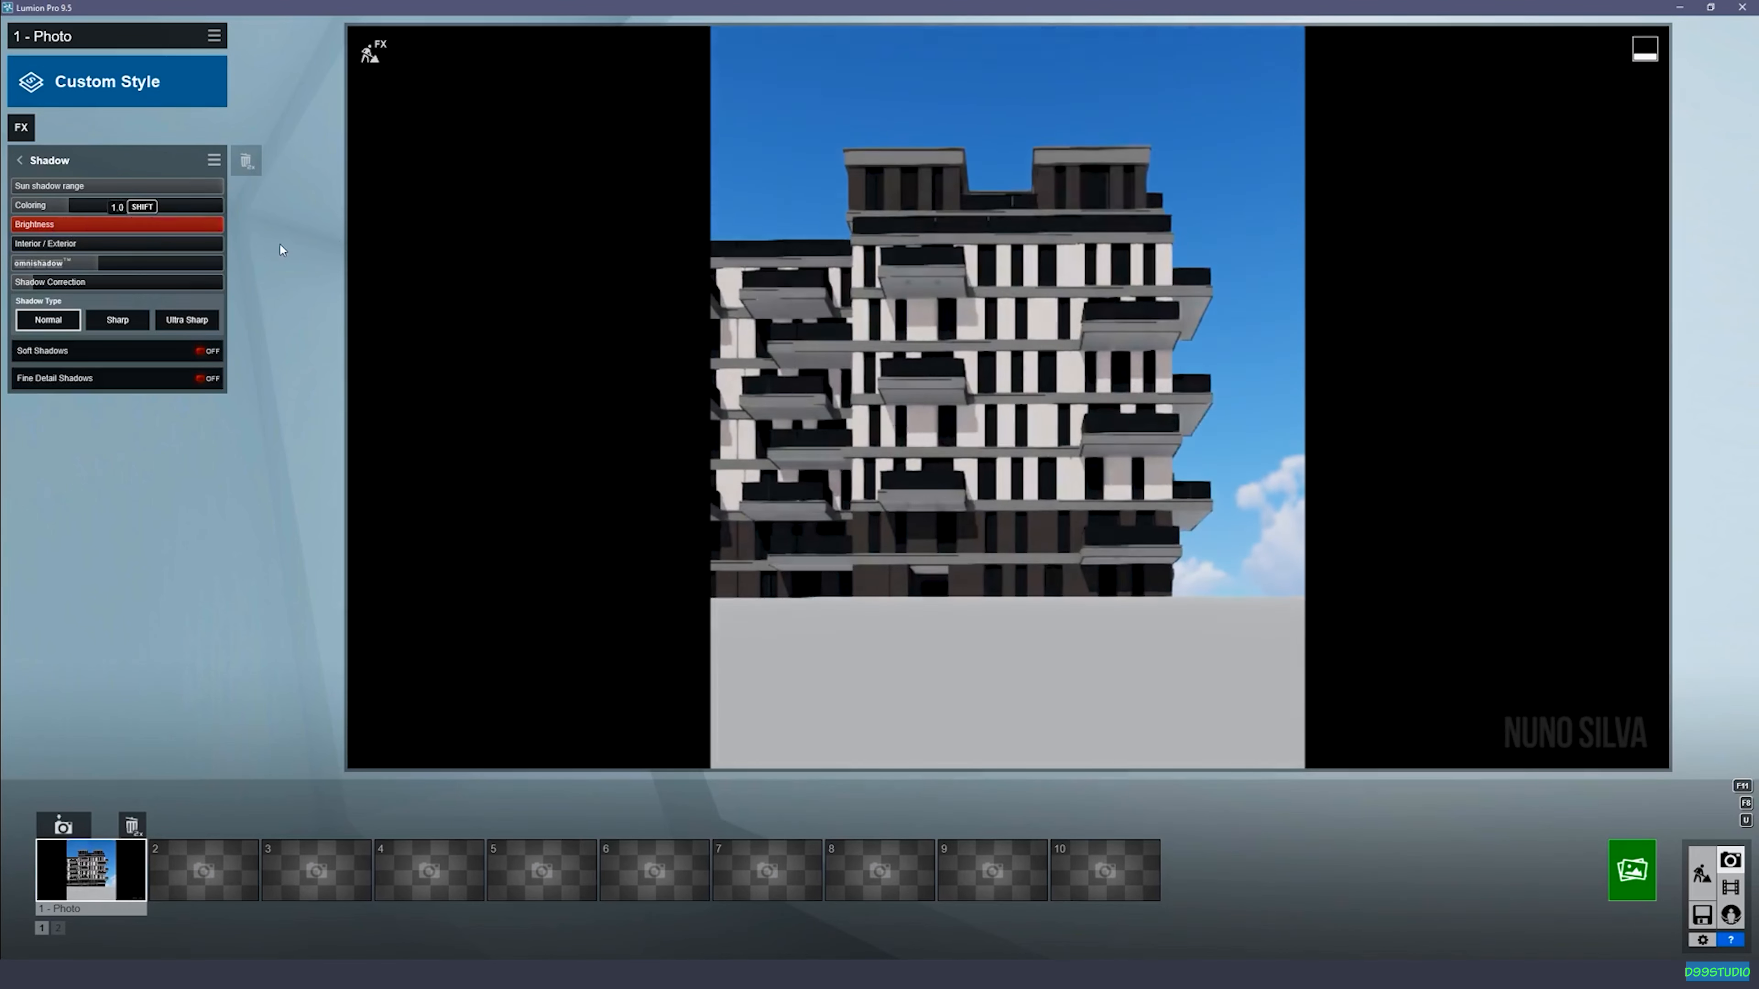
{"action": "left_click_drag", "start_coordinate": [208, 224], "coordinate": [66, 228]}
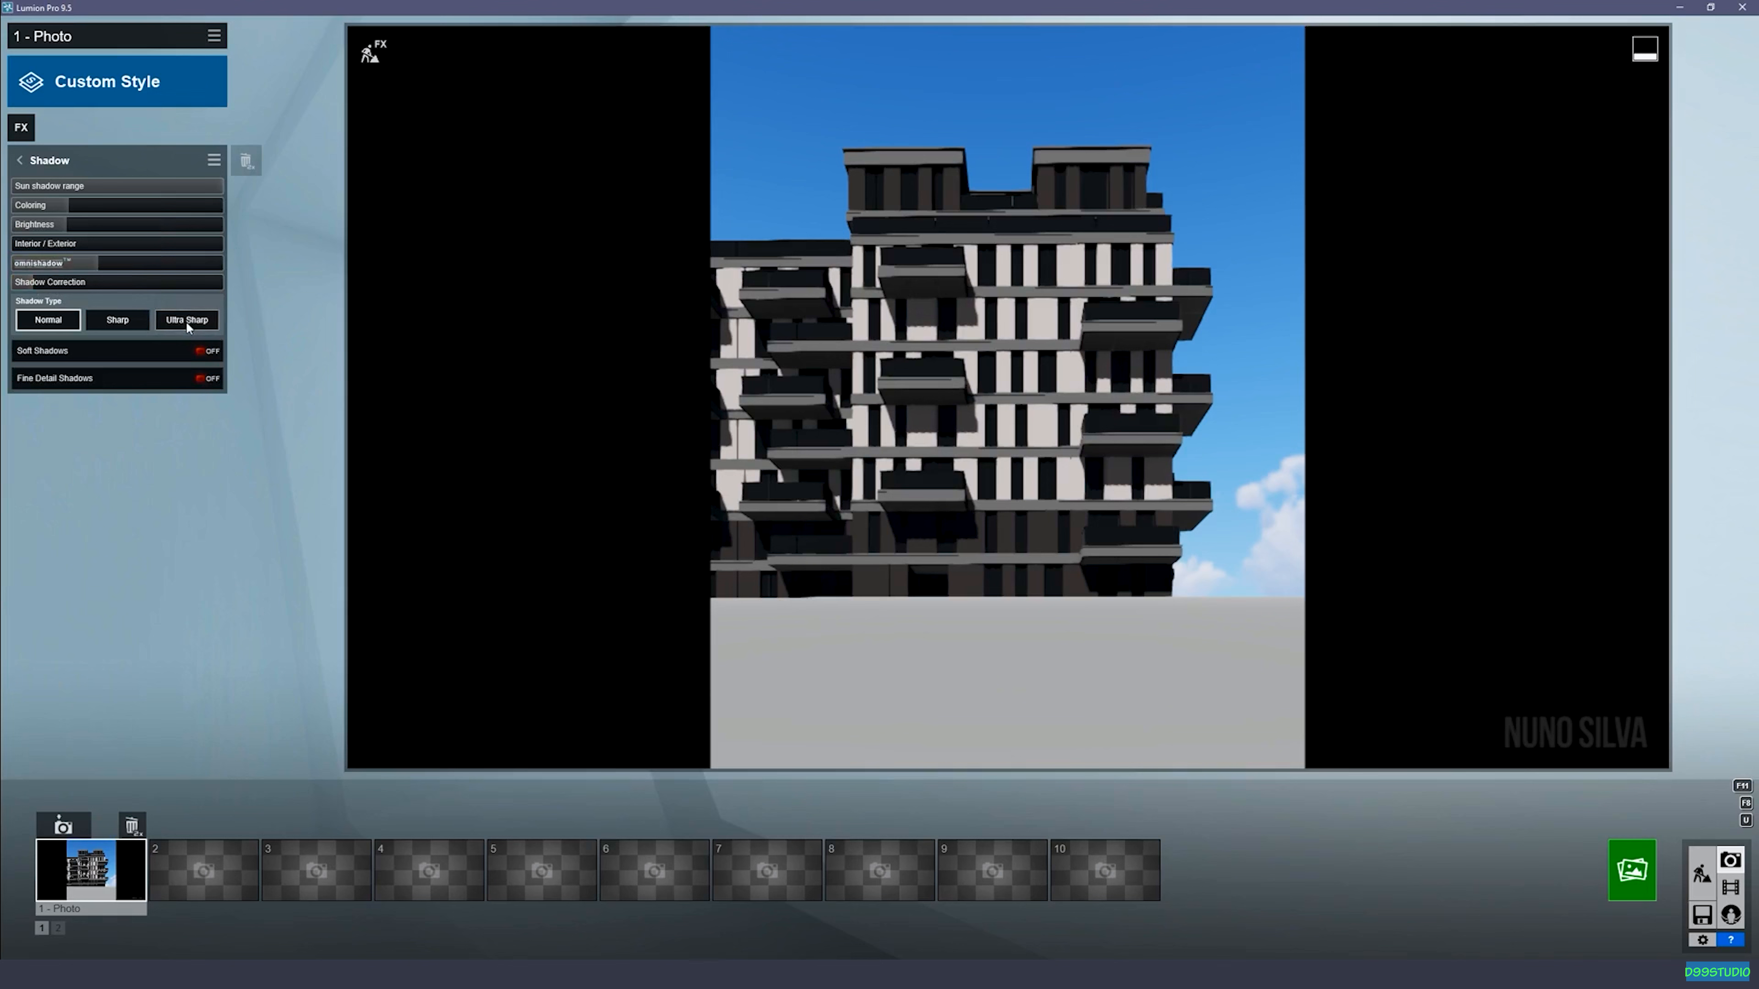
Step: Turn on Soft Shadows and Fine Detail Shadows in the Shadow effect and return to the effects list
{"action": "left_click", "coordinate": [210, 357]}
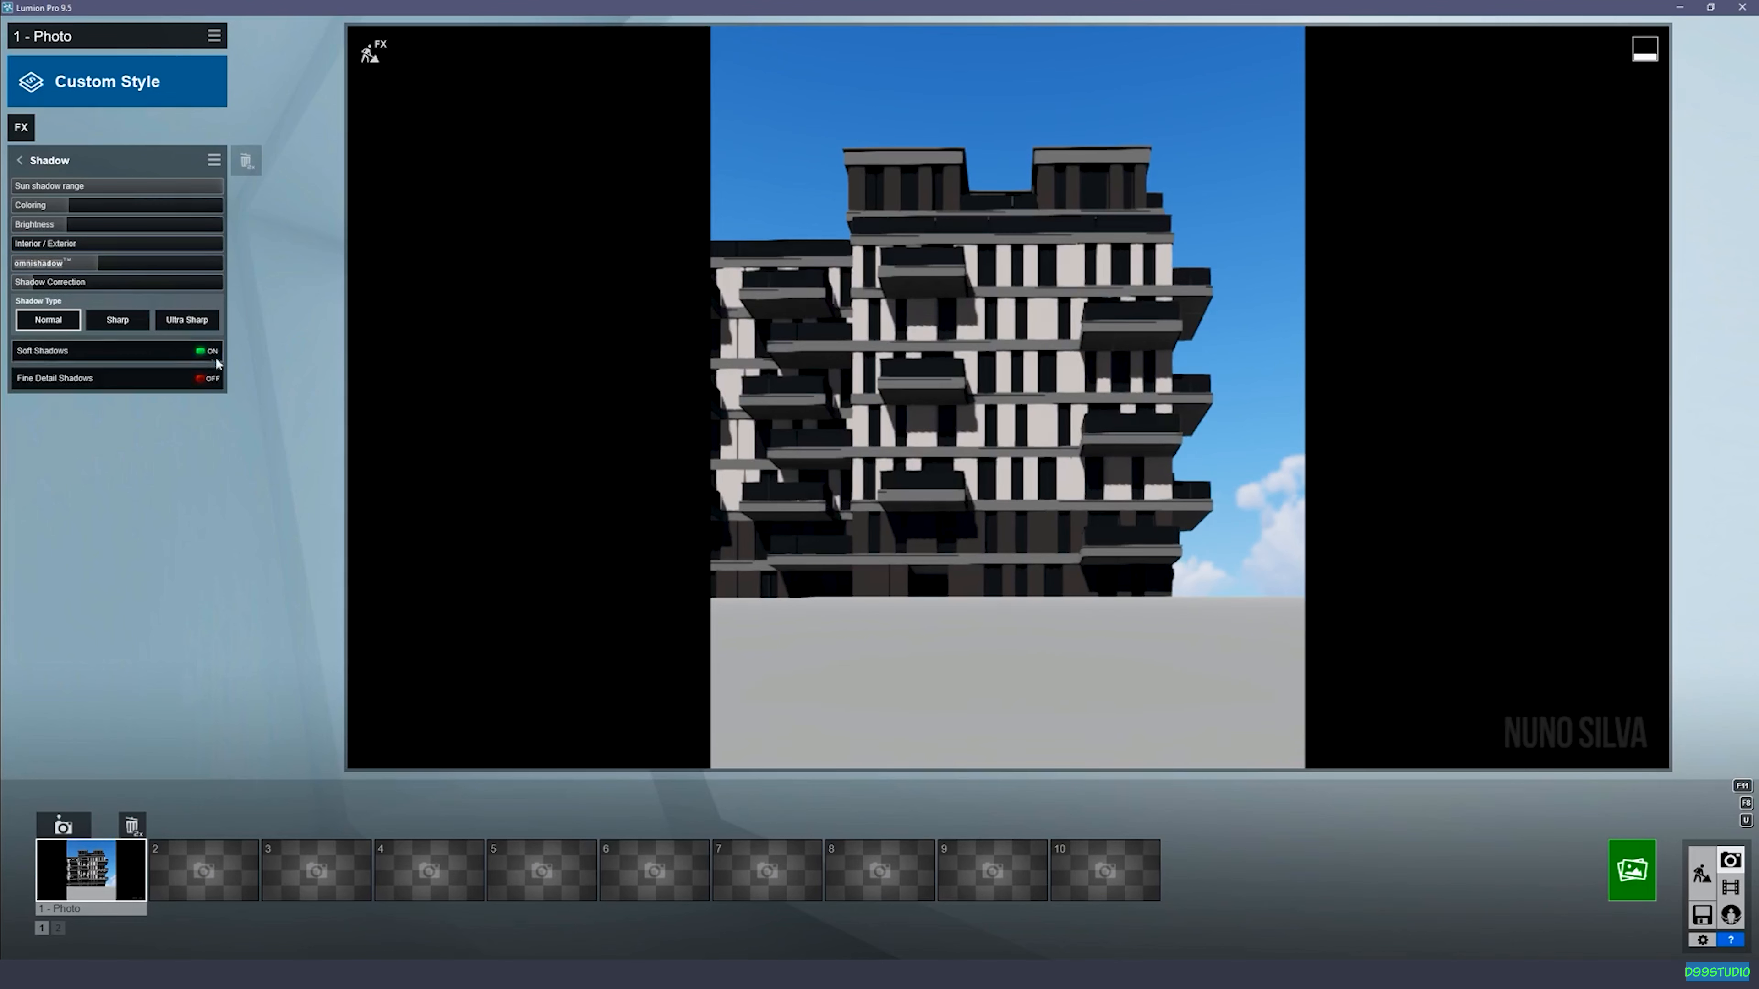
{"action": "left_click", "coordinate": [207, 381]}
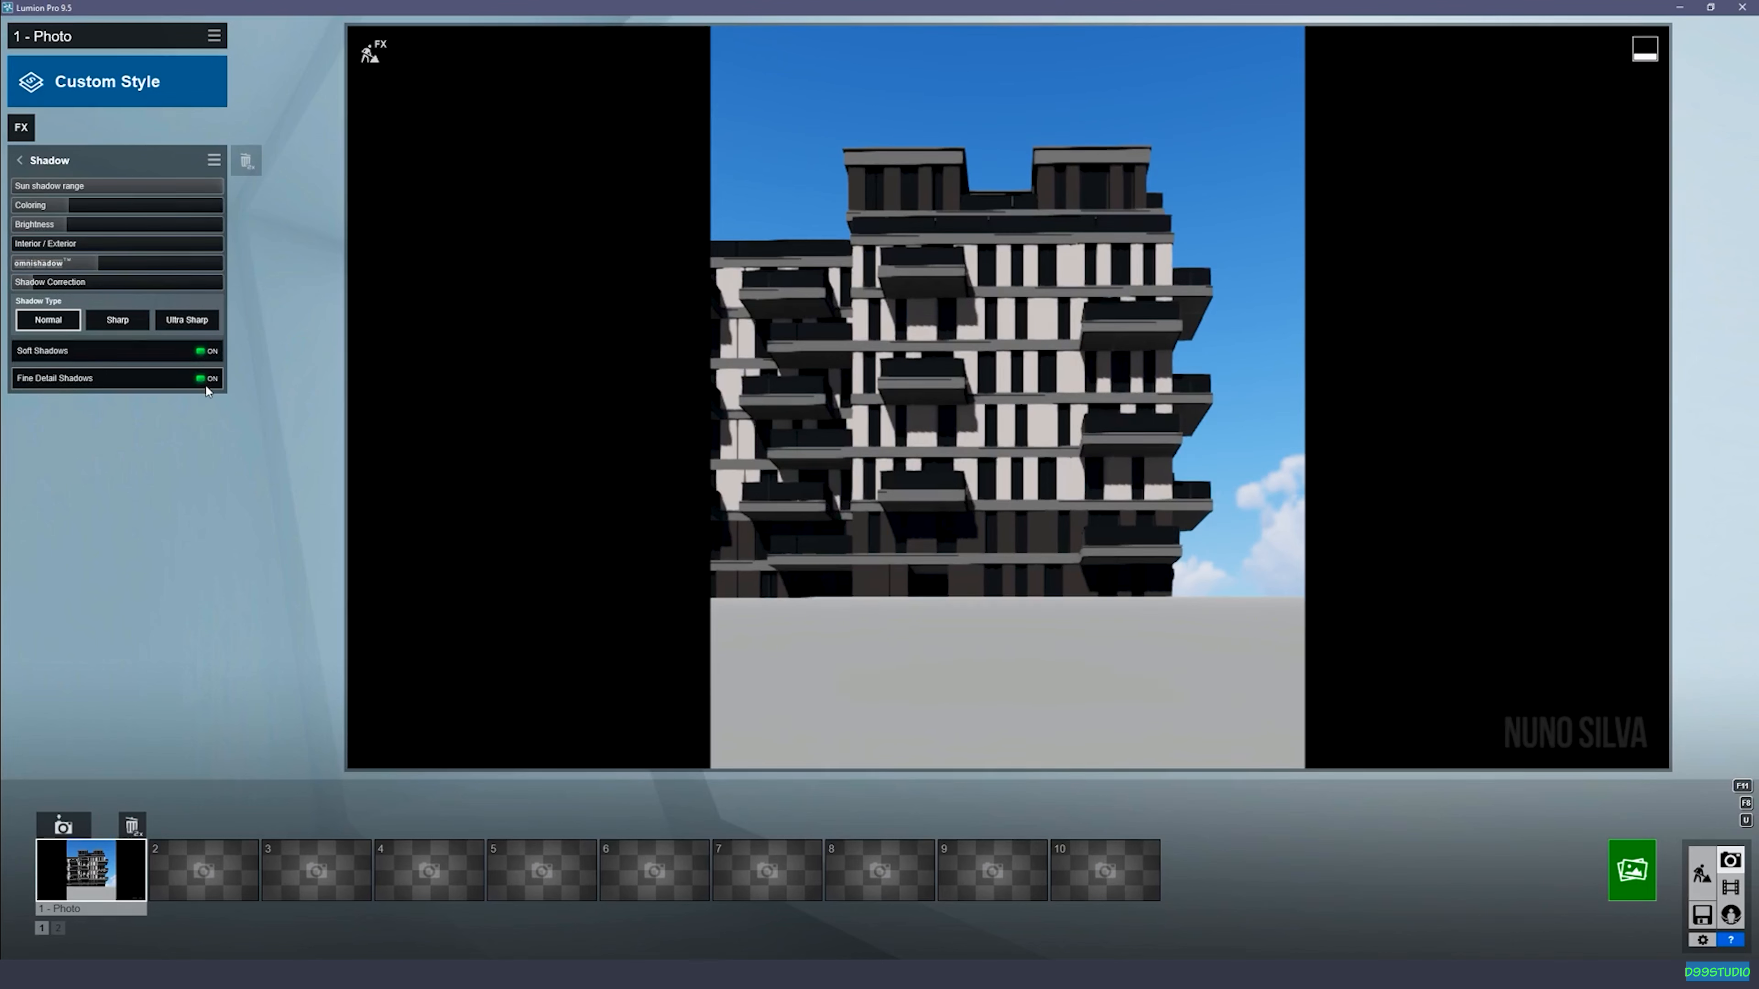
{"action": "left_click", "coordinate": [19, 160]}
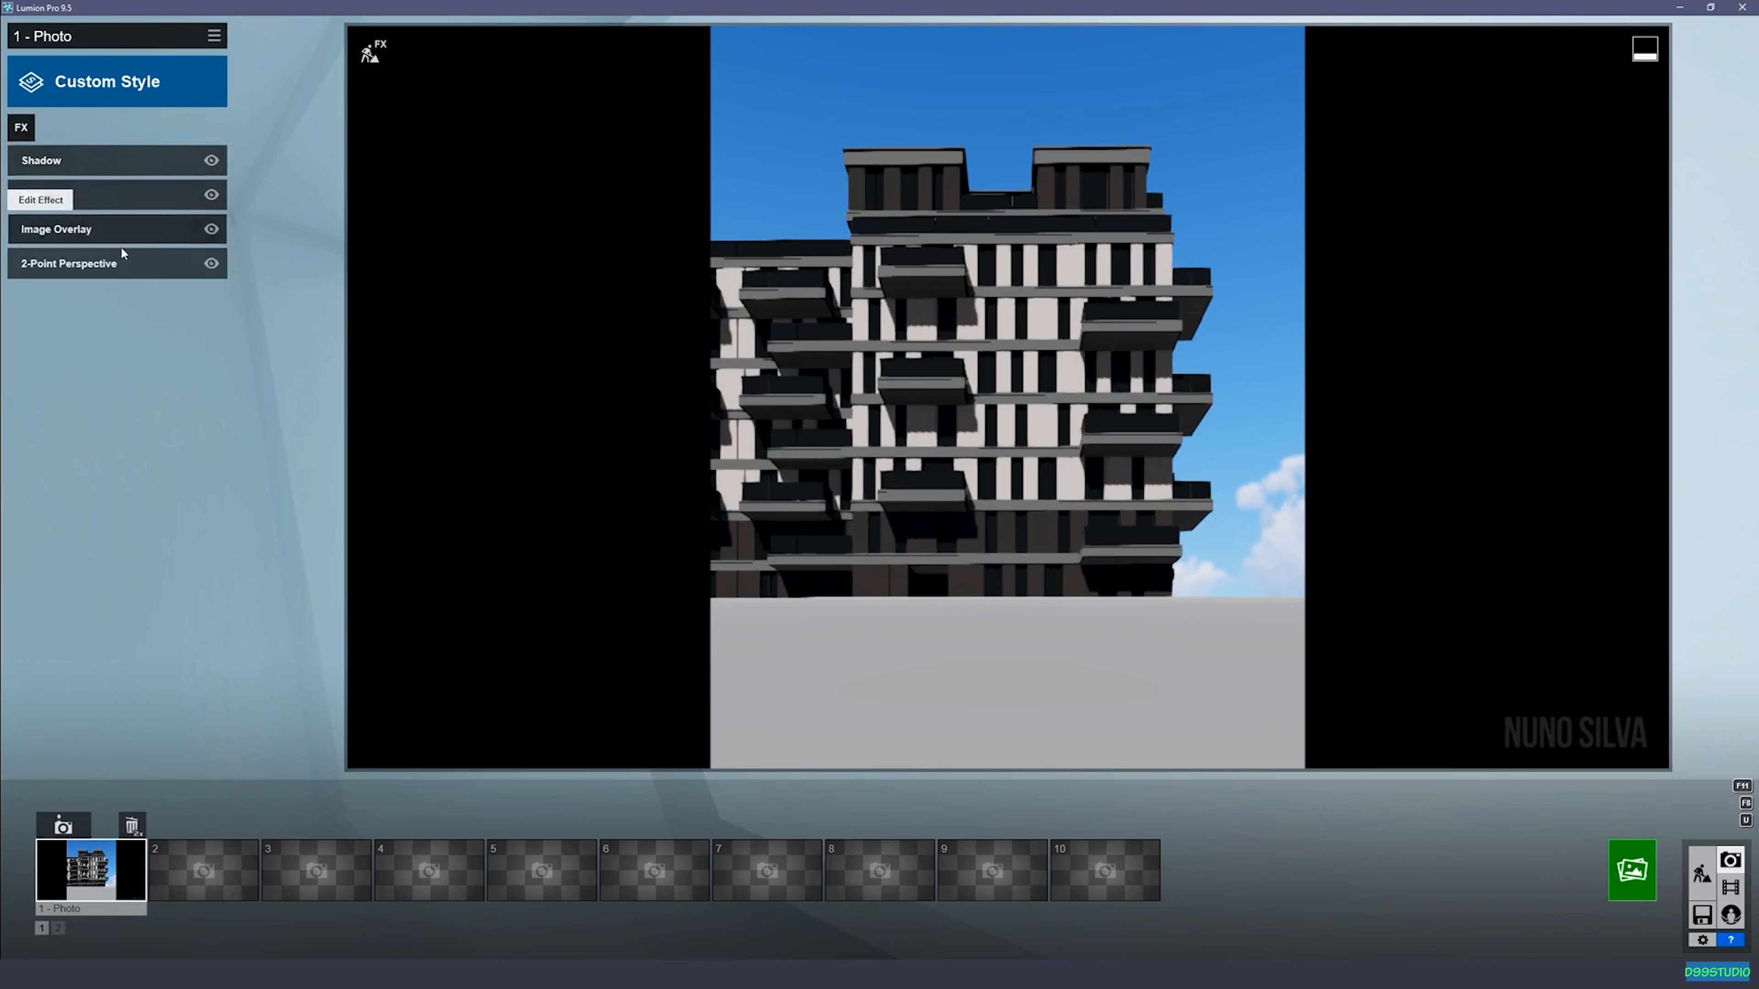
Step: Add the Reflection effect with Speedray Reflections turned on, check its settings and return to the effects list
{"action": "left_click", "coordinate": [23, 128]}
{"action": "left_click", "coordinate": [1076, 320]}
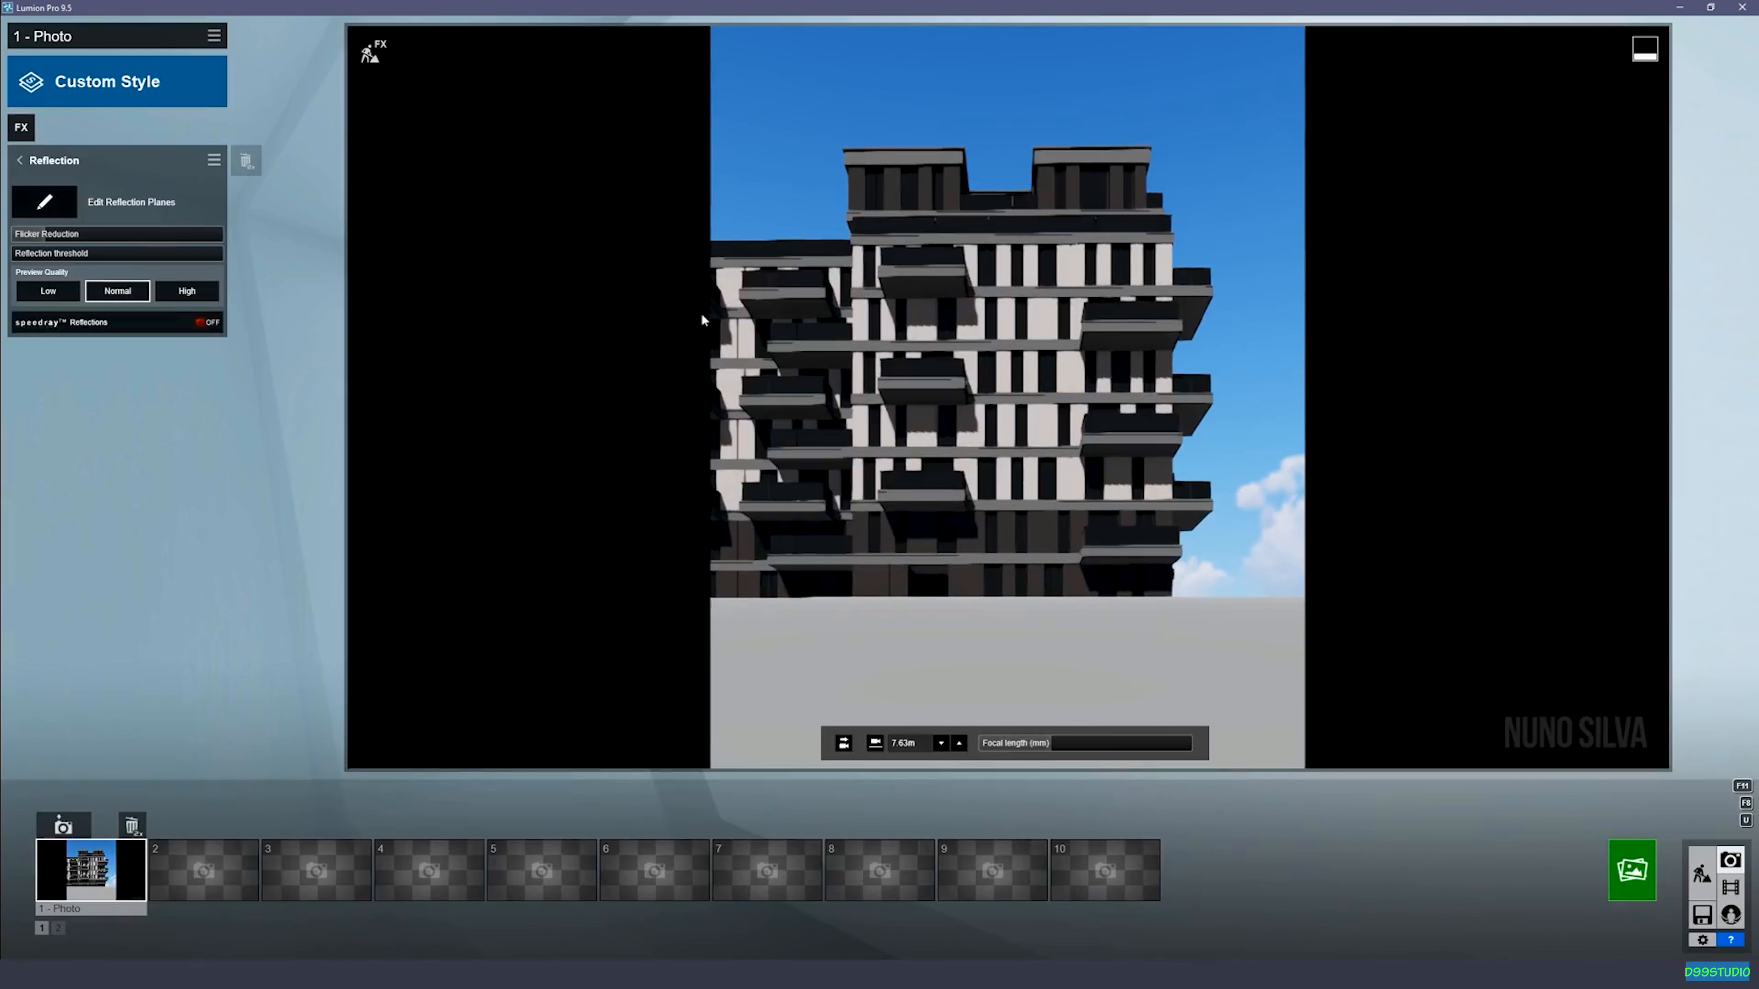
{"action": "left_click", "coordinate": [210, 324]}
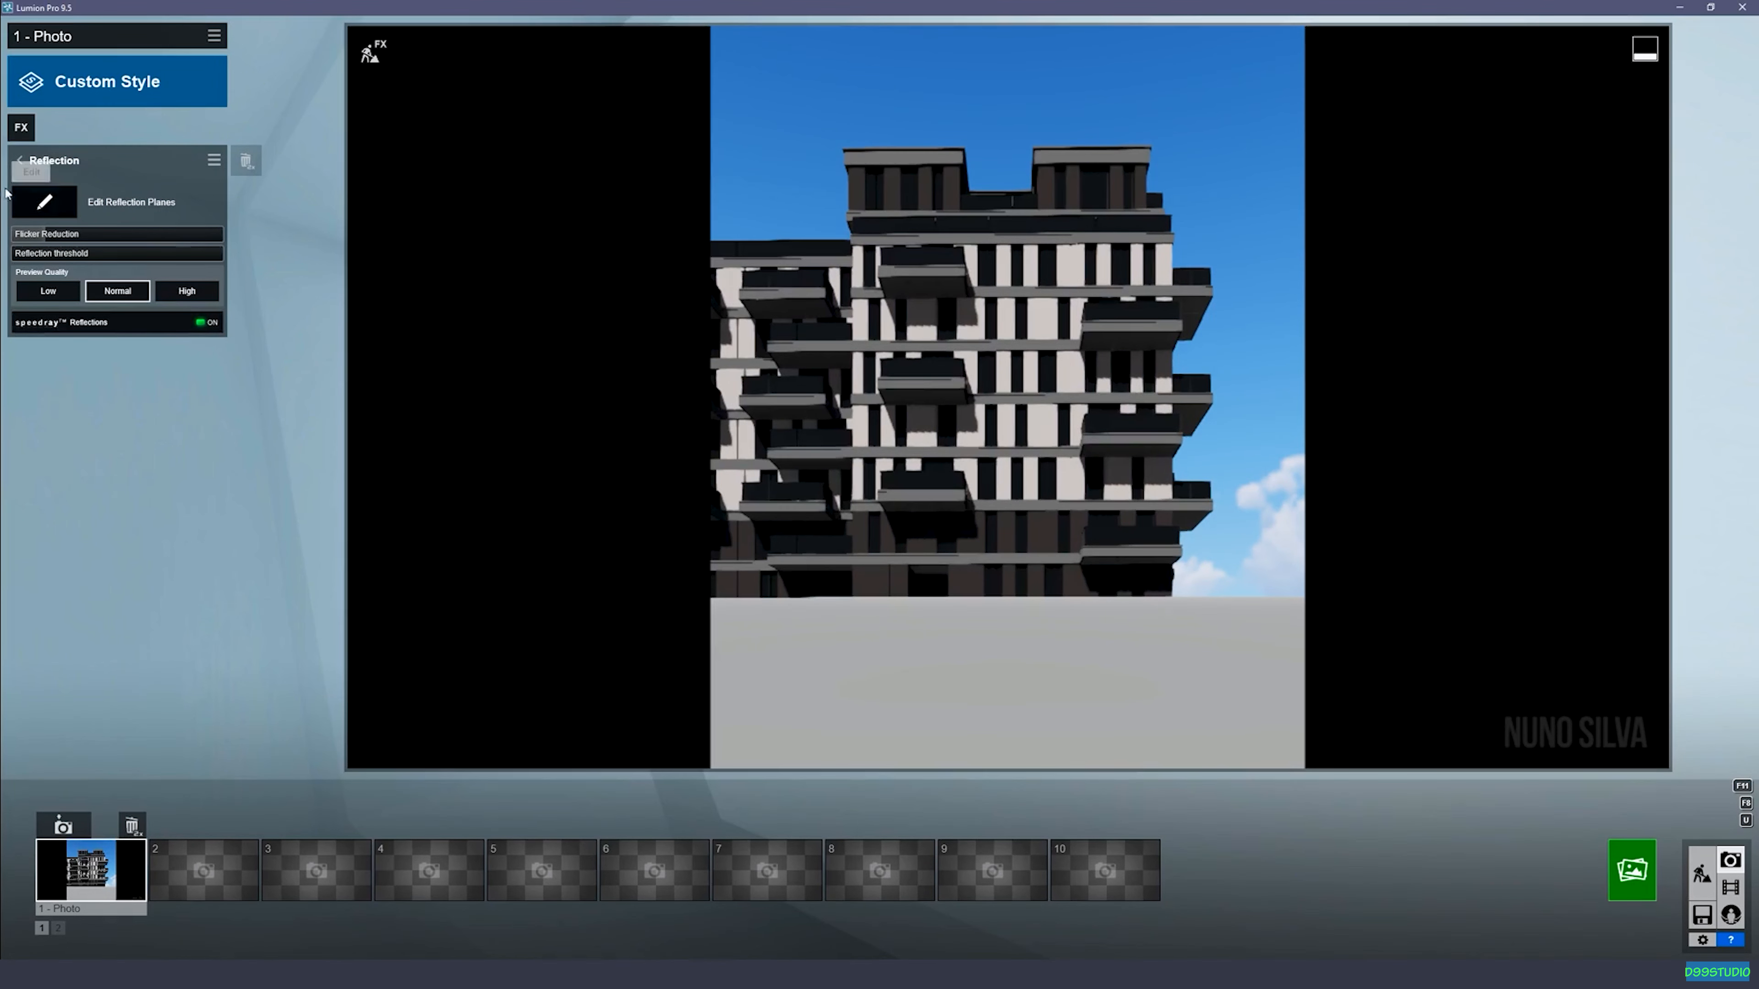
{"action": "left_click", "coordinate": [18, 160]}
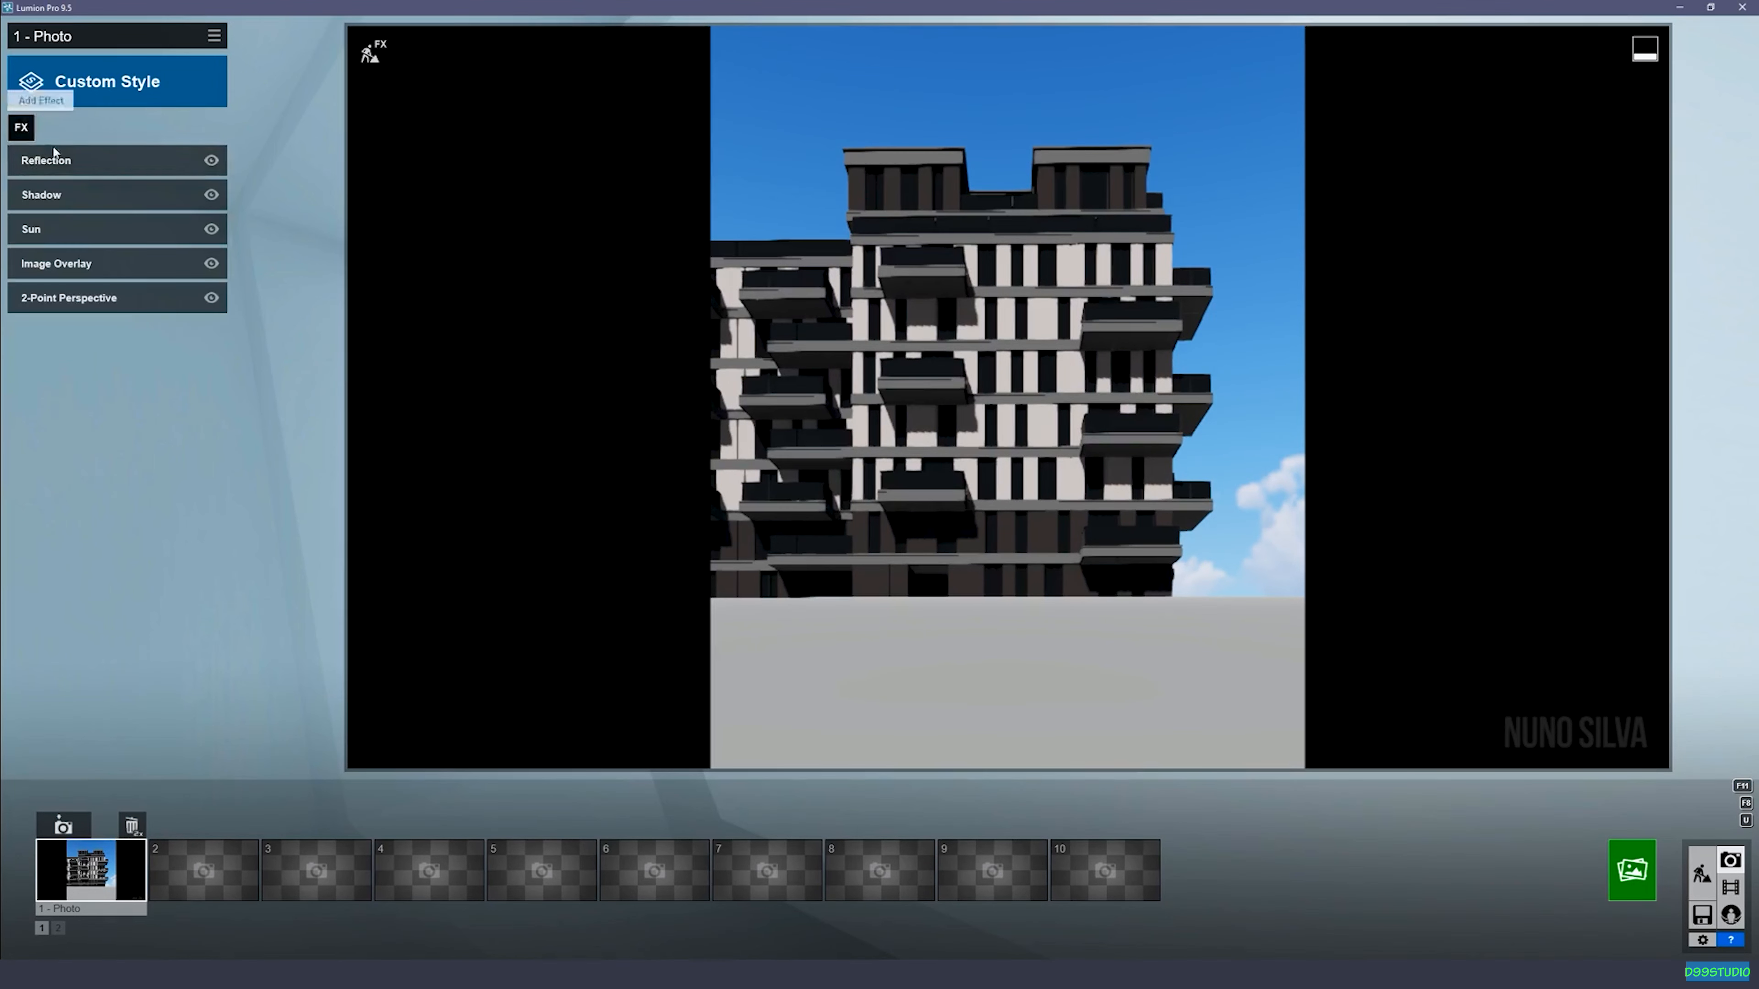
{"action": "left_click", "coordinate": [99, 160]}
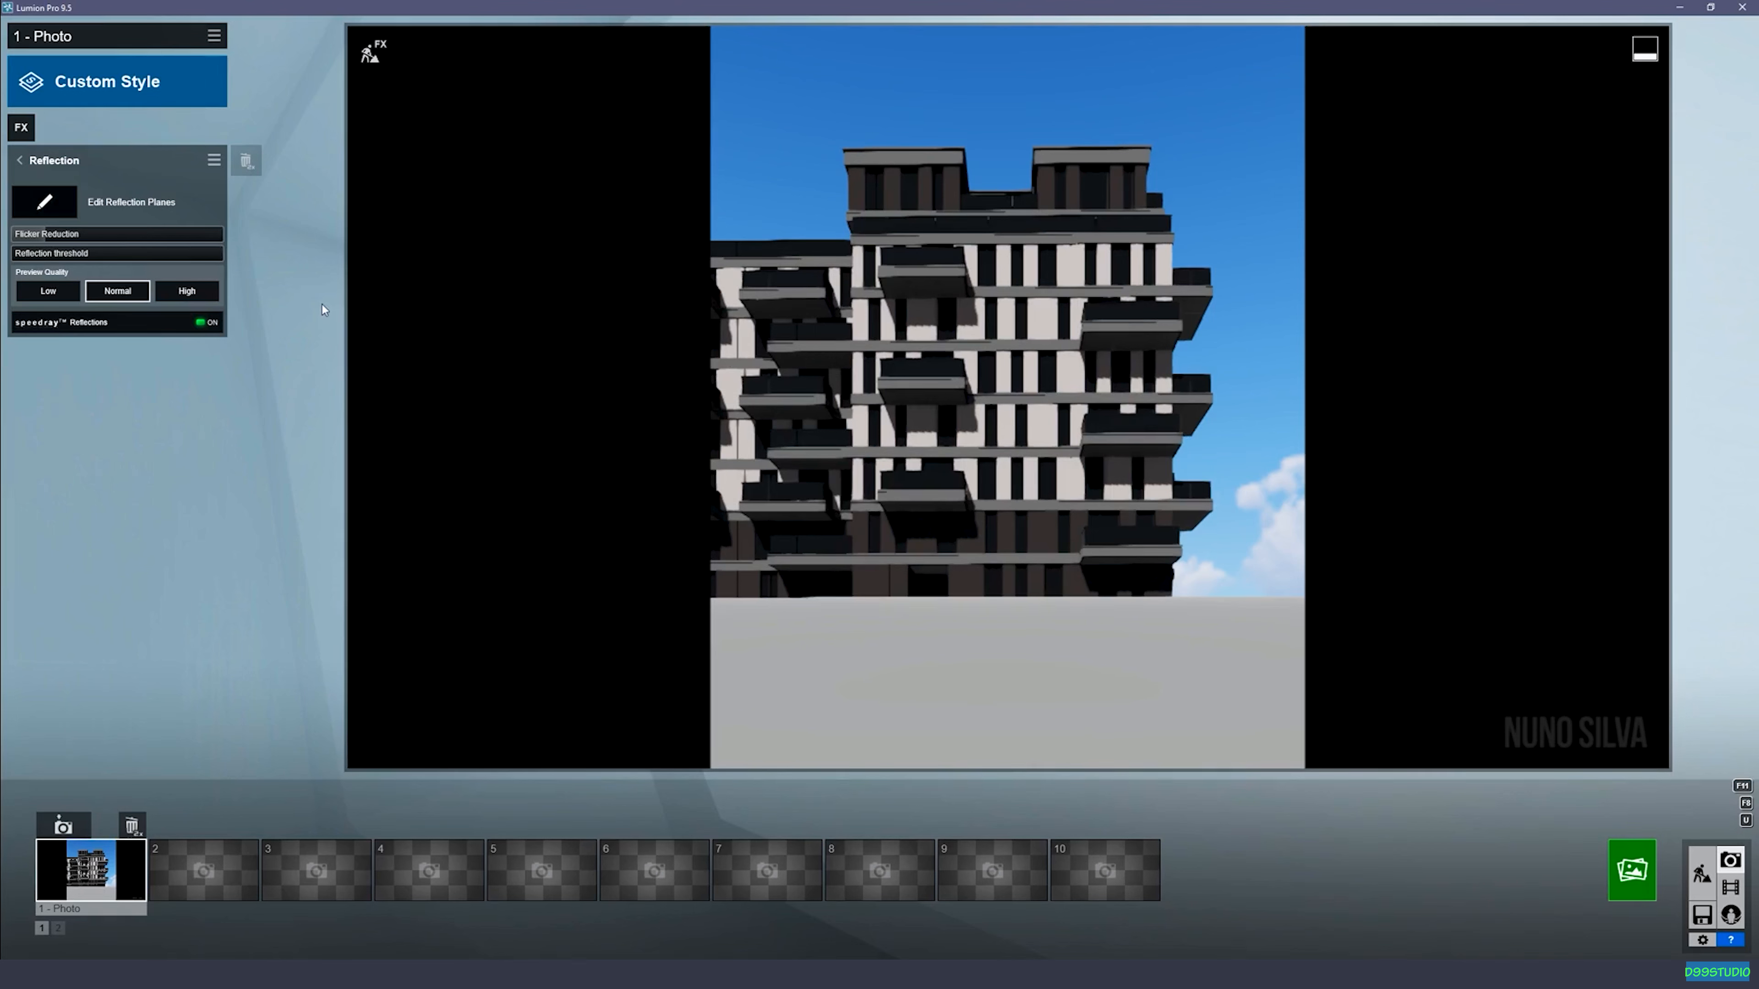
{"action": "left_click", "coordinate": [20, 160]}
Step: Add the Sky Light 2 effect with brightness 2.0, sky light in planar and projected reflections on, and High render quality
{"action": "left_click", "coordinate": [21, 128]}
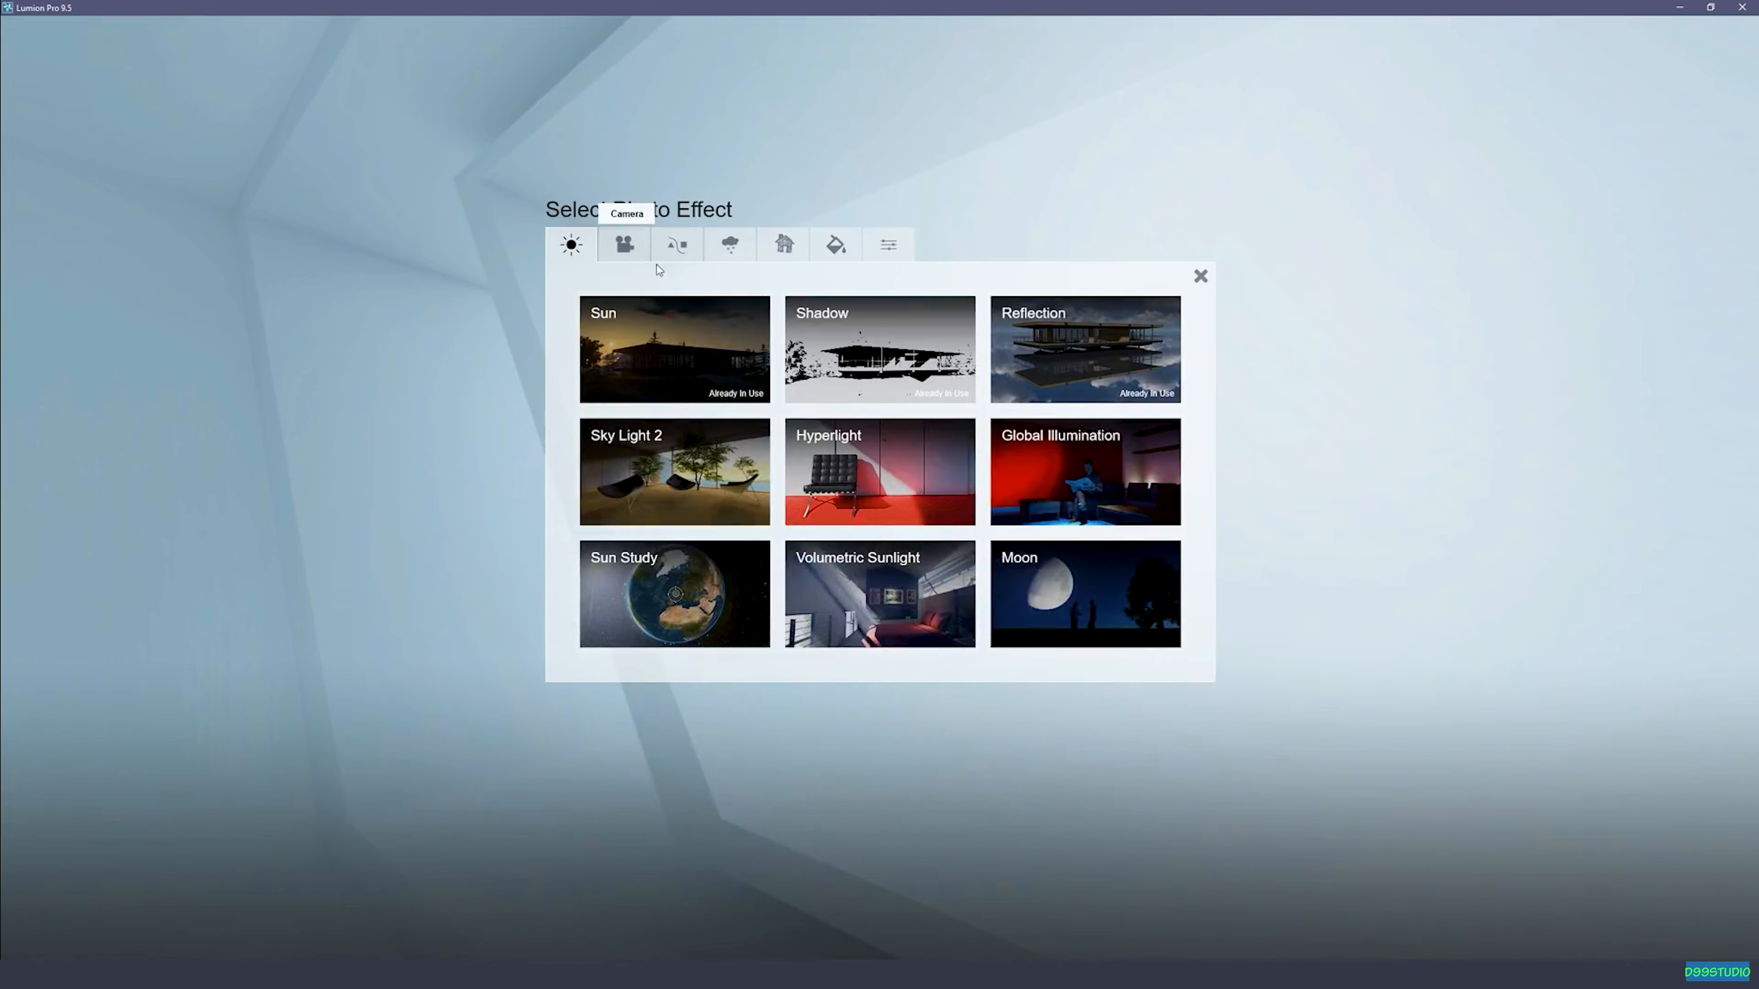
{"action": "left_click", "coordinate": [708, 478]}
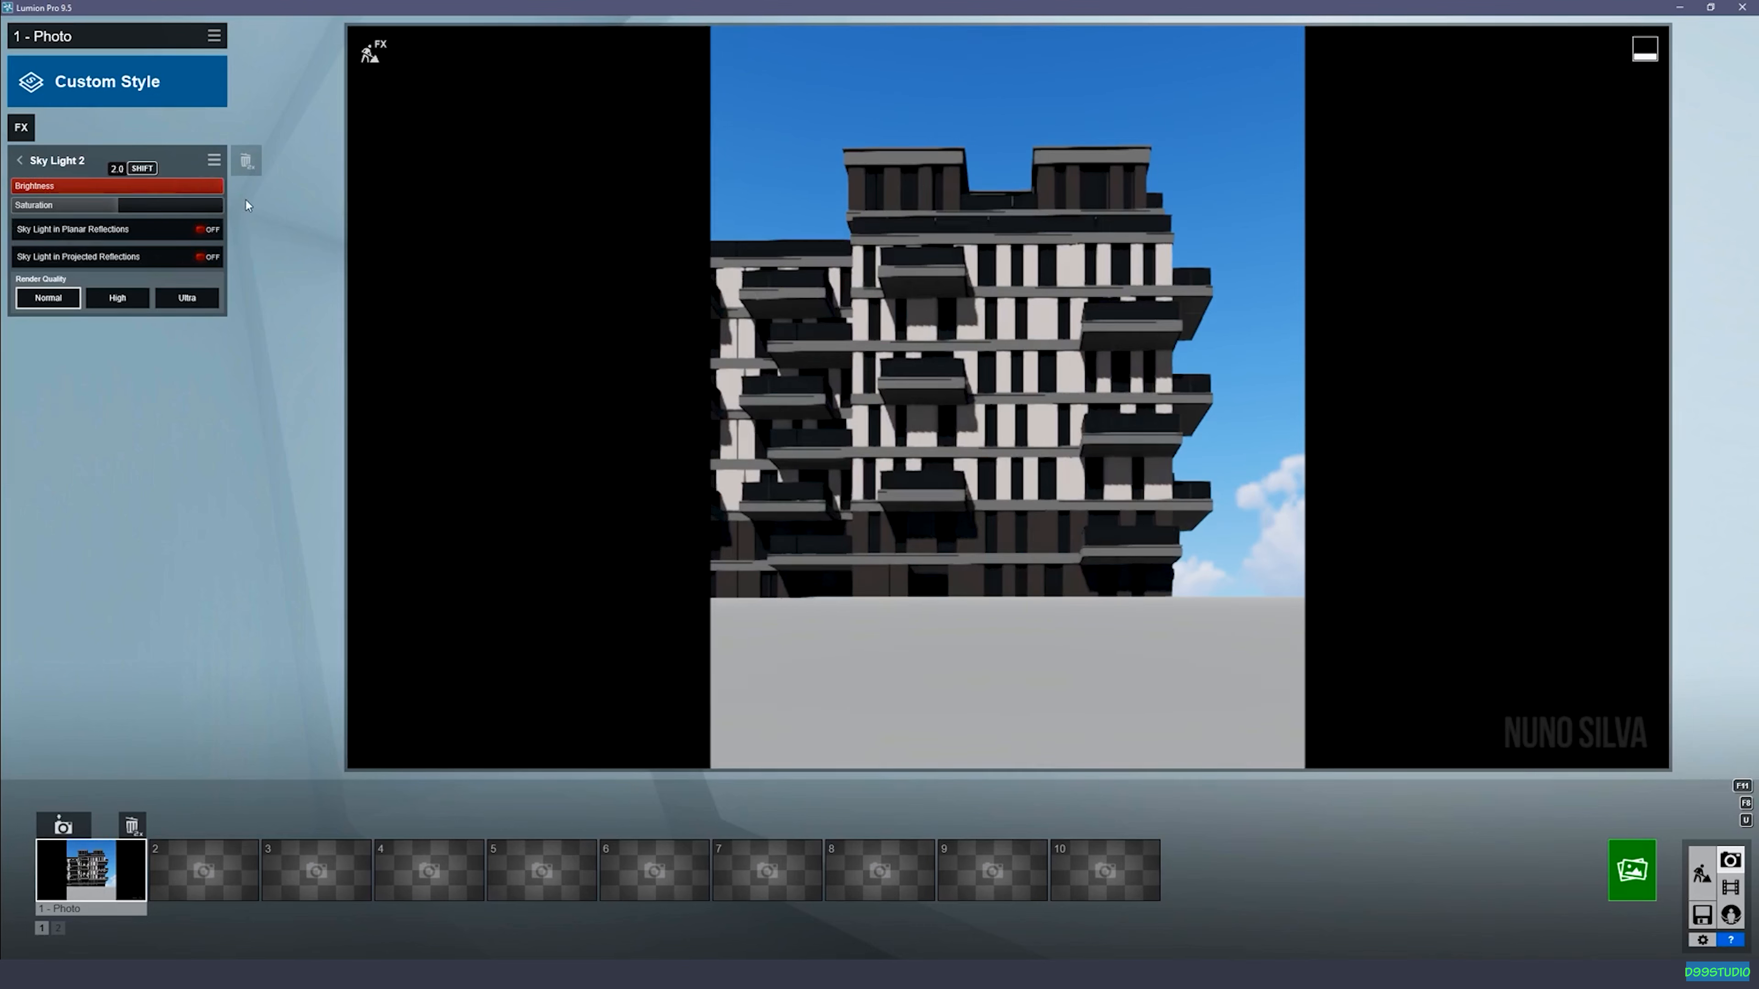
{"action": "left_click", "coordinate": [209, 232]}
{"action": "left_click", "coordinate": [208, 256]}
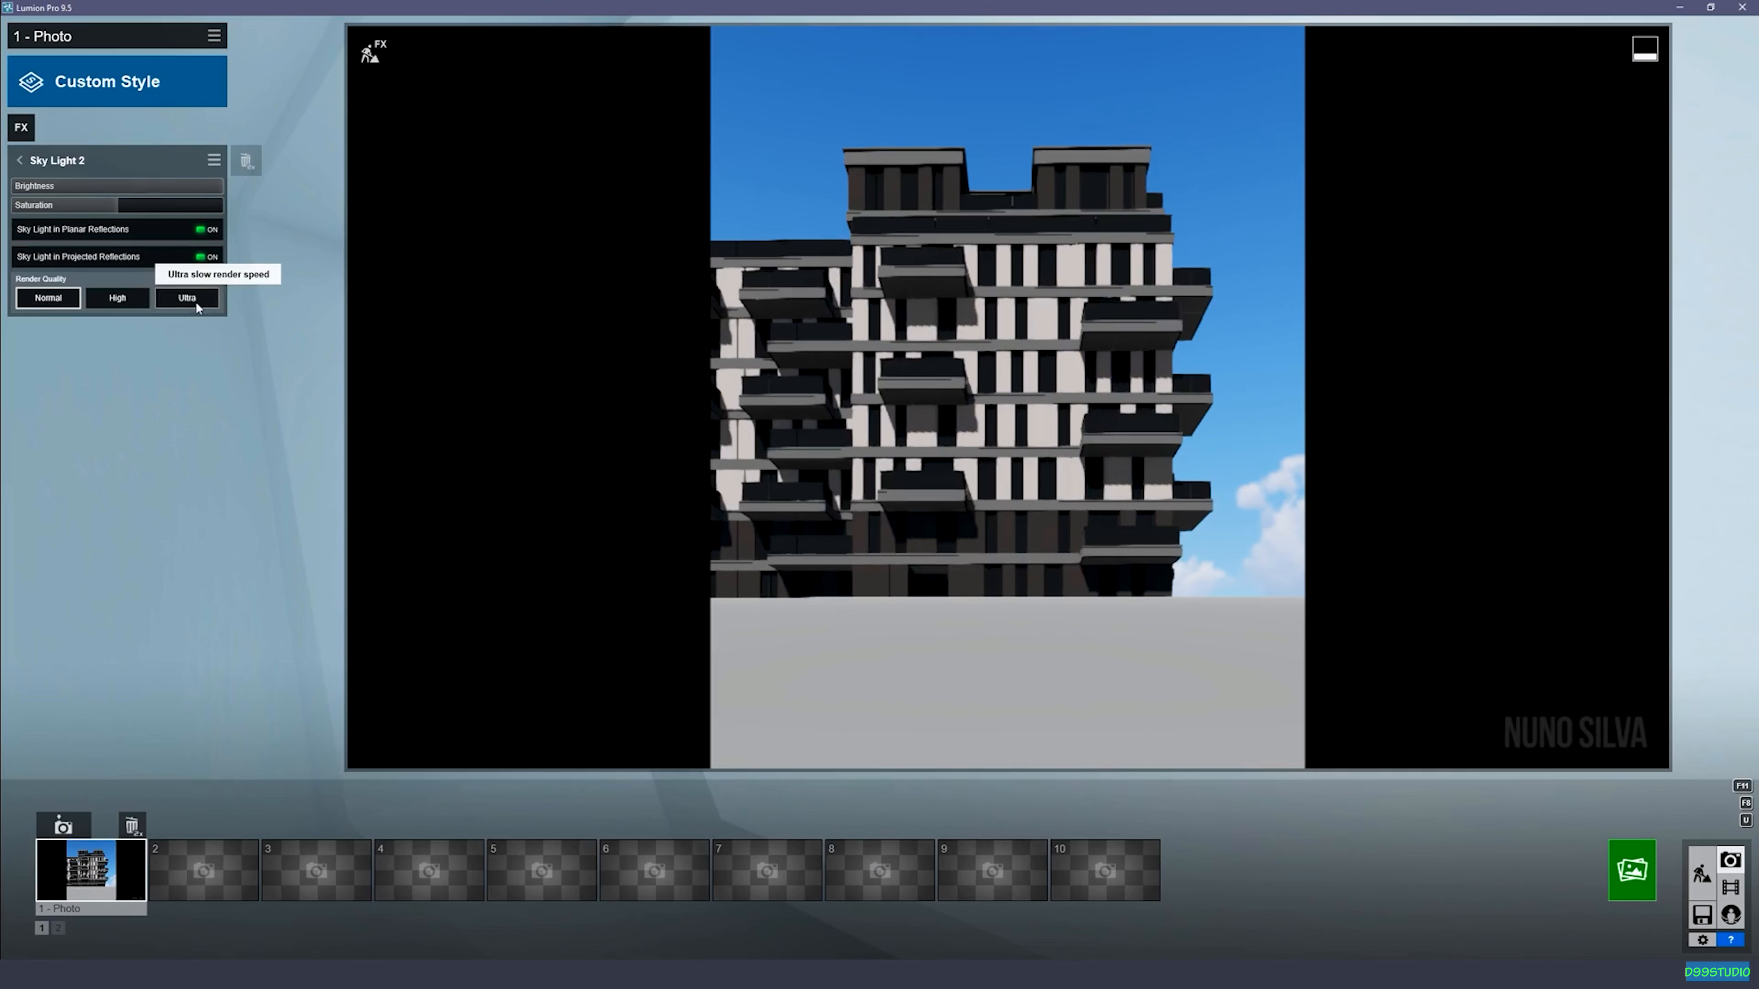
{"action": "left_click", "coordinate": [117, 297]}
Step: Add the Hyperlight effect with an amount of about 25 and return to the effects list
{"action": "left_click", "coordinate": [30, 128]}
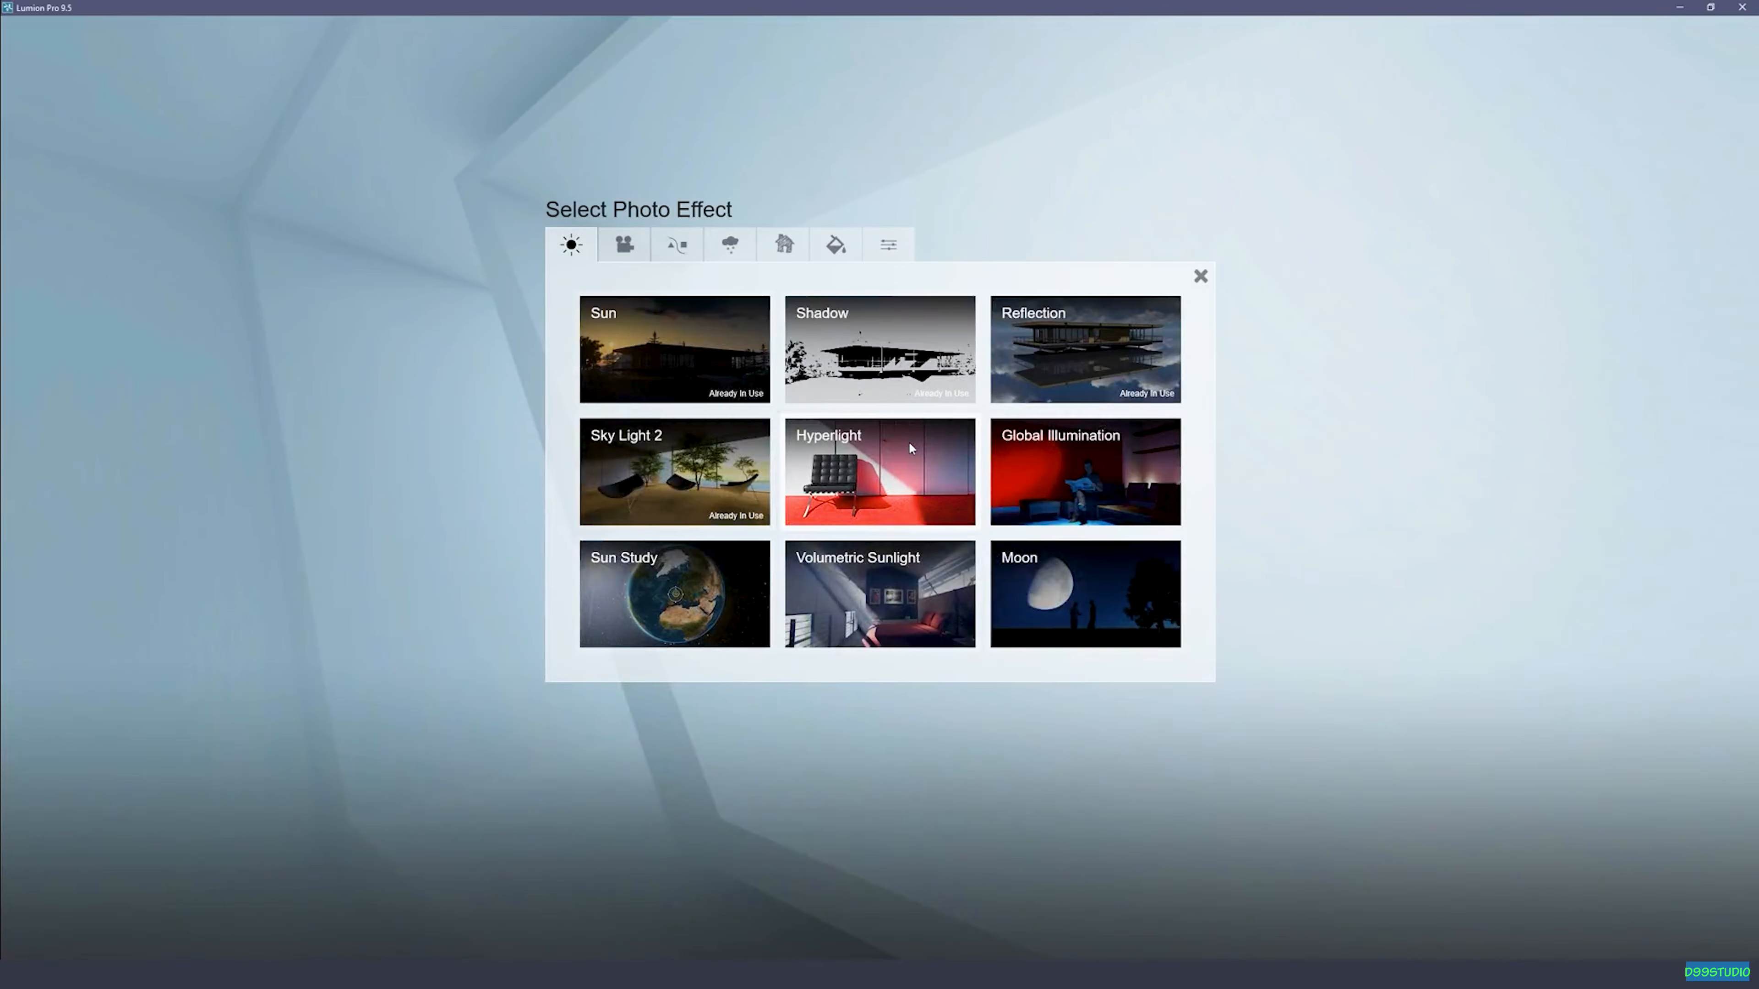
{"action": "left_click", "coordinate": [997, 295]}
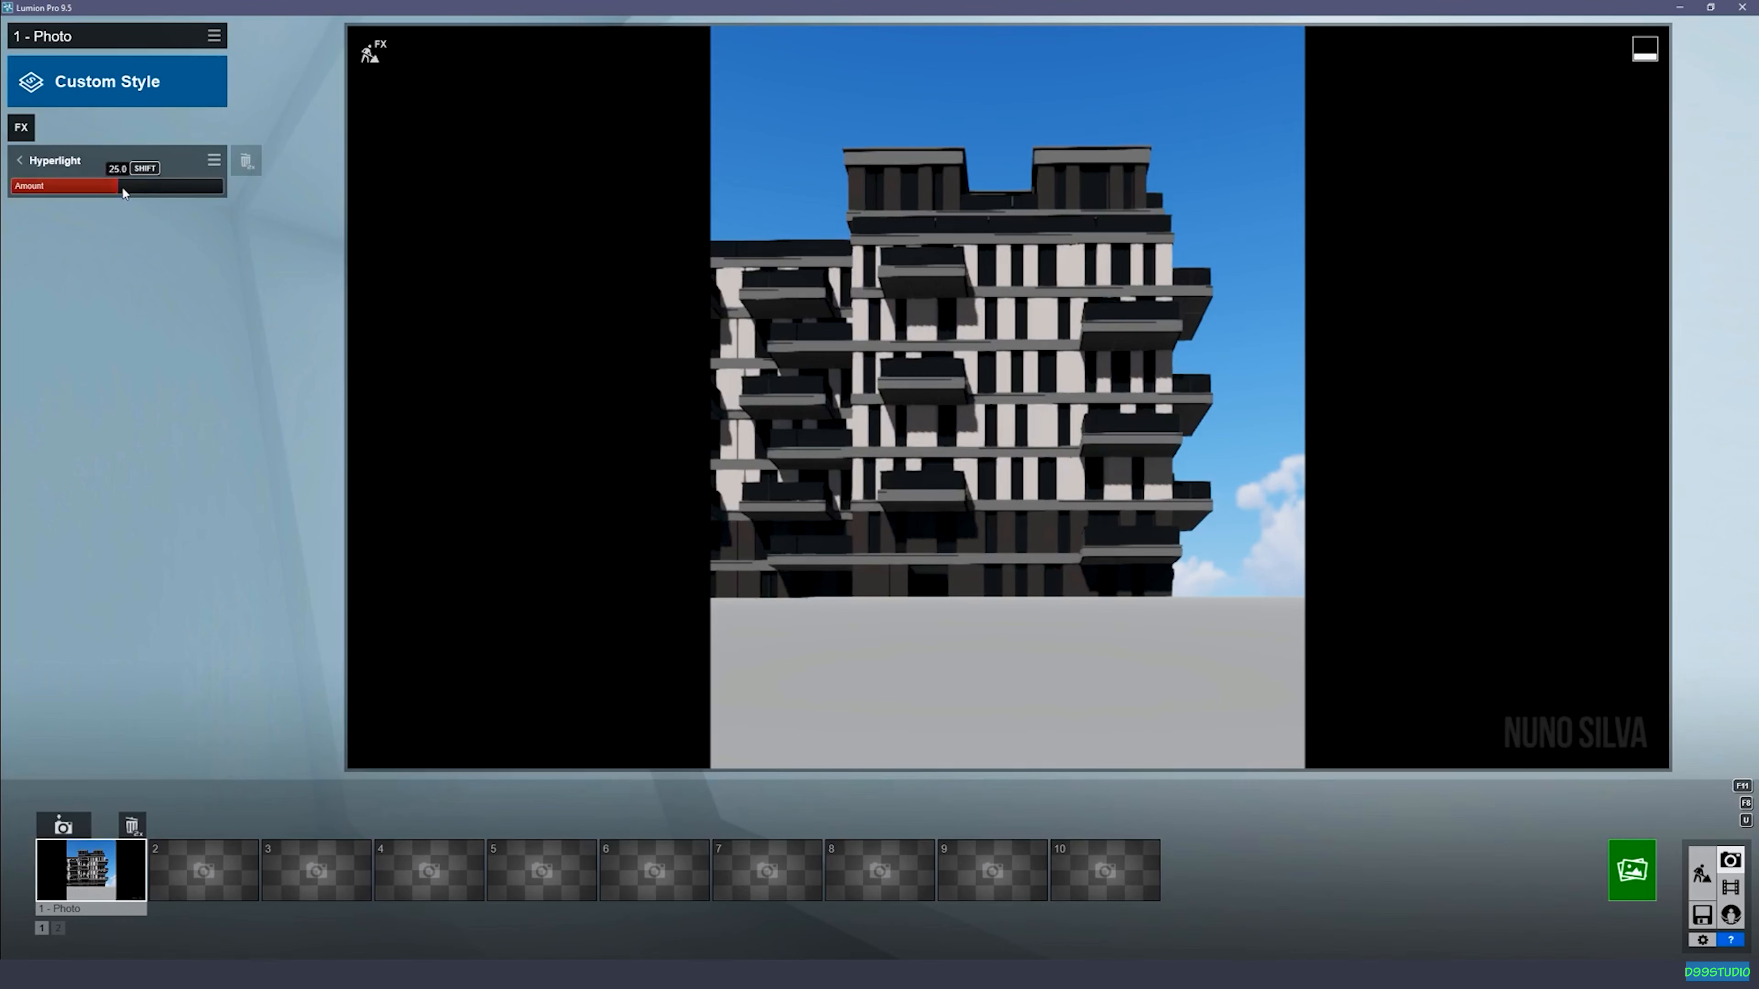
{"action": "left_click", "coordinate": [22, 163]}
Step: Browse the photo effect categories and add the Sky and Clouds effect from Weather and Climate
{"action": "left_click", "coordinate": [74, 130]}
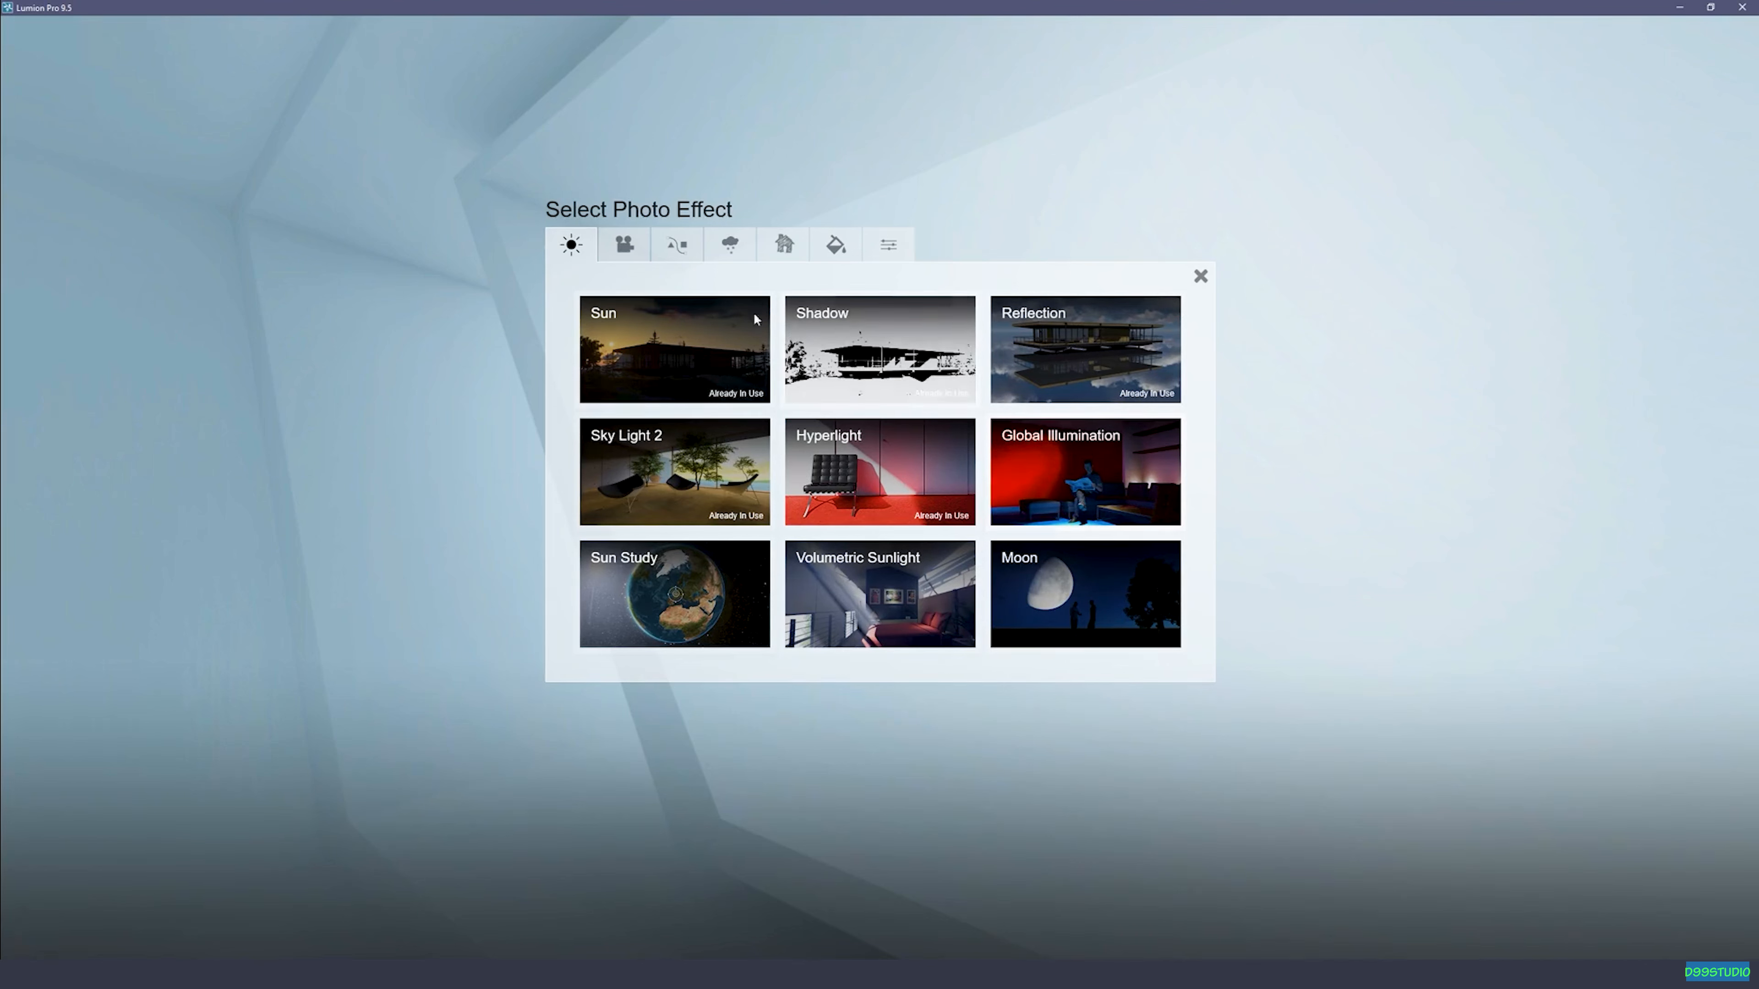
{"action": "left_click", "coordinate": [625, 244]}
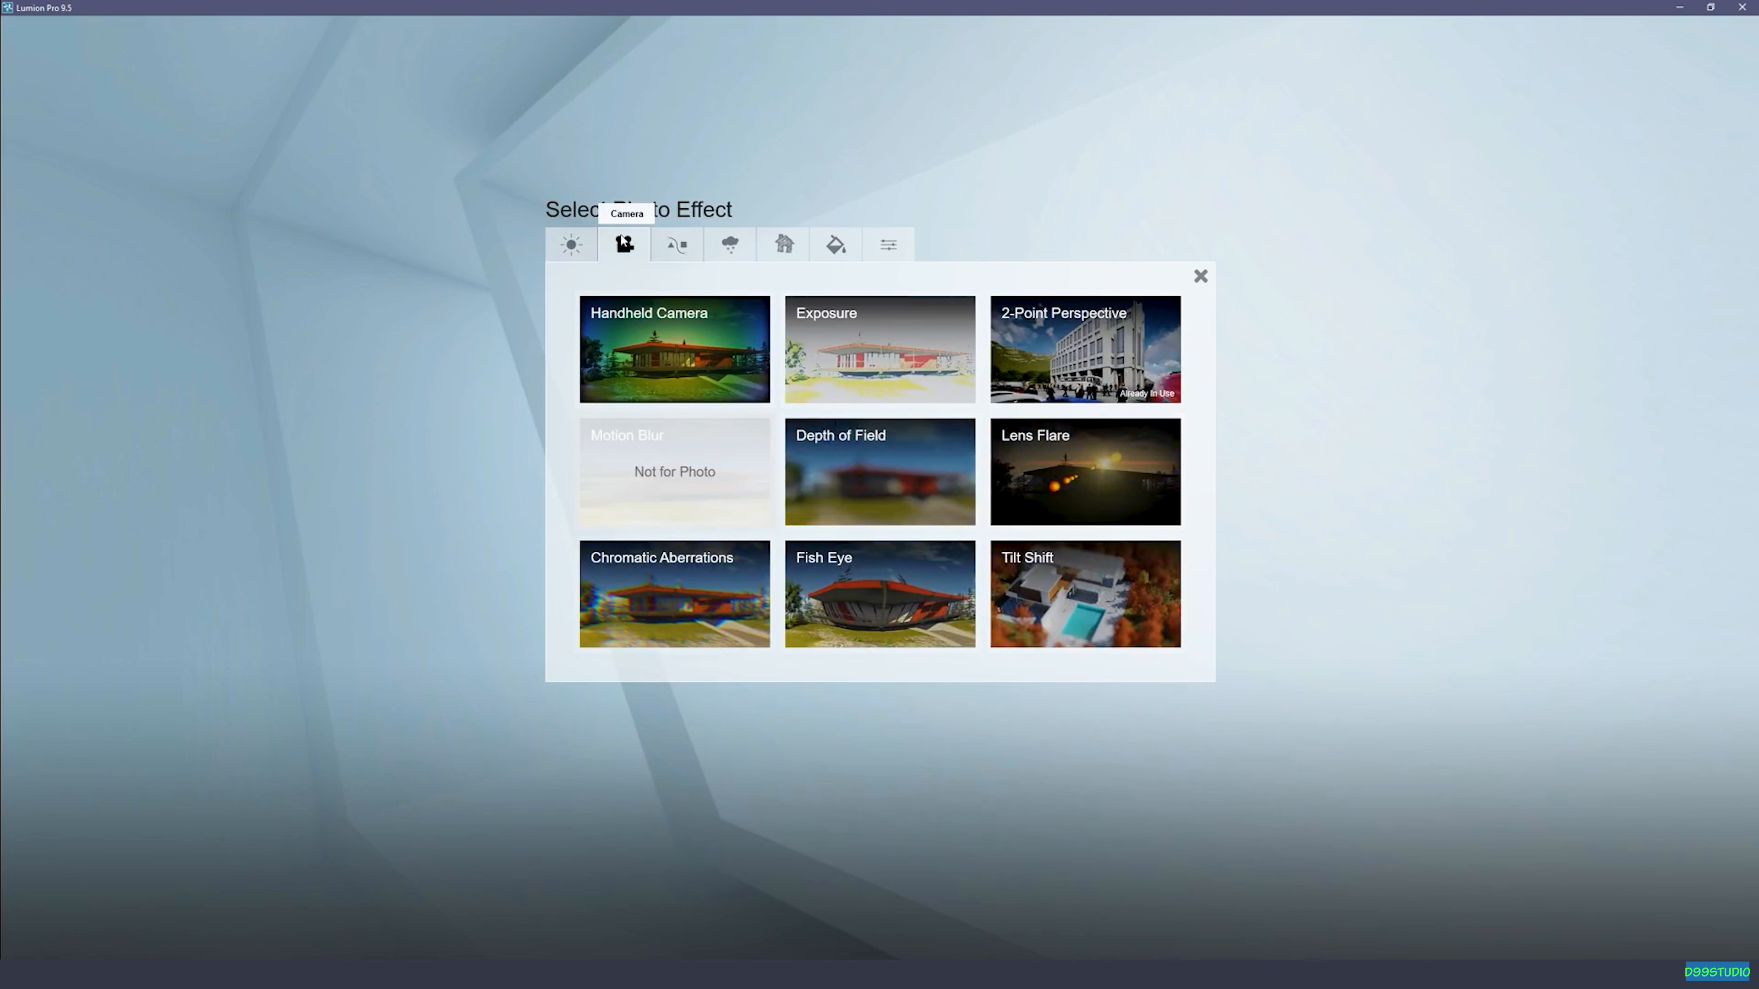
{"action": "left_click", "coordinate": [676, 244]}
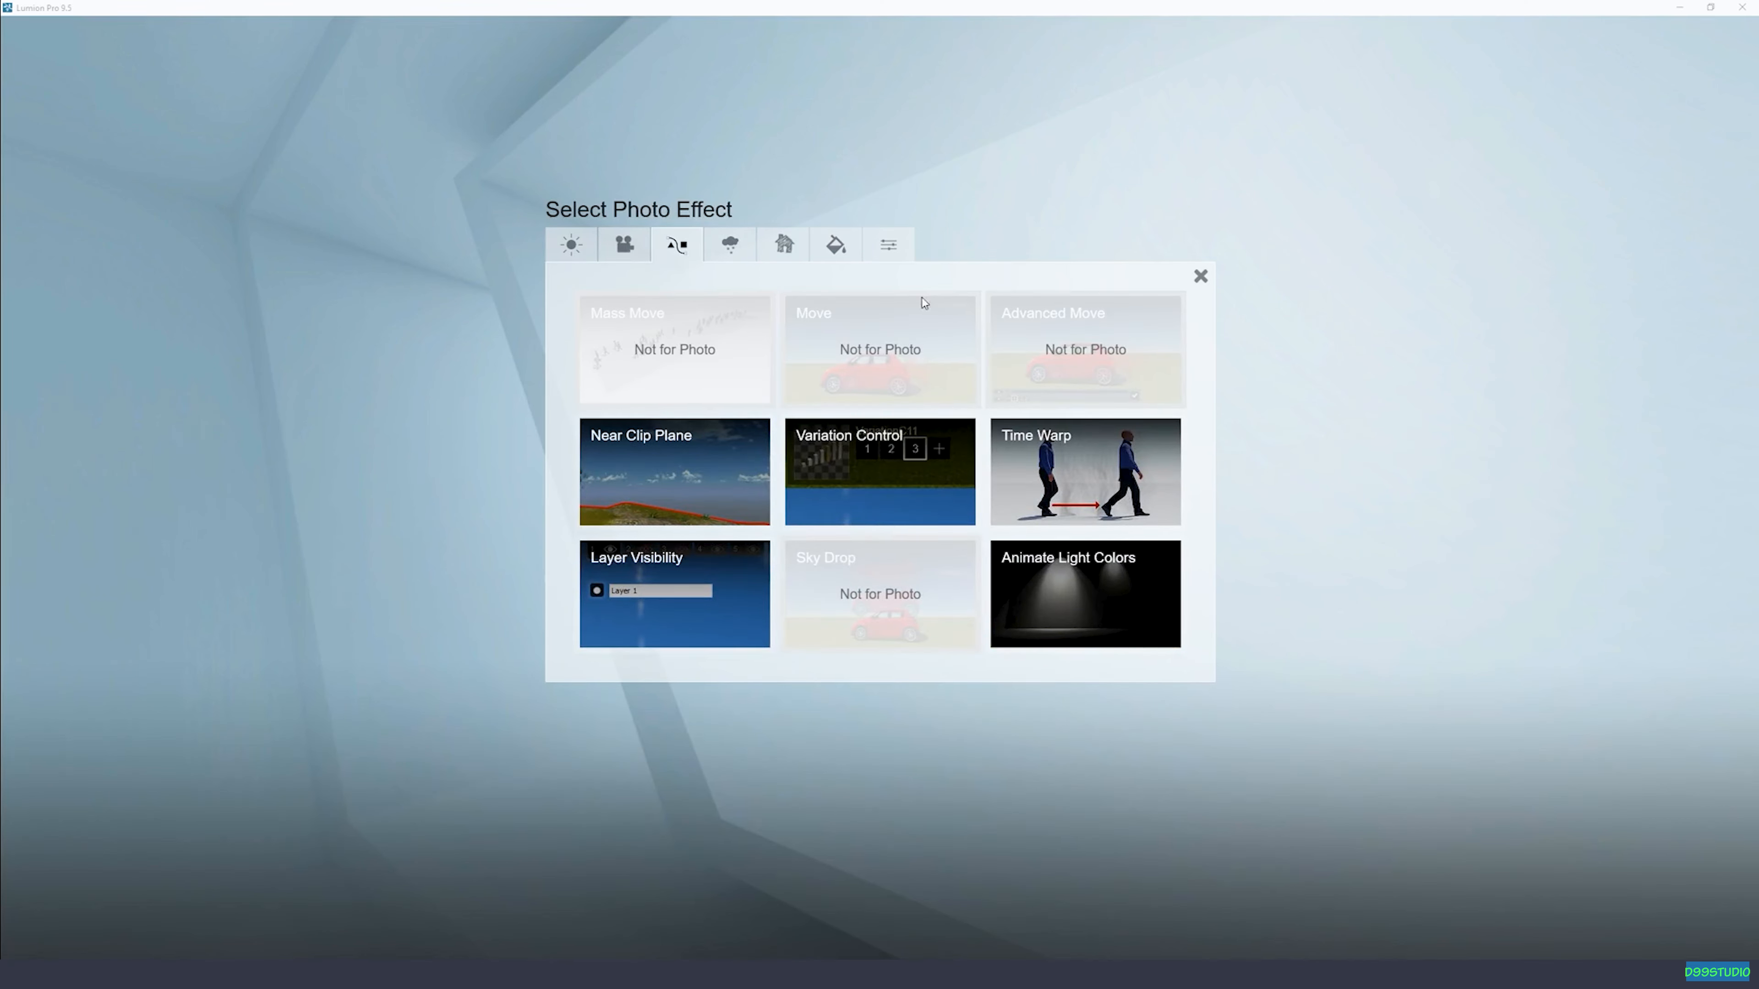
{"action": "left_click", "coordinate": [730, 260]}
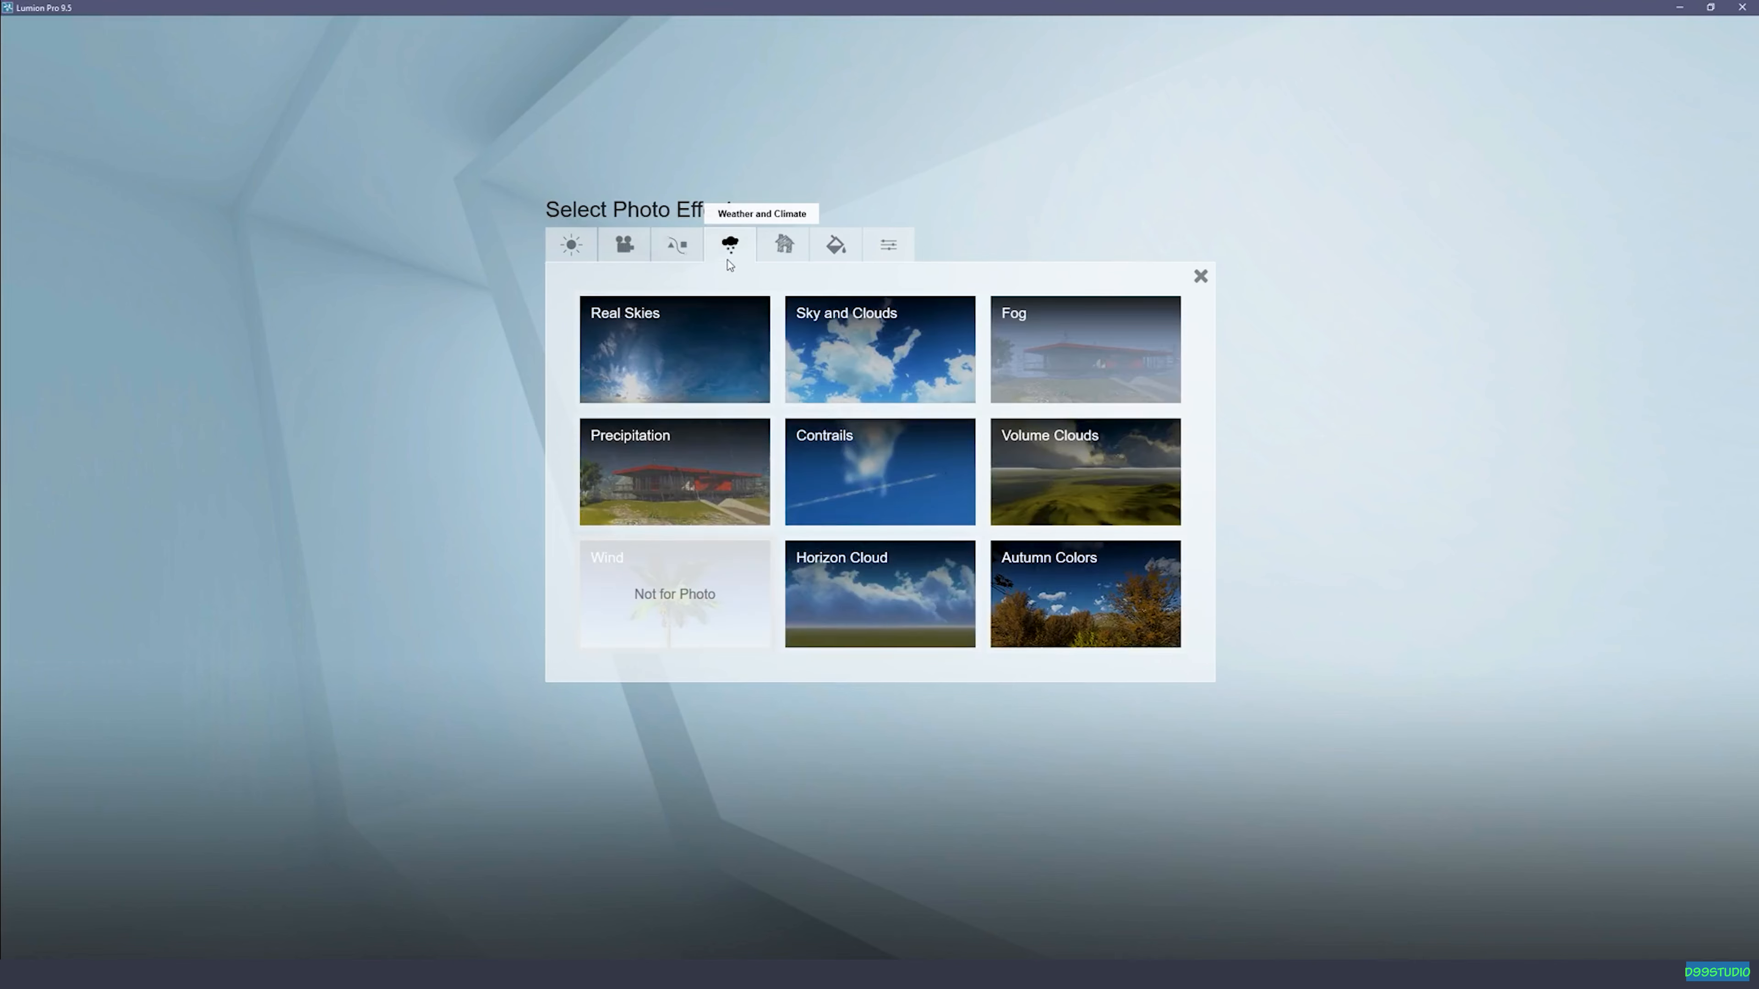
{"action": "left_click", "coordinate": [897, 325]}
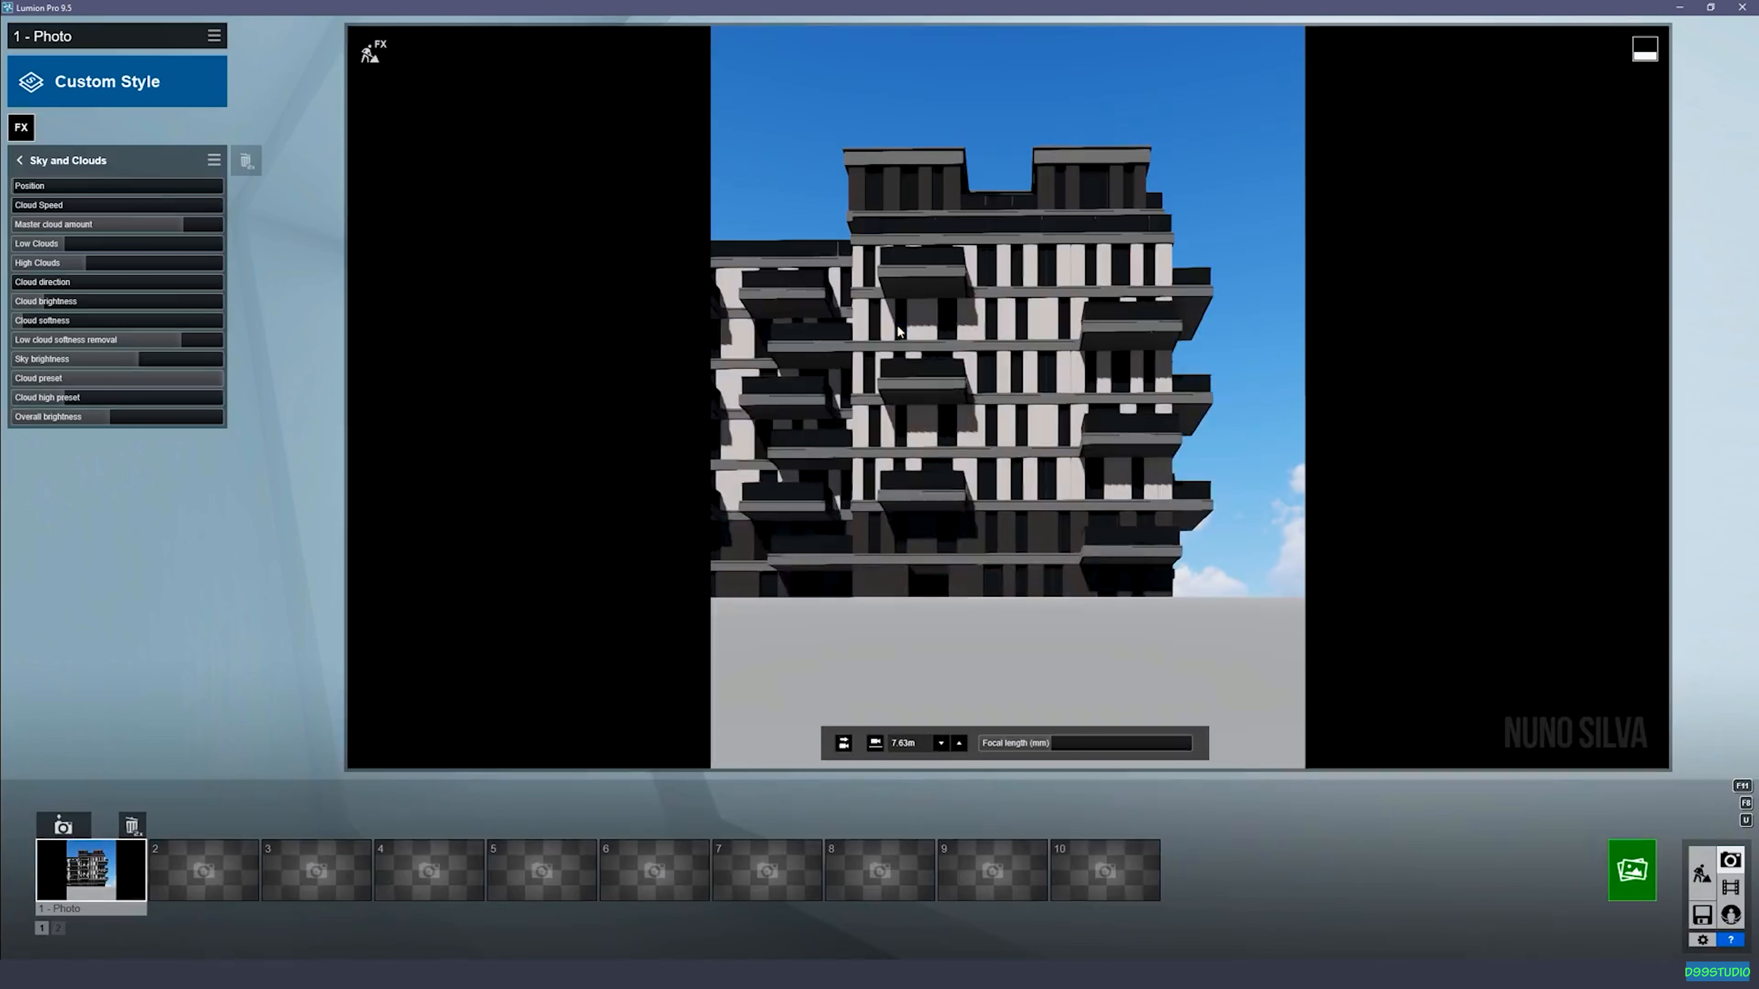
Step: Reduce the master, low and high cloud amounts for a clear sky, raise the sky brightness and return to the effects list
{"action": "left_click_drag", "start_coordinate": [172, 232], "coordinate": [25, 265]}
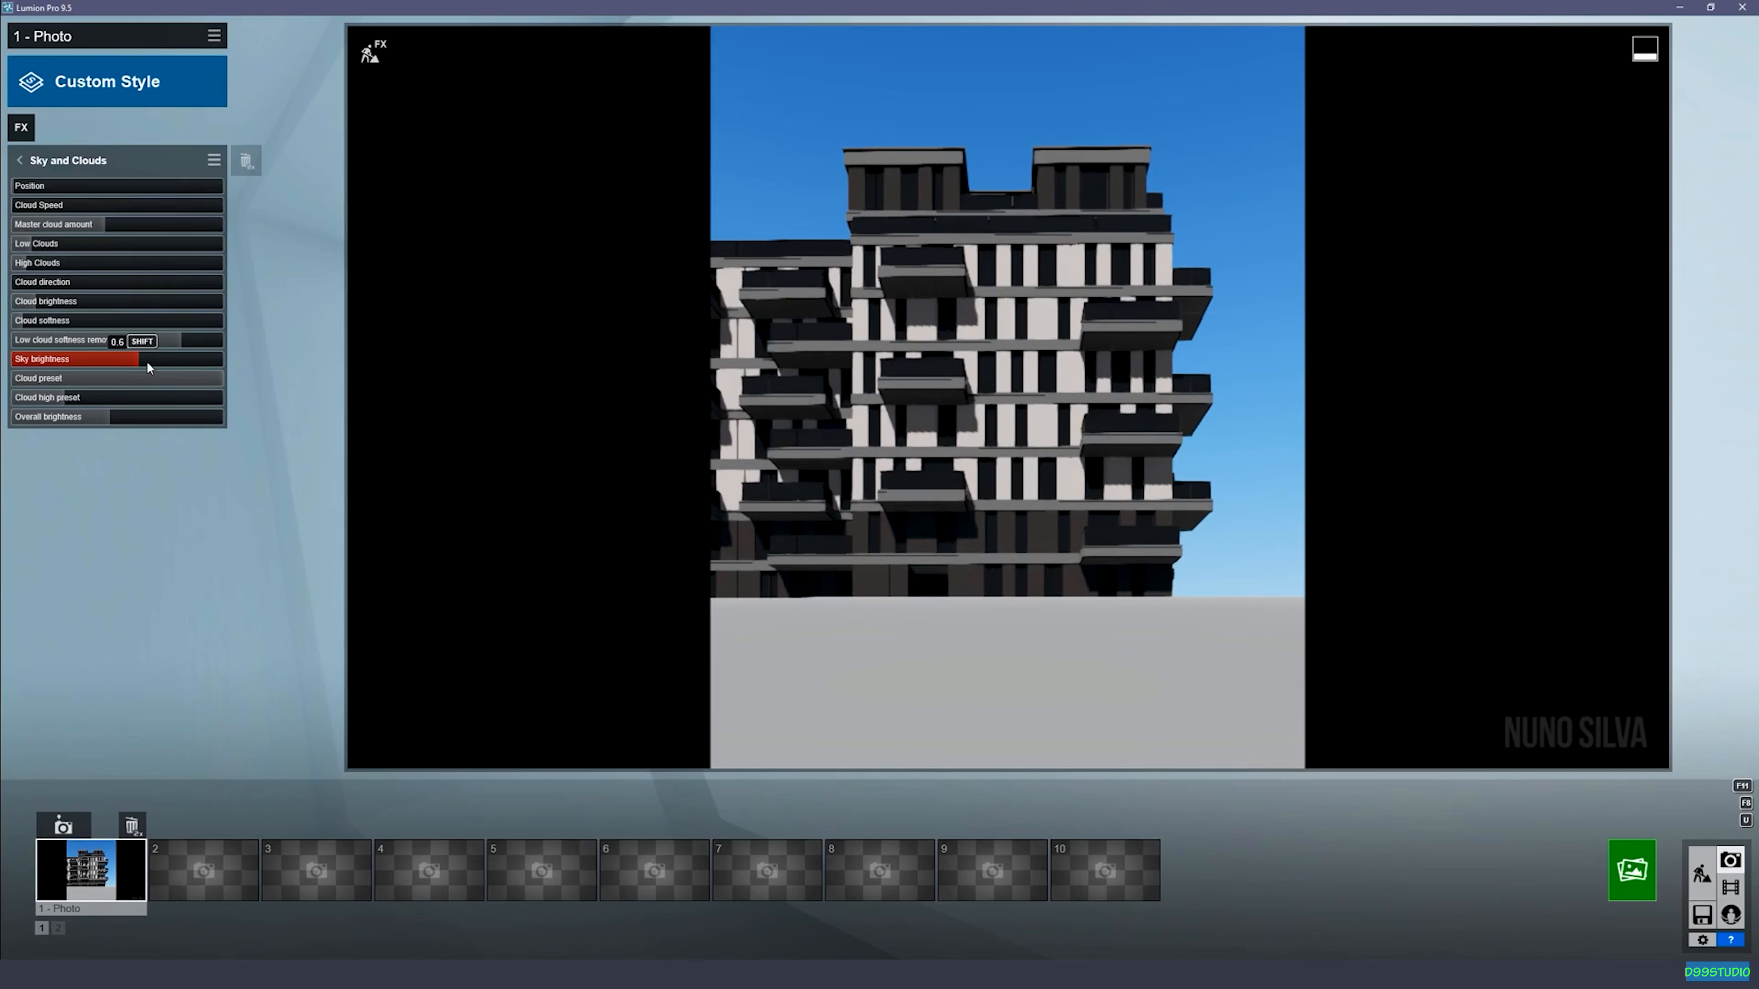
{"action": "left_click_drag", "start_coordinate": [147, 359], "coordinate": [170, 359]}
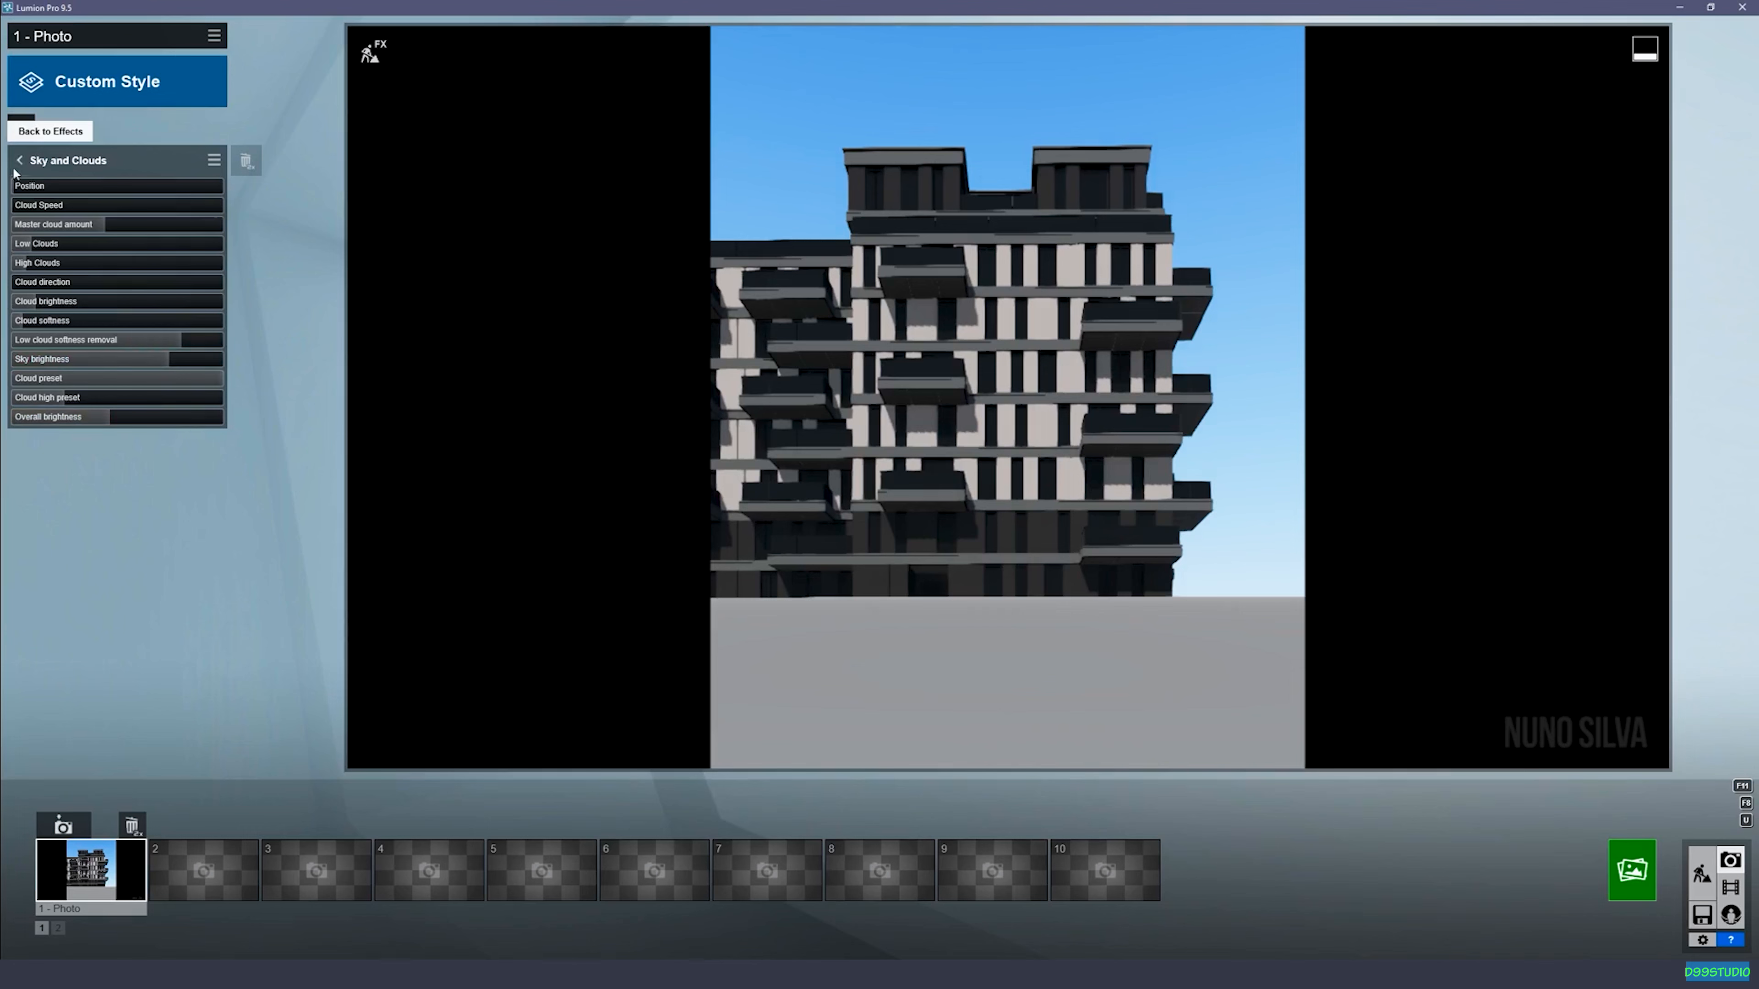
{"action": "left_click", "coordinate": [28, 163]}
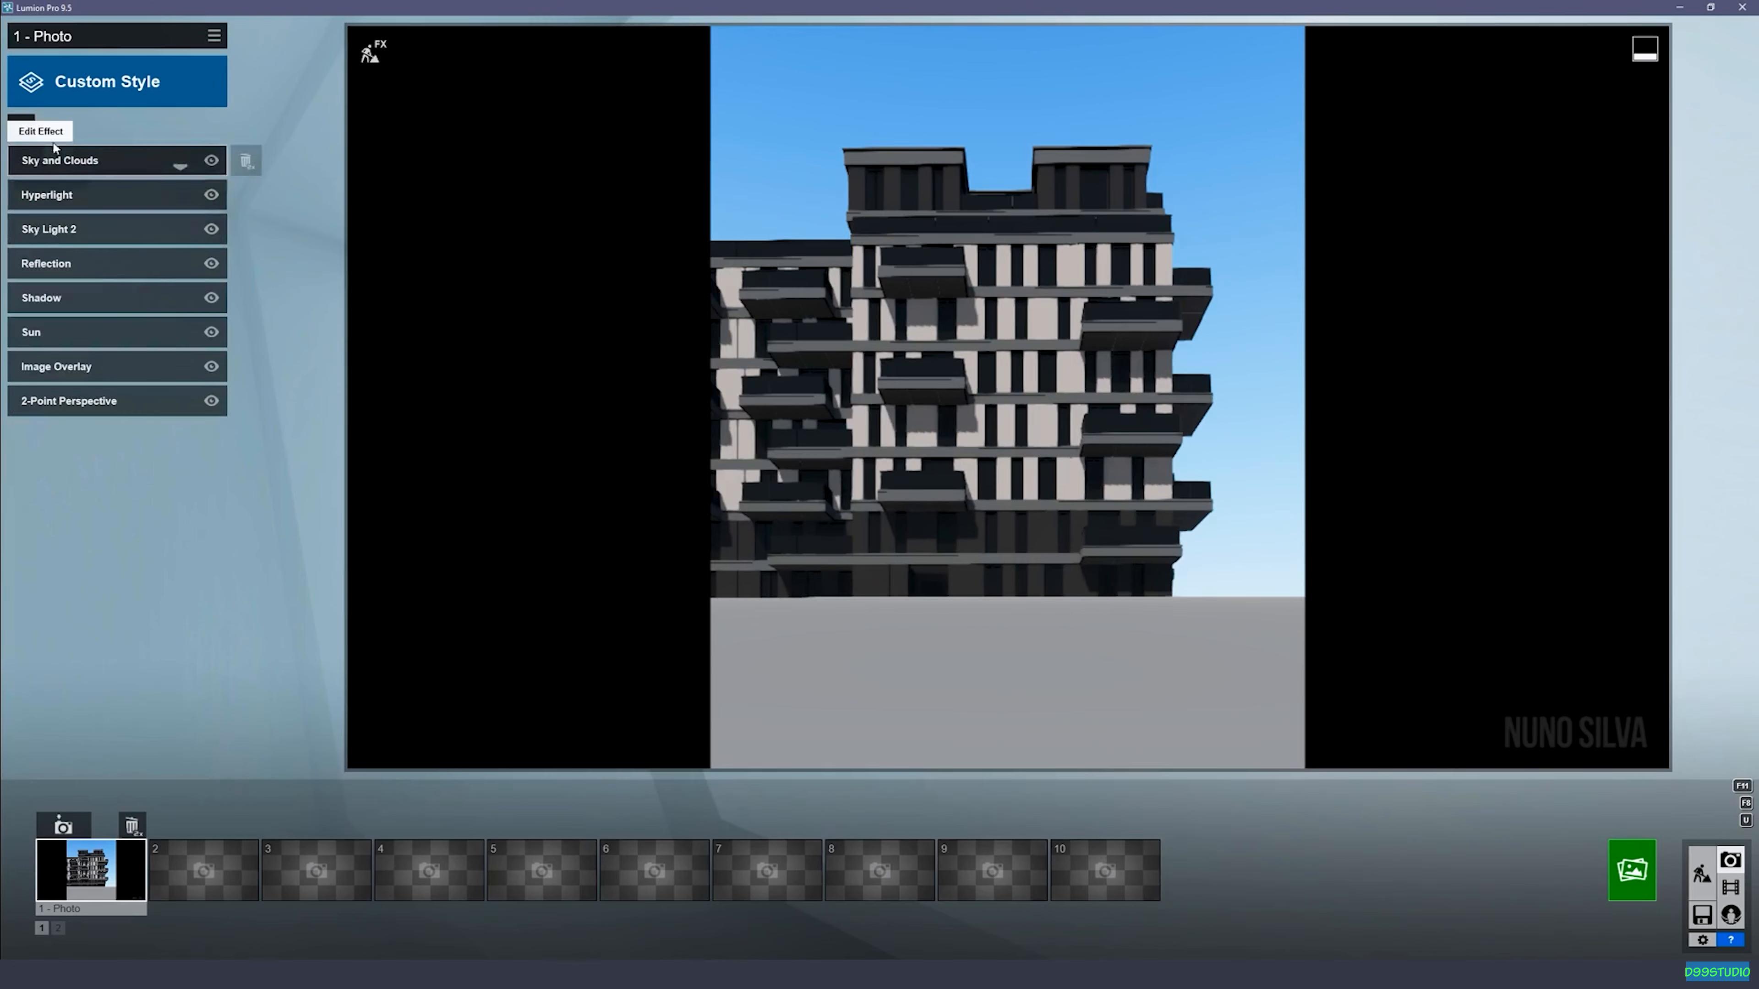
Step: Add the Color Correction effect, lower its brightness, raise the contrast slightly and set Limit Low to about 0.1
{"action": "left_click", "coordinate": [22, 129]}
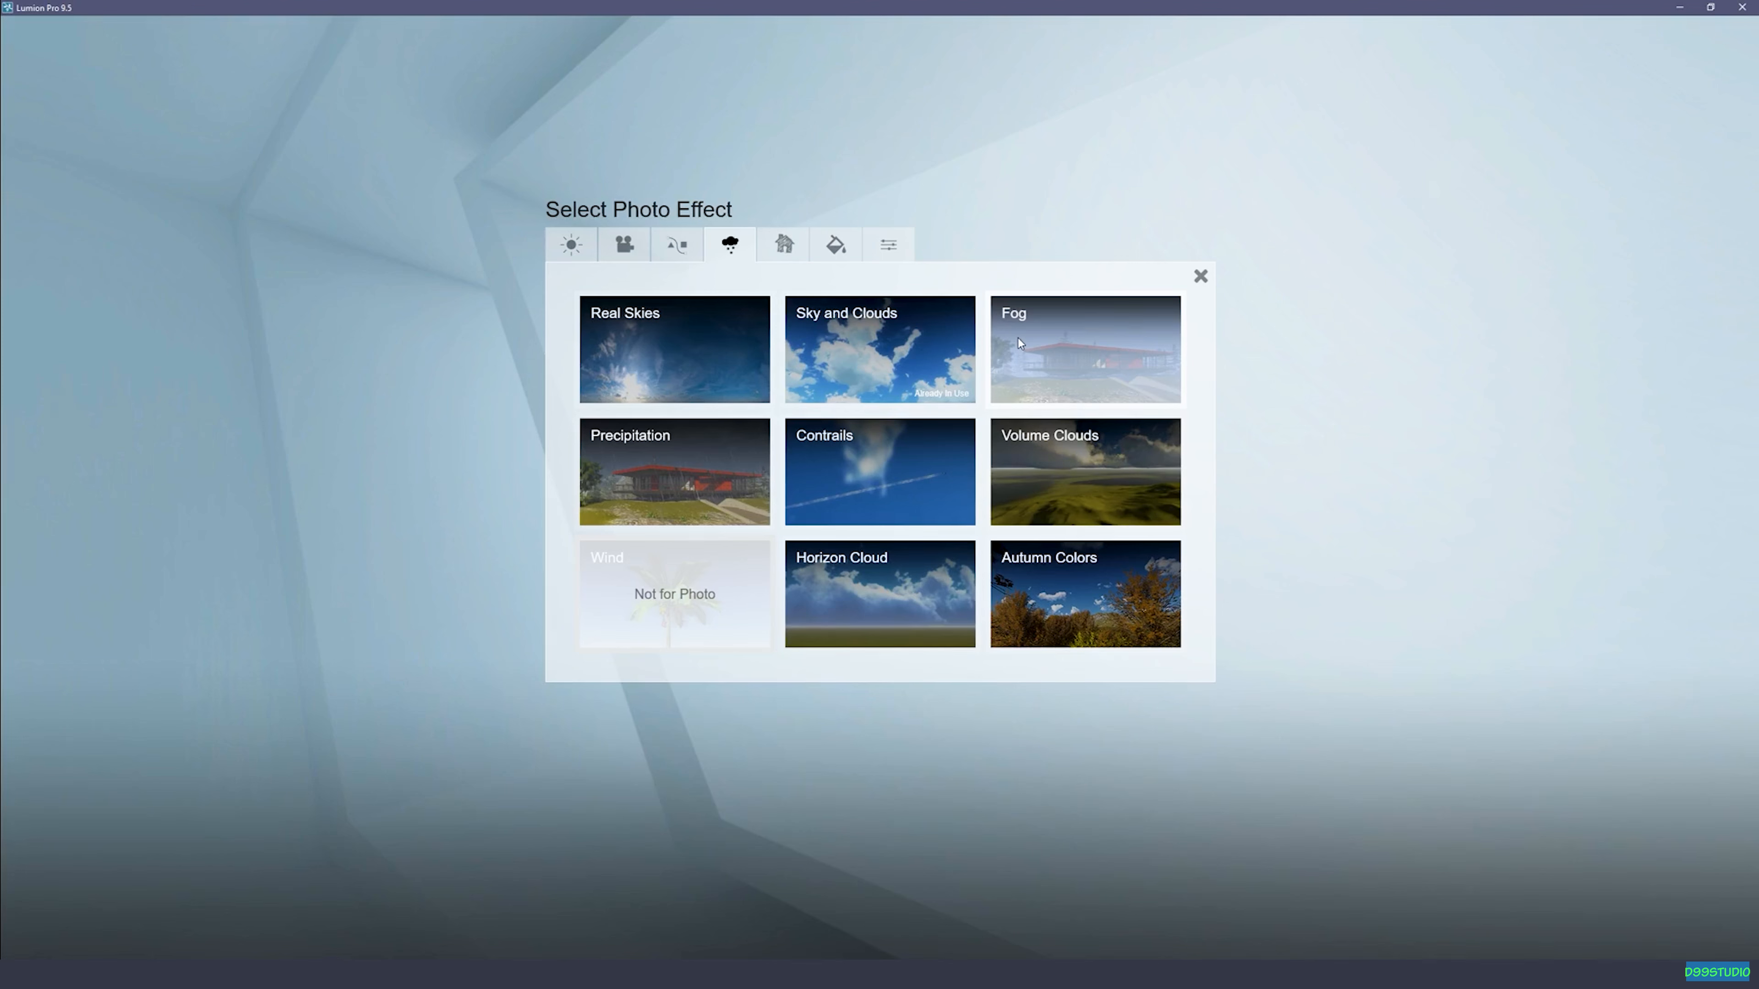
{"action": "left_click", "coordinate": [784, 246]}
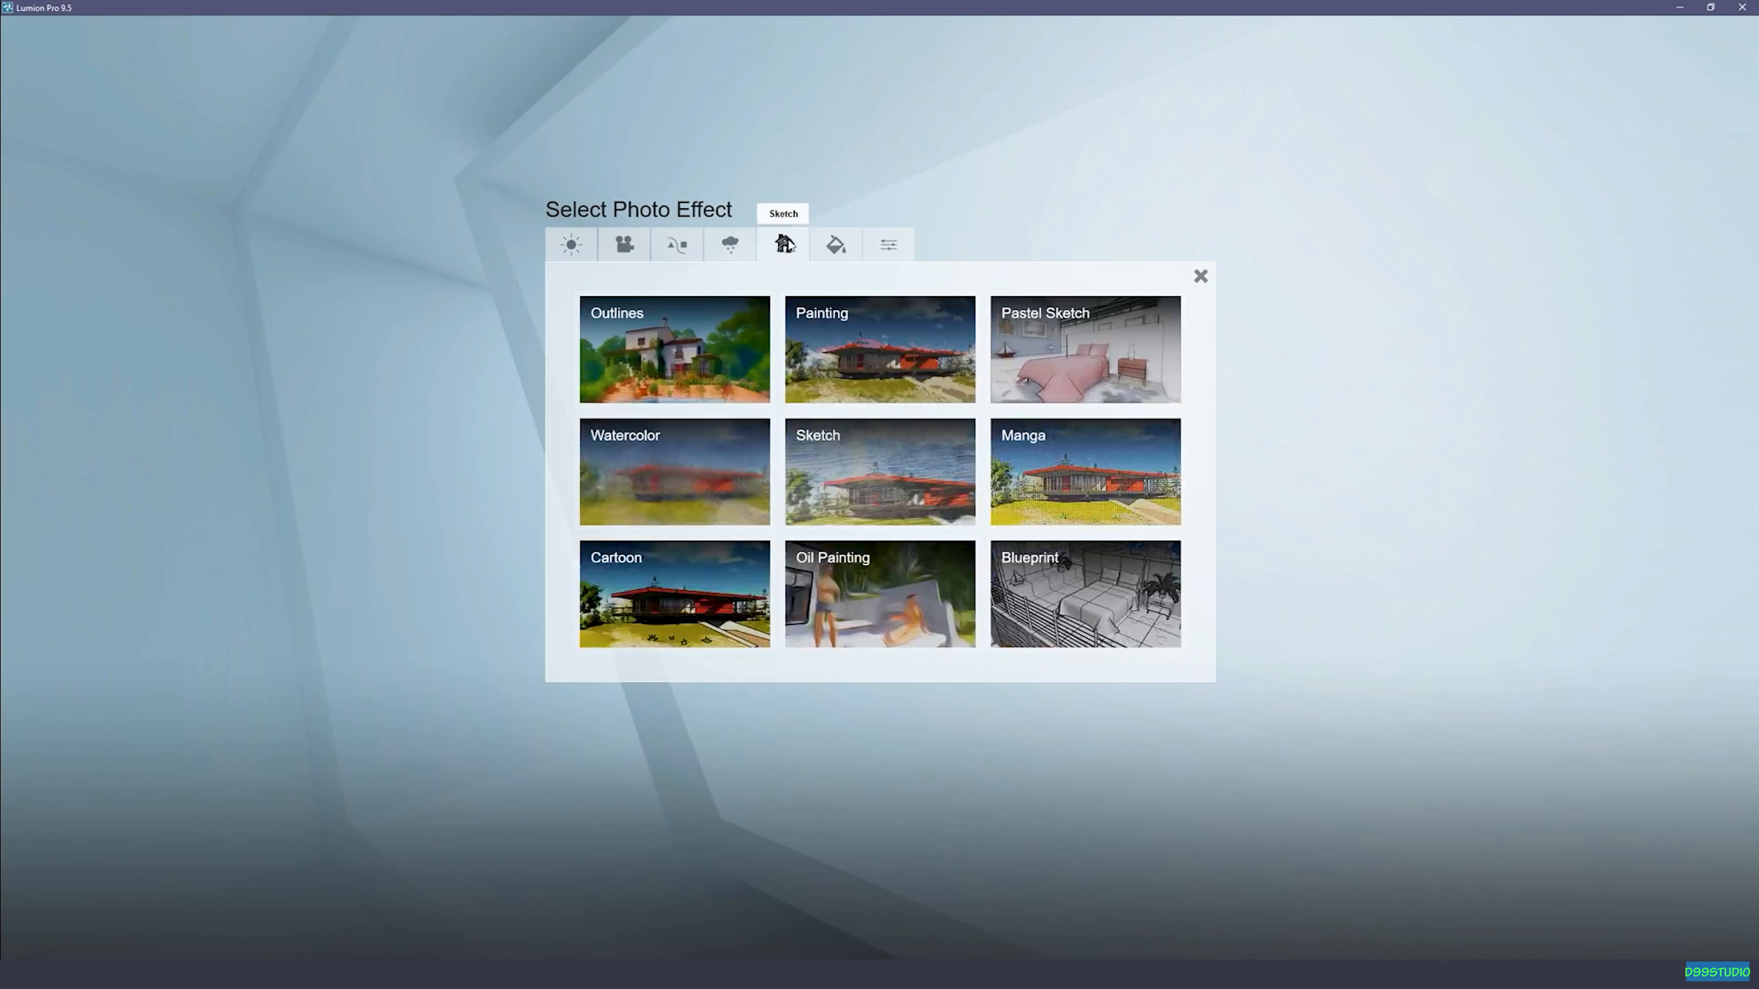
{"action": "left_click", "coordinate": [839, 251]}
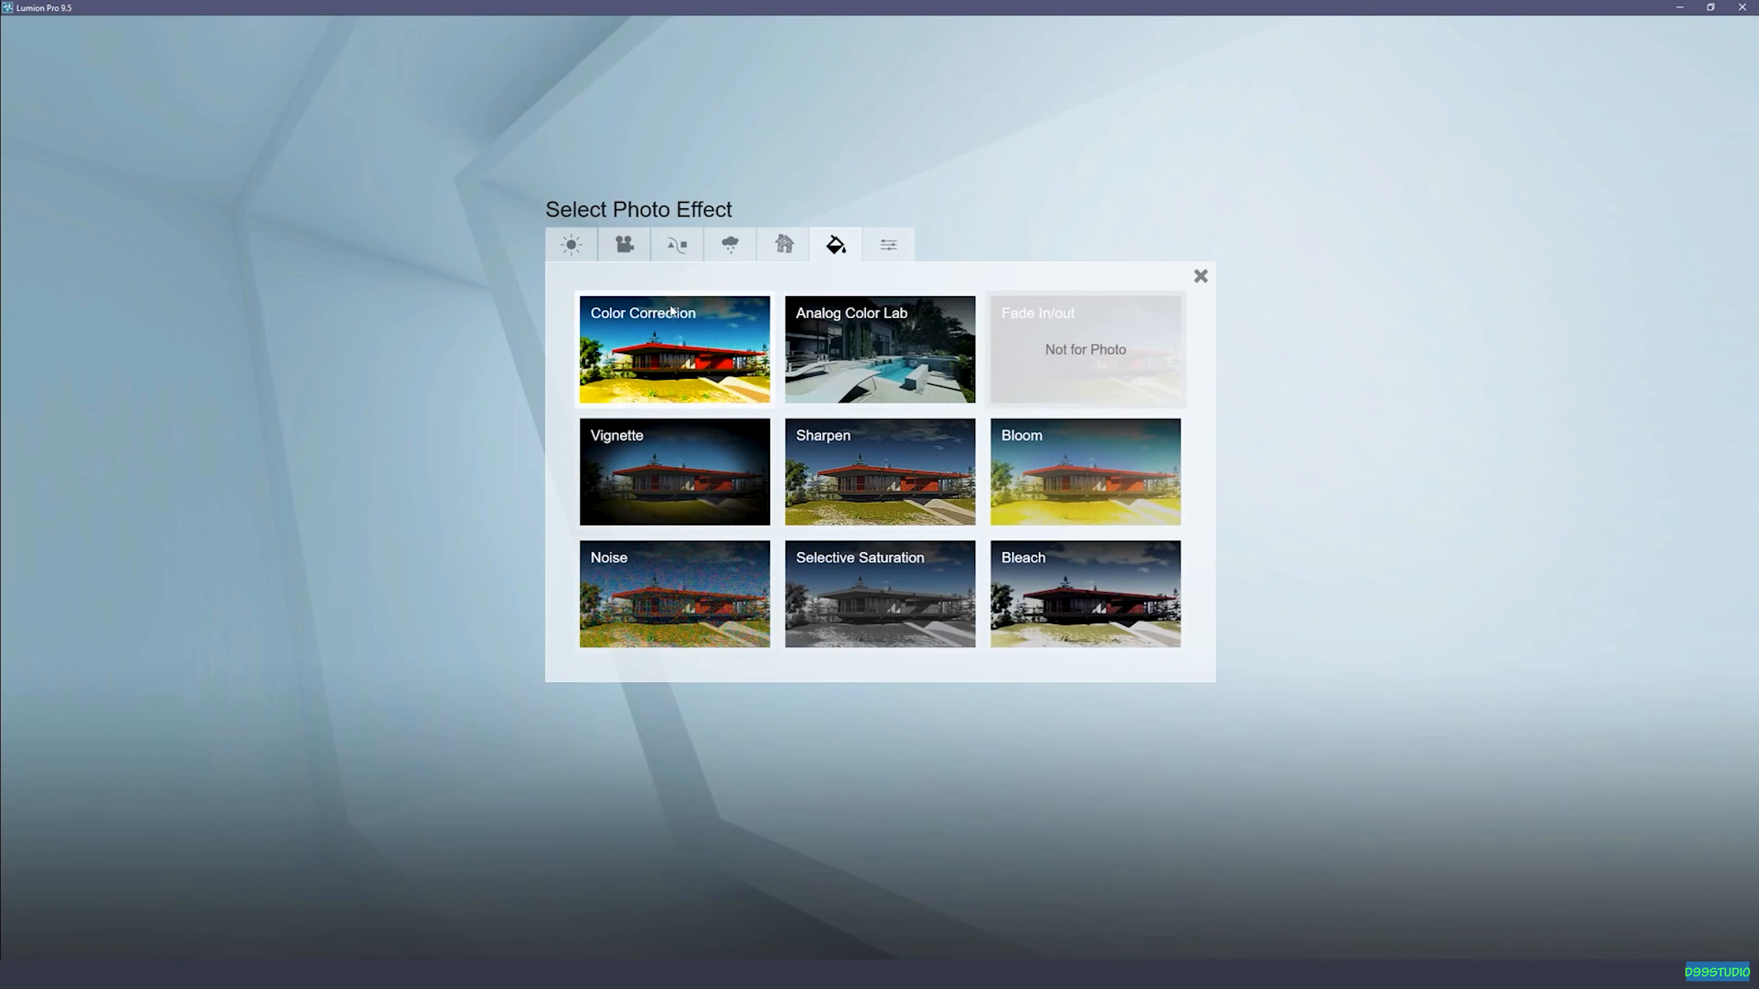
{"action": "left_click", "coordinate": [663, 322]}
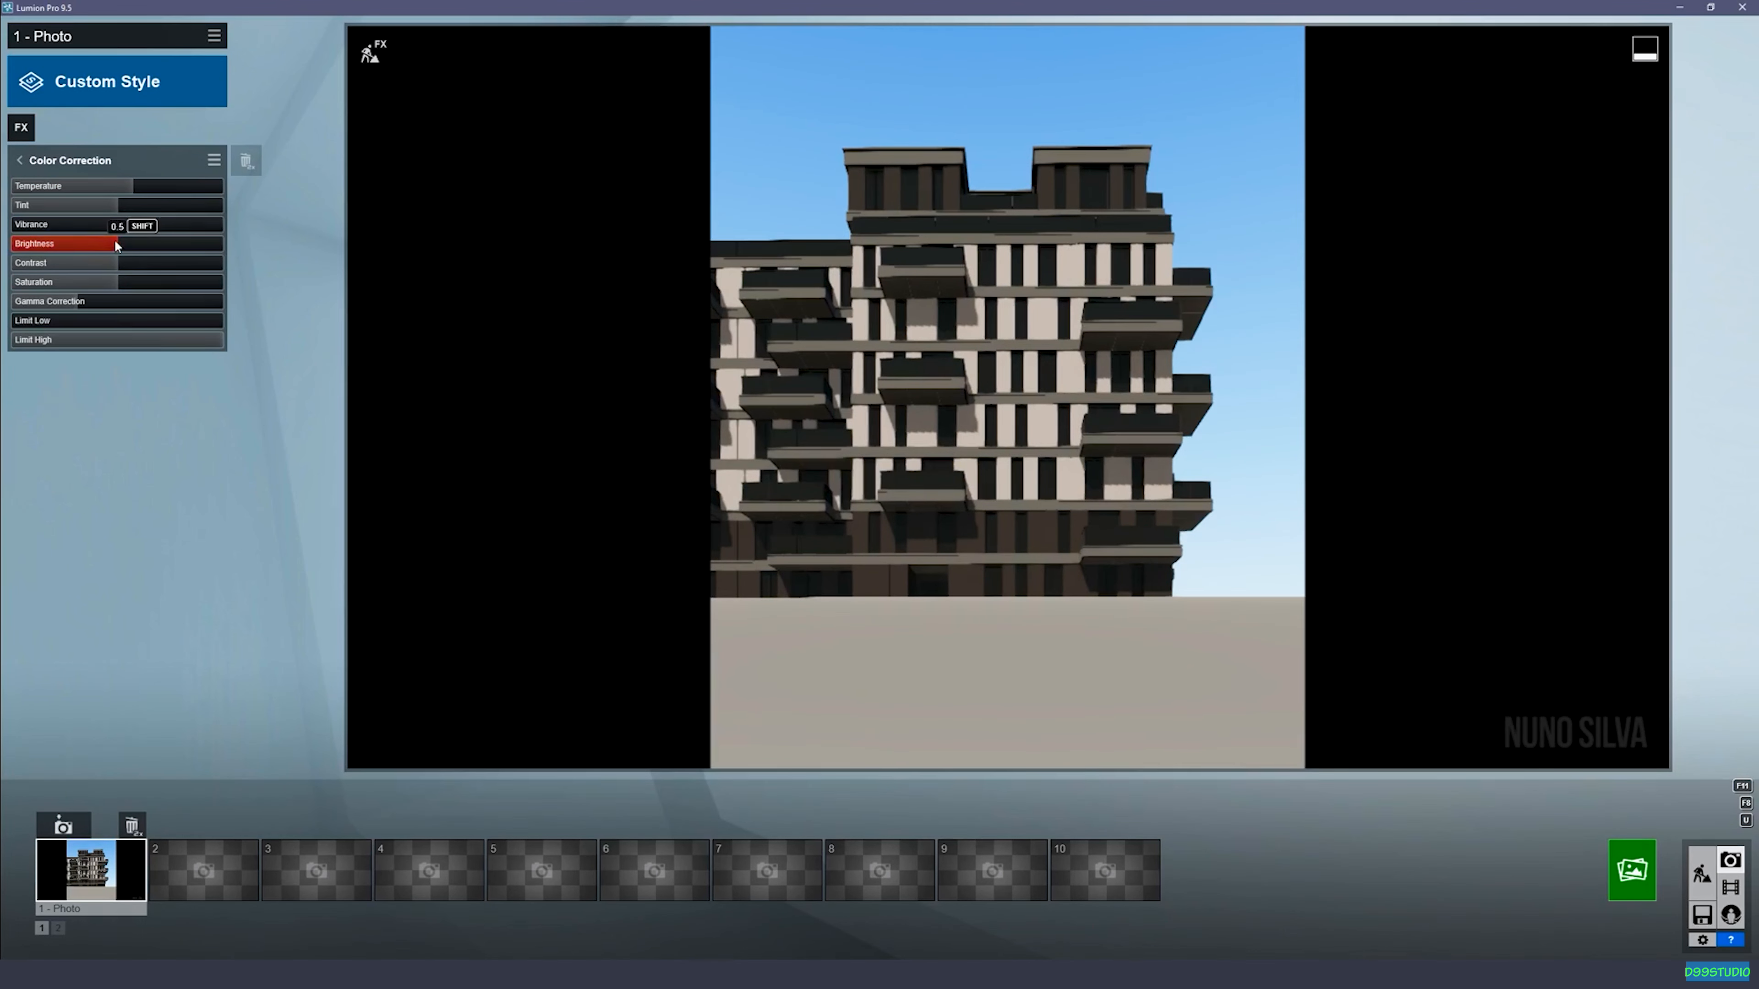
{"action": "left_click_drag", "start_coordinate": [104, 243], "coordinate": [131, 275]}
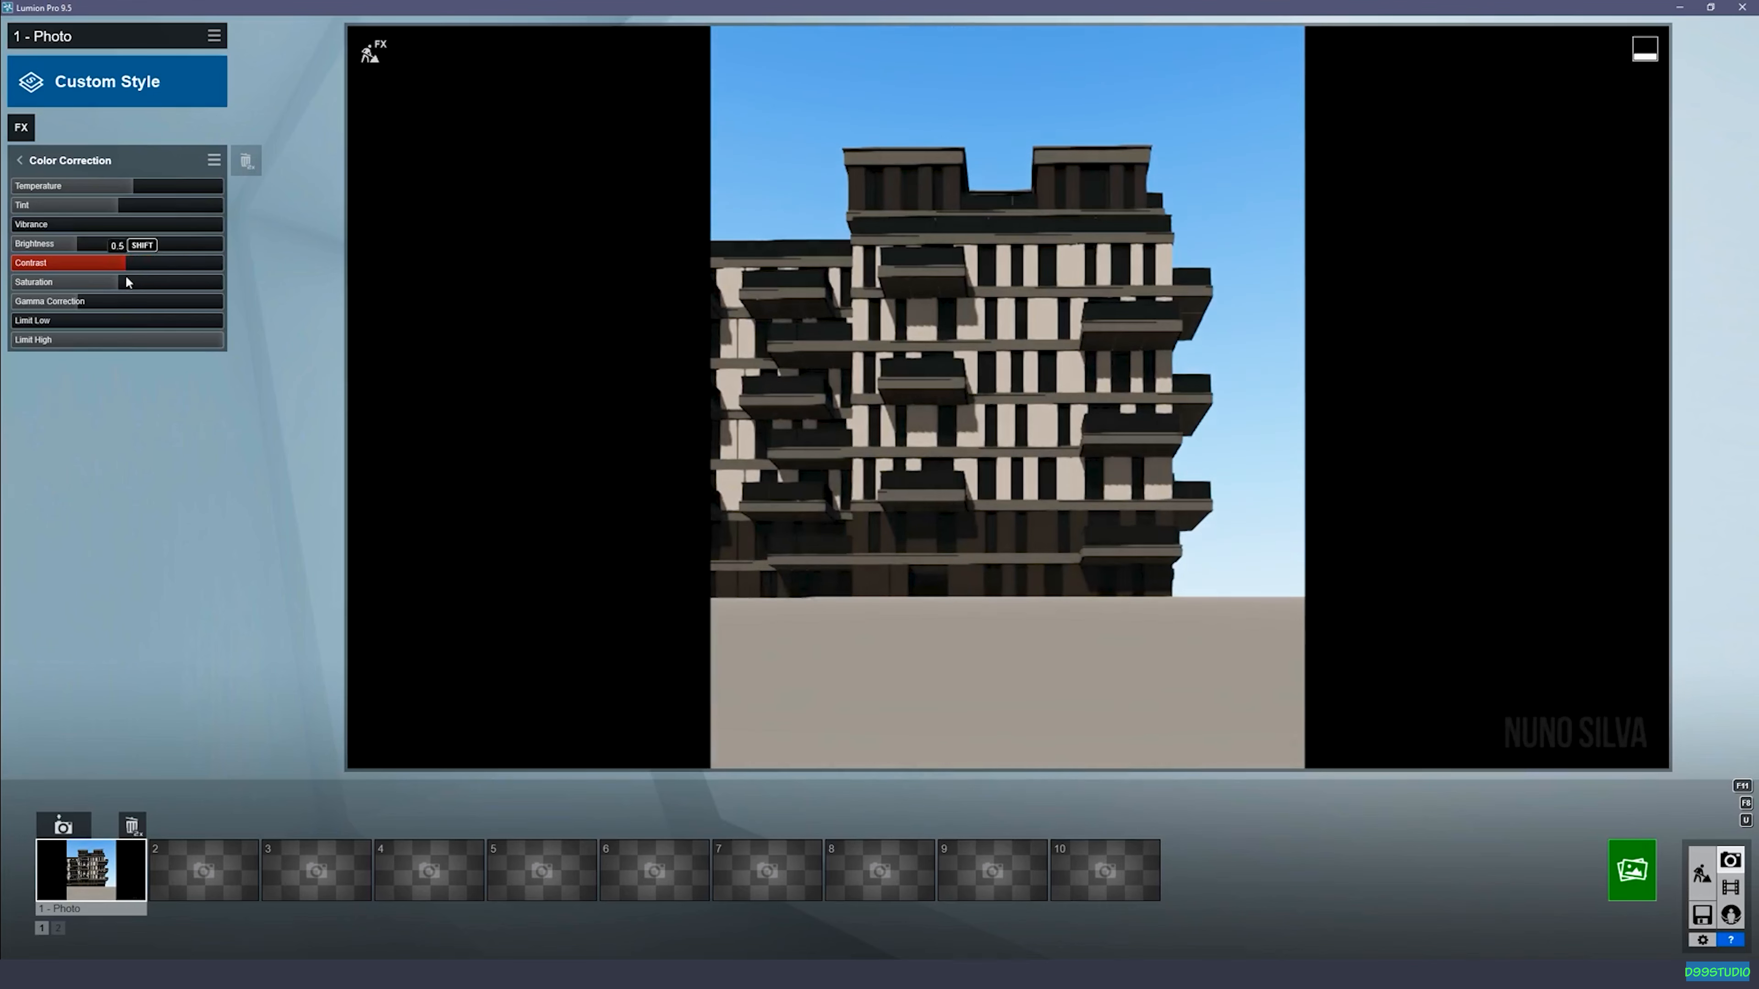
{"action": "left_click_drag", "start_coordinate": [32, 325], "coordinate": [45, 325]}
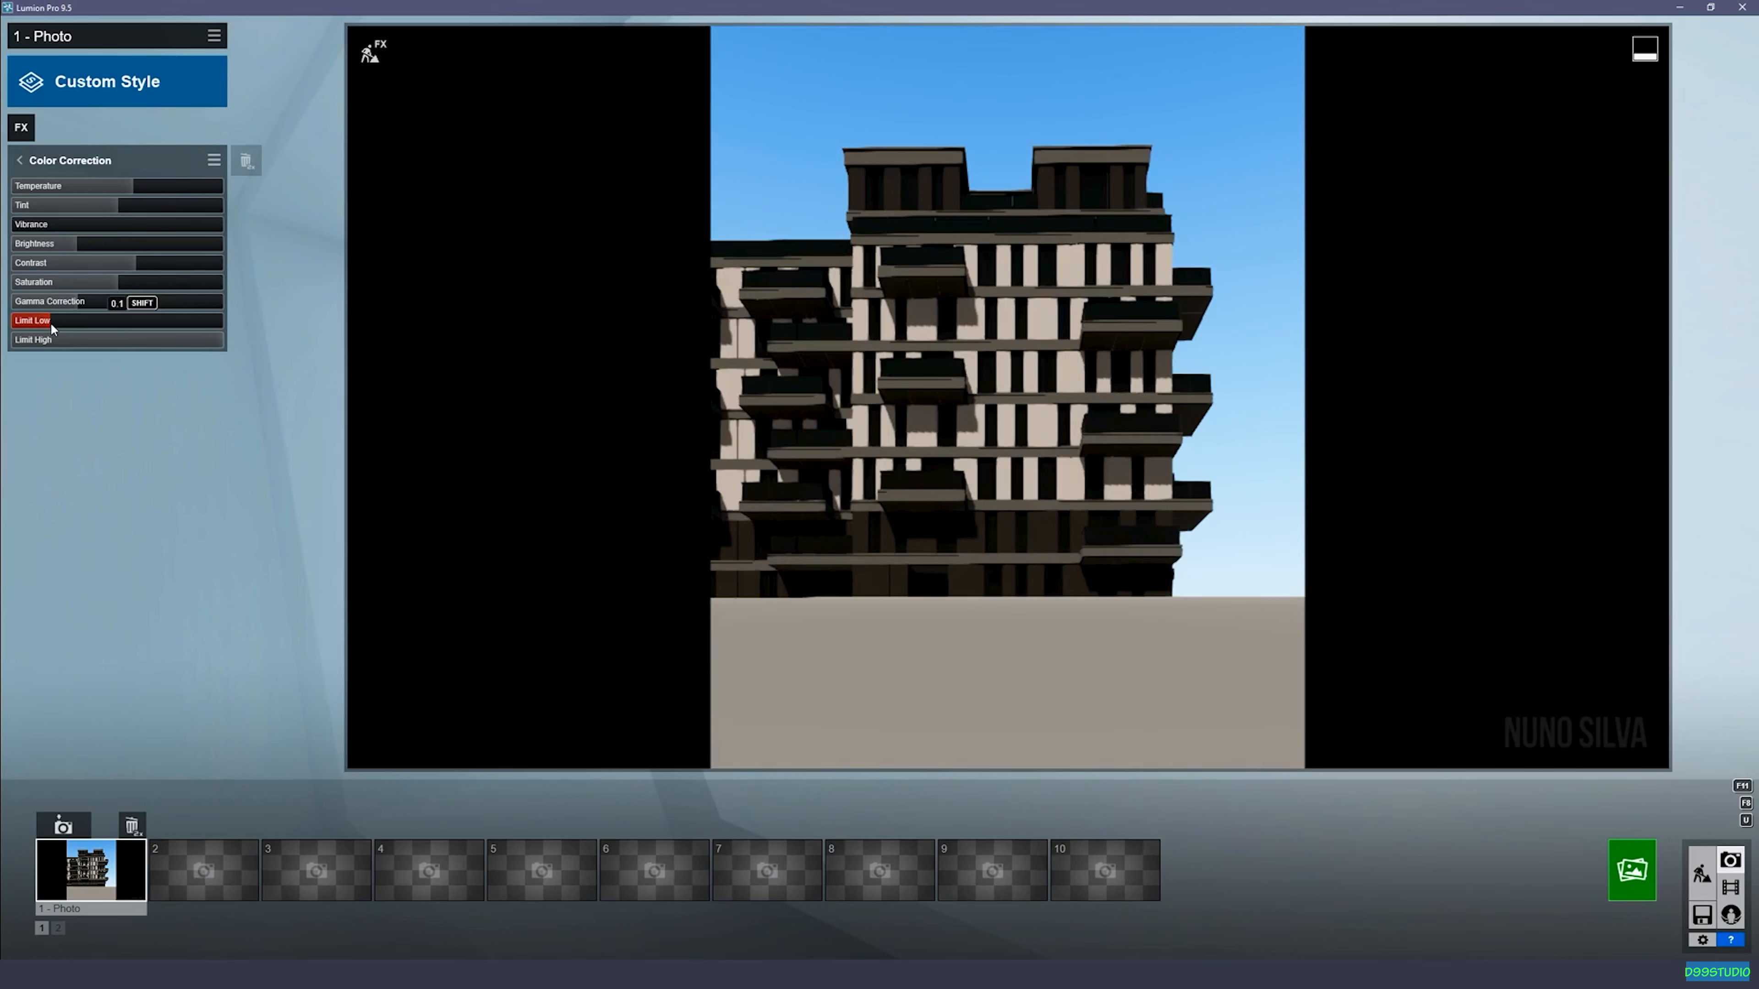
Step: Add the Sharpen effect with an intensity of about 0.5
{"action": "left_click", "coordinate": [21, 127]}
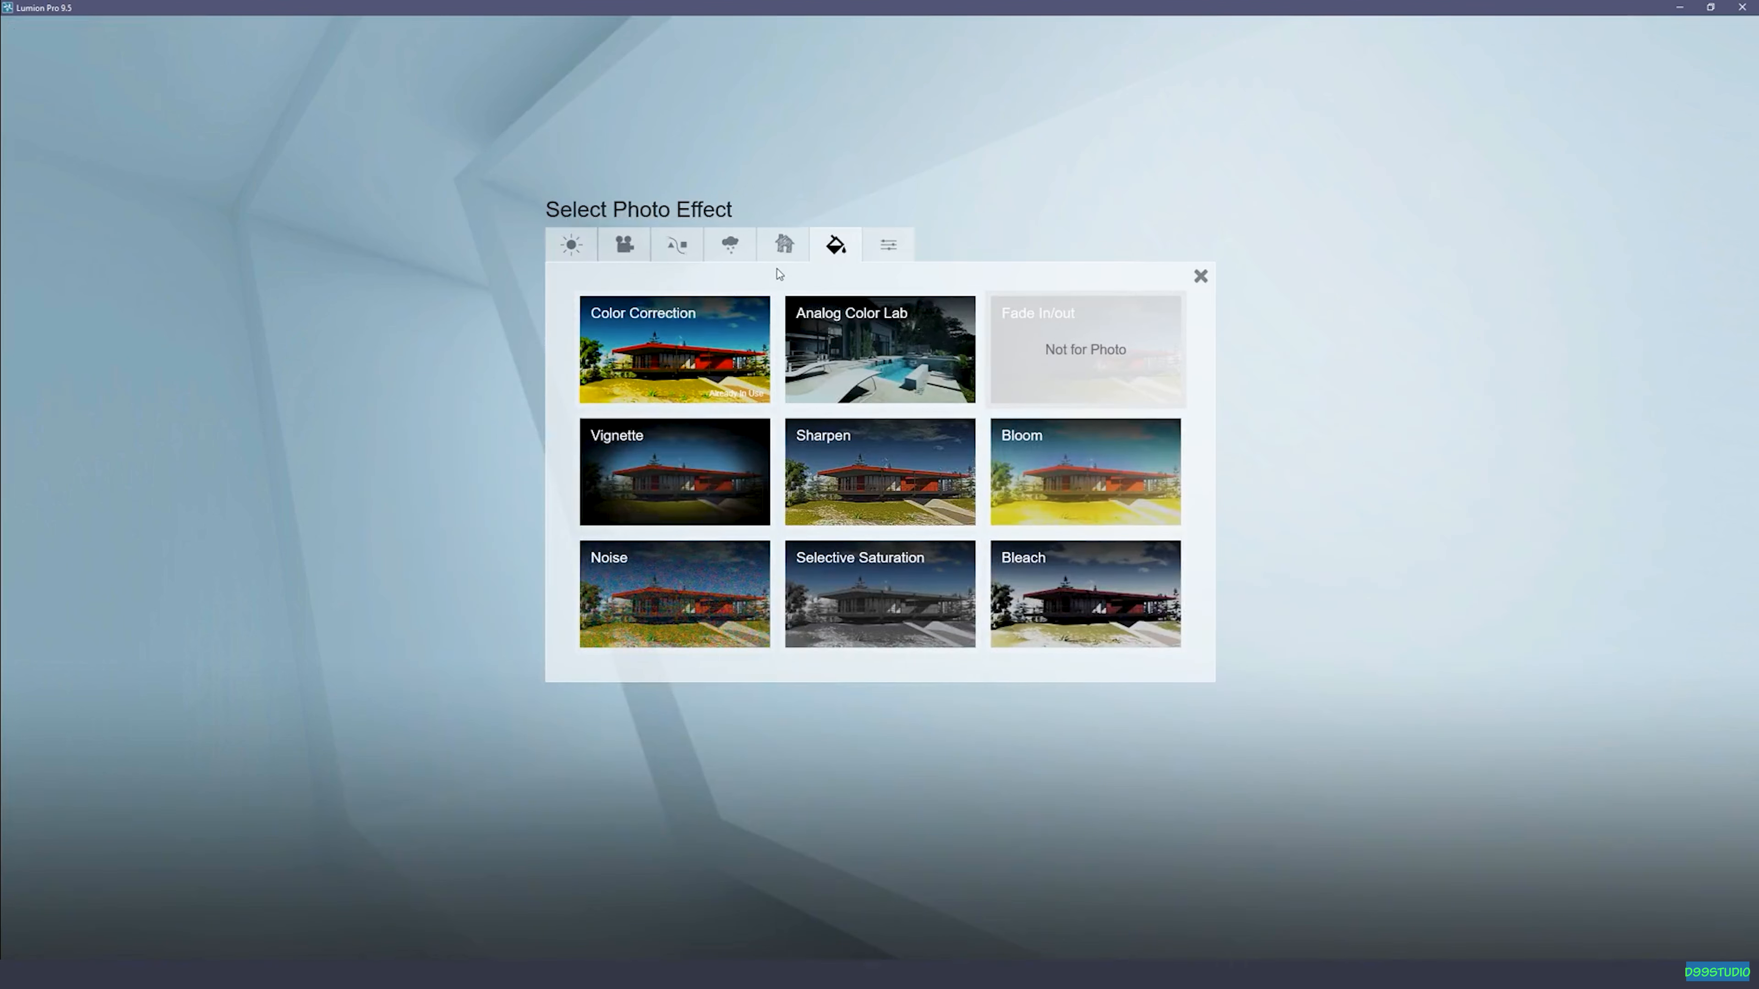
{"action": "left_click", "coordinate": [788, 456]}
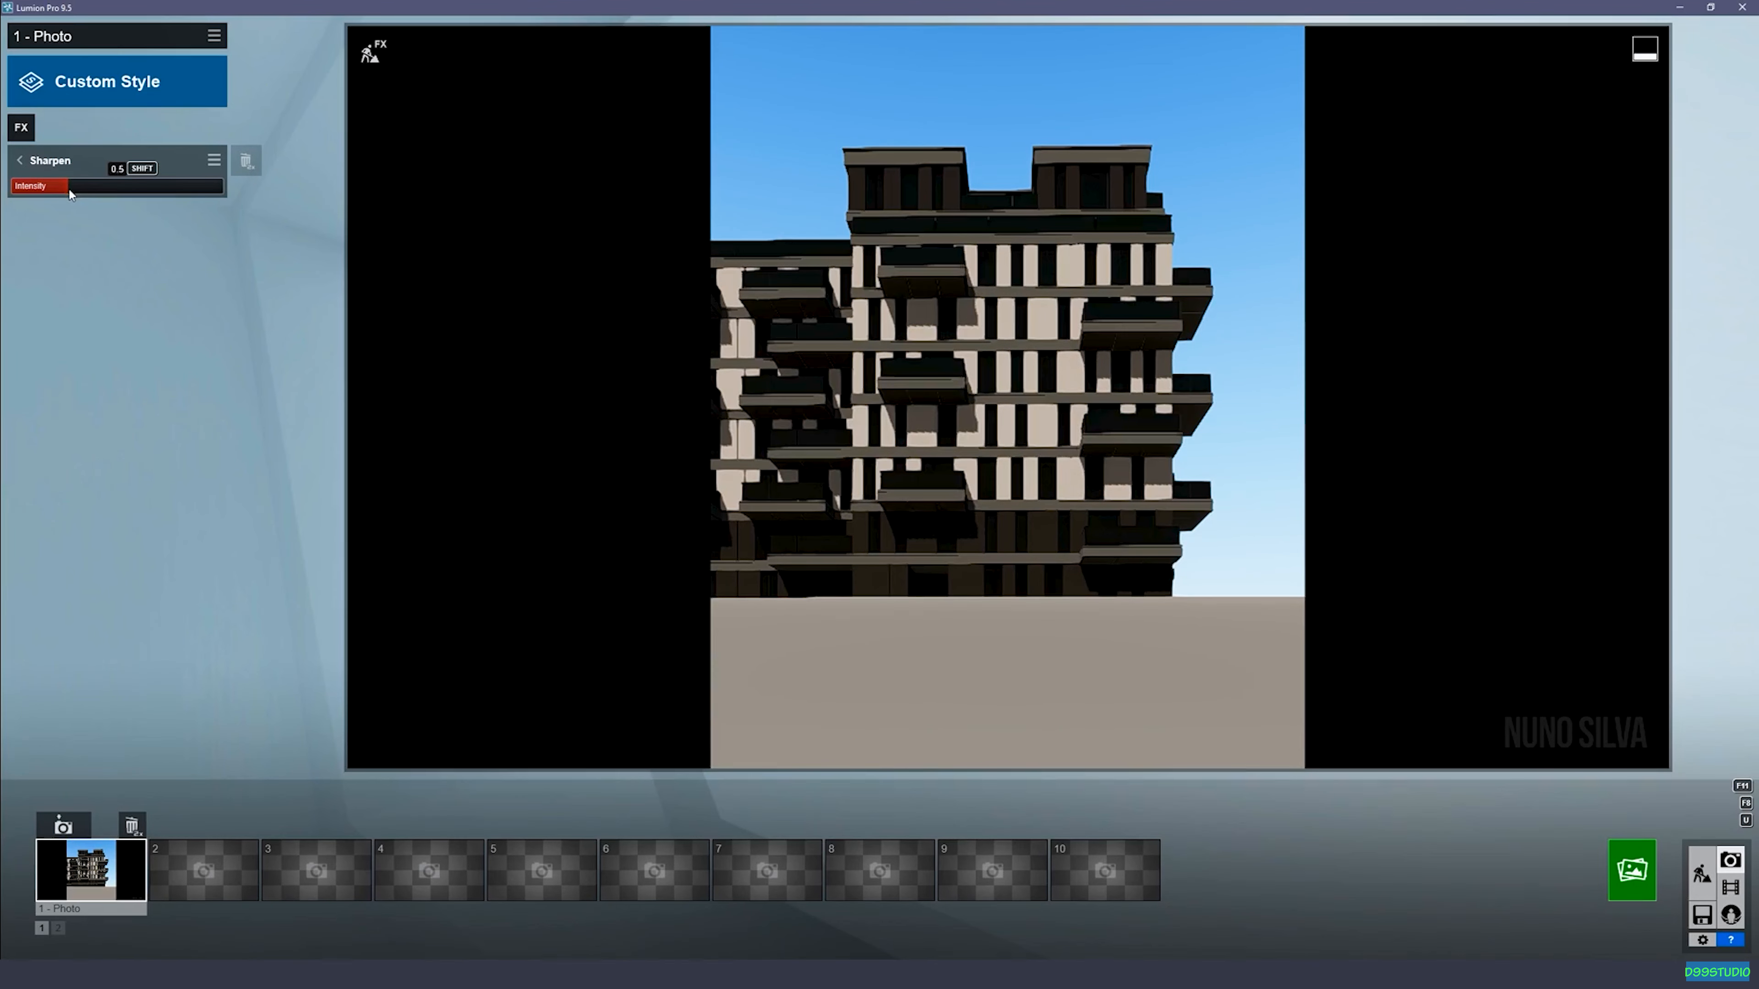
{"action": "mouse_move", "coordinate": [69, 187]}
{"action": "left_mouse_down"}
{"action": "mouse_move", "coordinate": [52, 189]}
{"action": "mouse_move", "coordinate": [423, 210]}
{"action": "mouse_move", "coordinate": [64, 187]}
{"action": "left_mouse_up"}
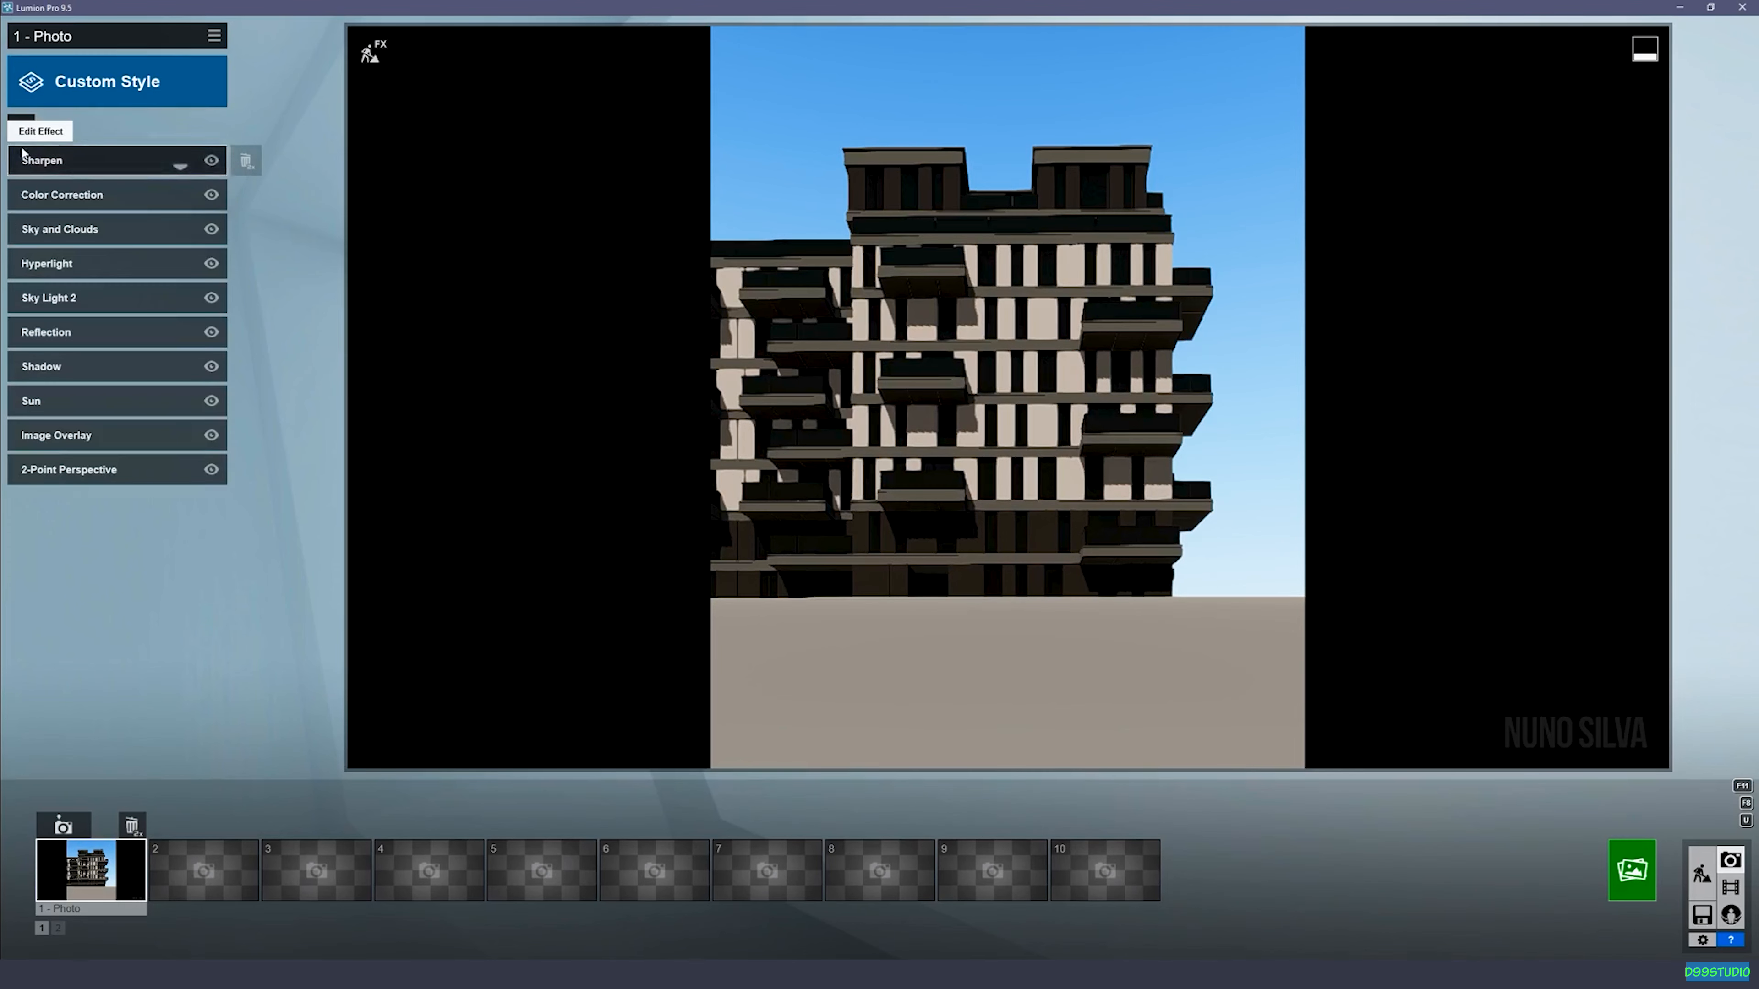
Step: Browse the photo effect categories, add the Exposure effect from the camera effects and return to the effects list
{"action": "left_click", "coordinate": [20, 127]}
{"action": "left_click", "coordinate": [890, 249]}
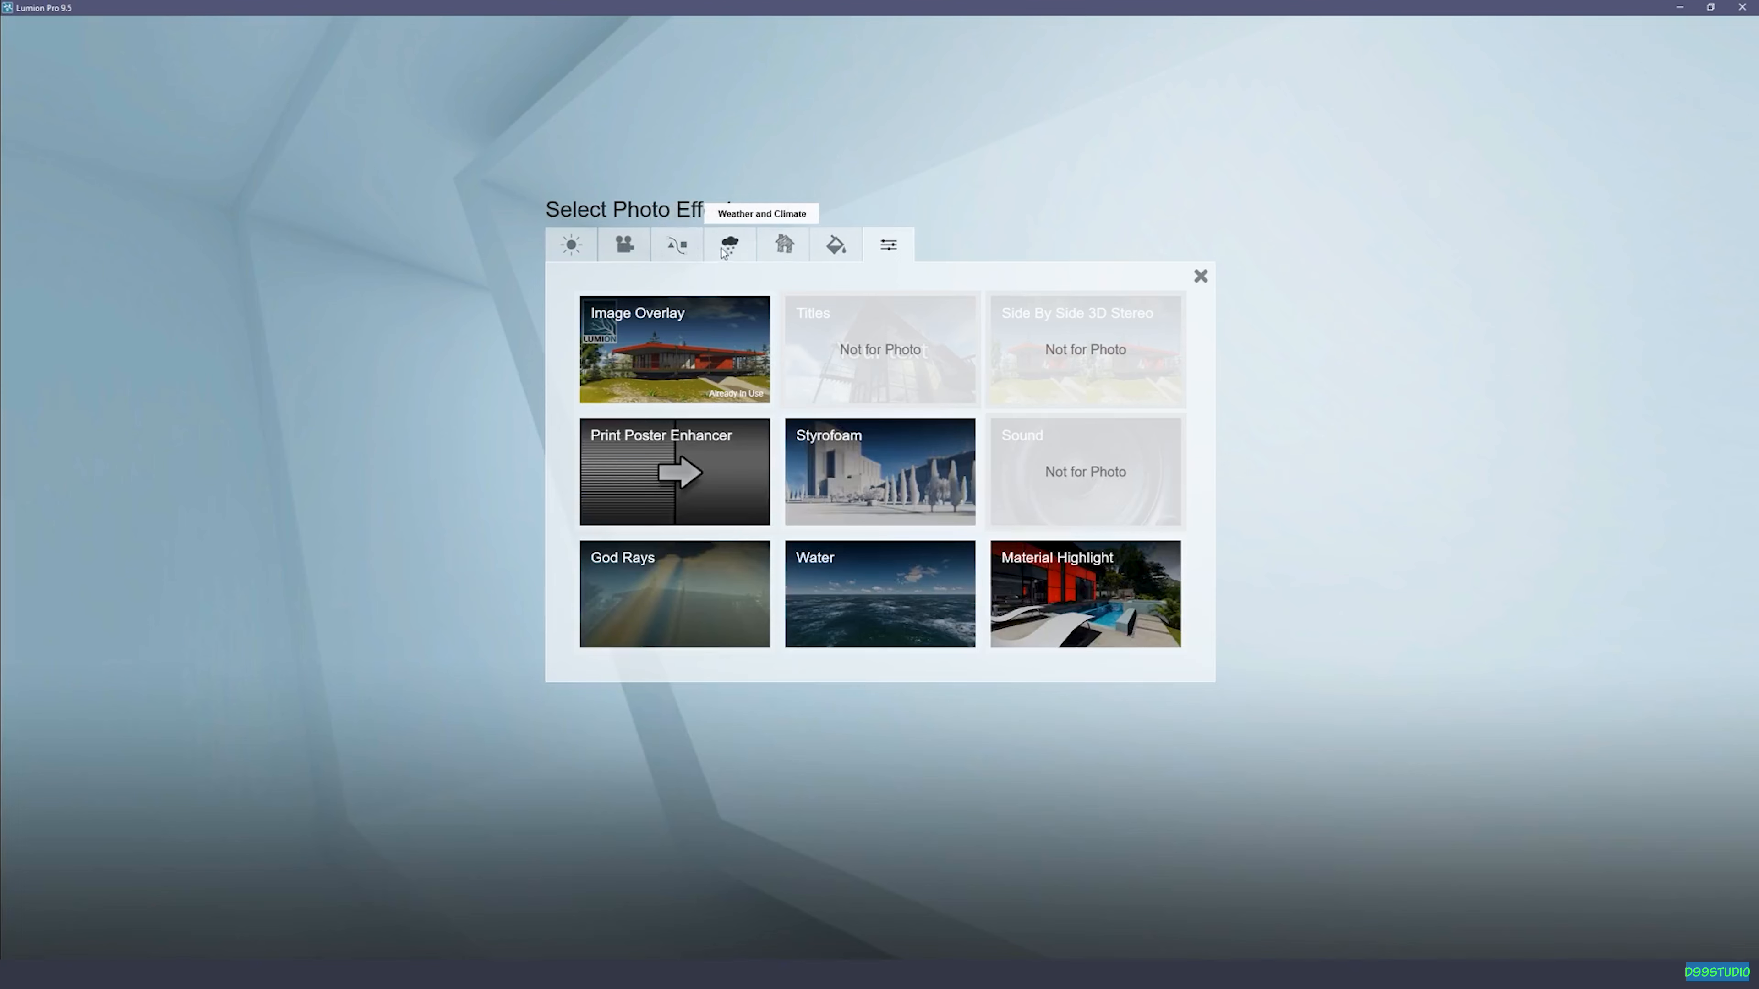
{"action": "left_click", "coordinate": [640, 251]}
{"action": "left_click", "coordinate": [863, 325]}
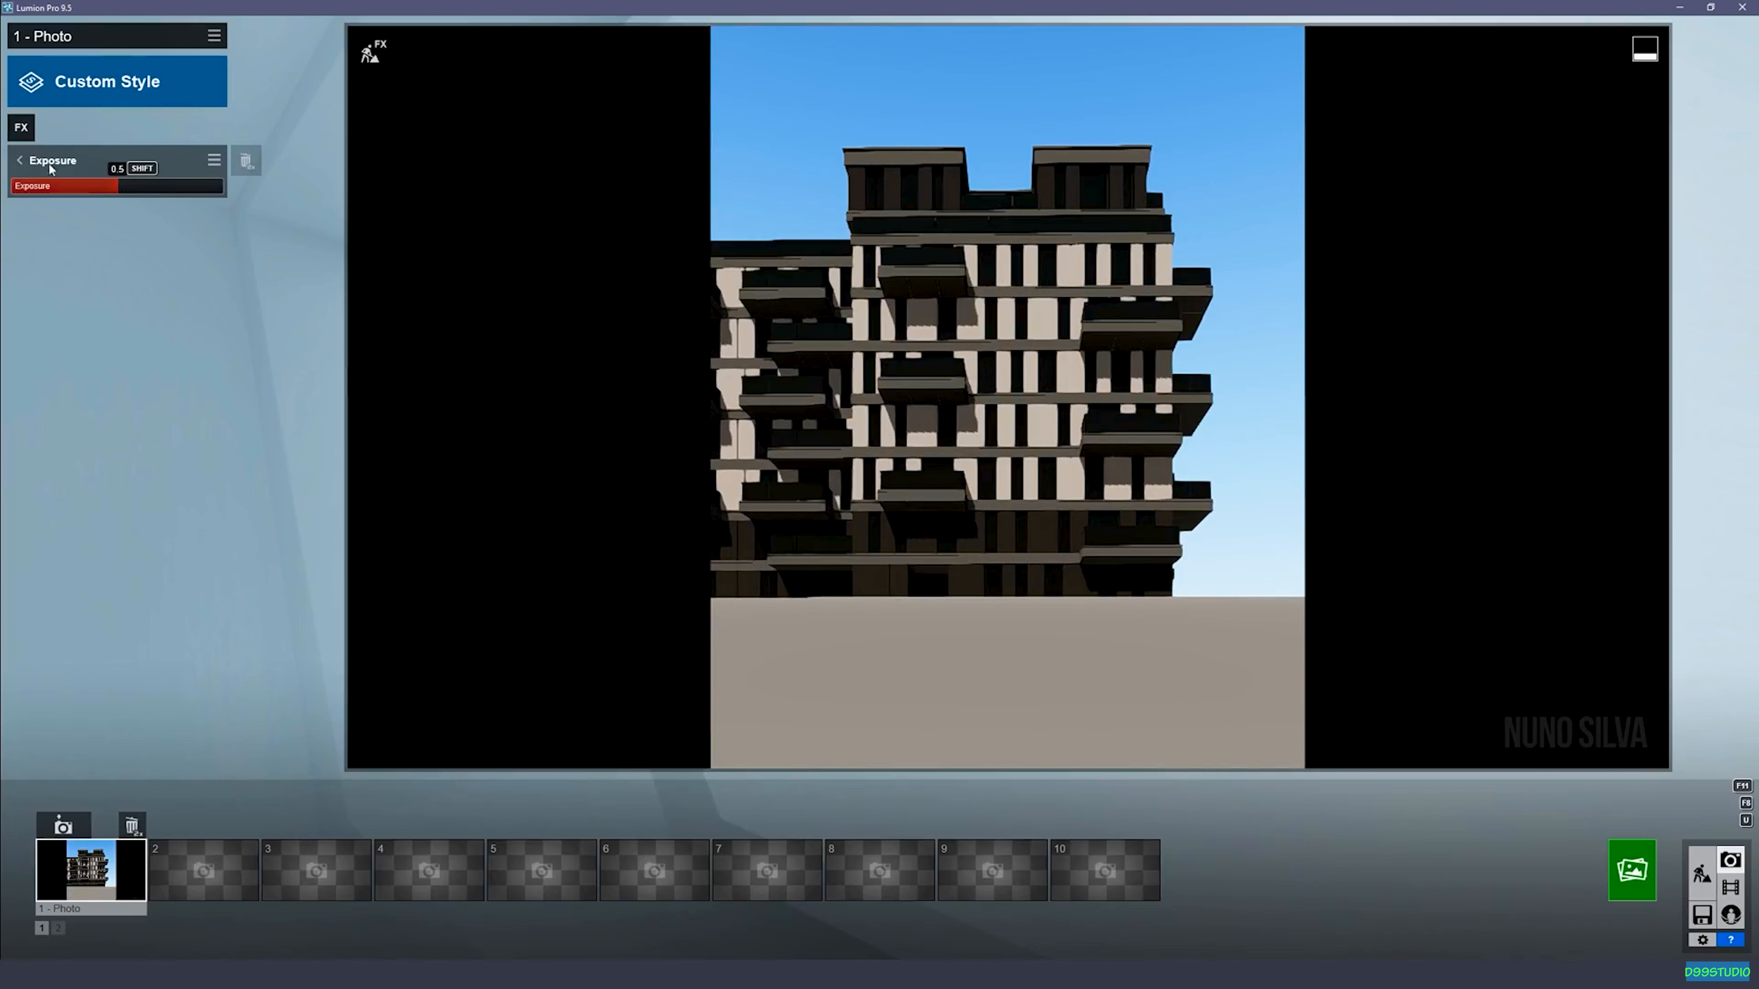
{"action": "left_click", "coordinate": [21, 160]}
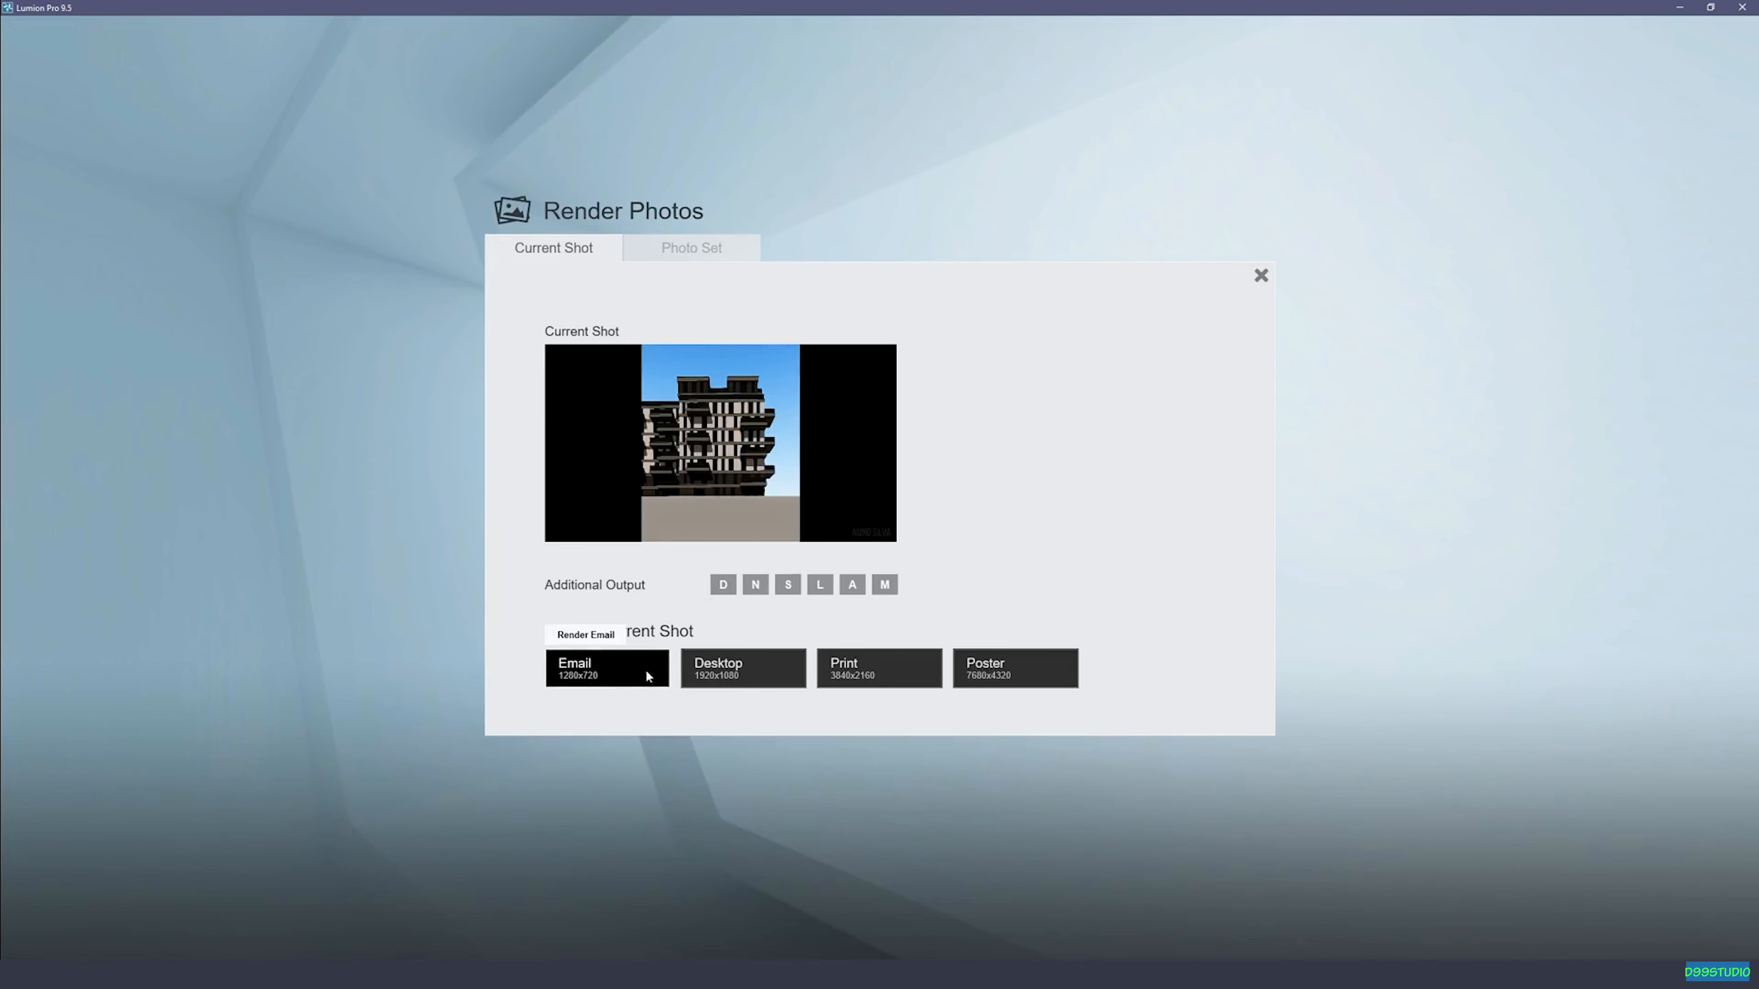
Step: Render the current shot at Desktop size 1920x1080 as JPG file 02 and close the finished render
{"action": "left_click", "coordinate": [719, 669]}
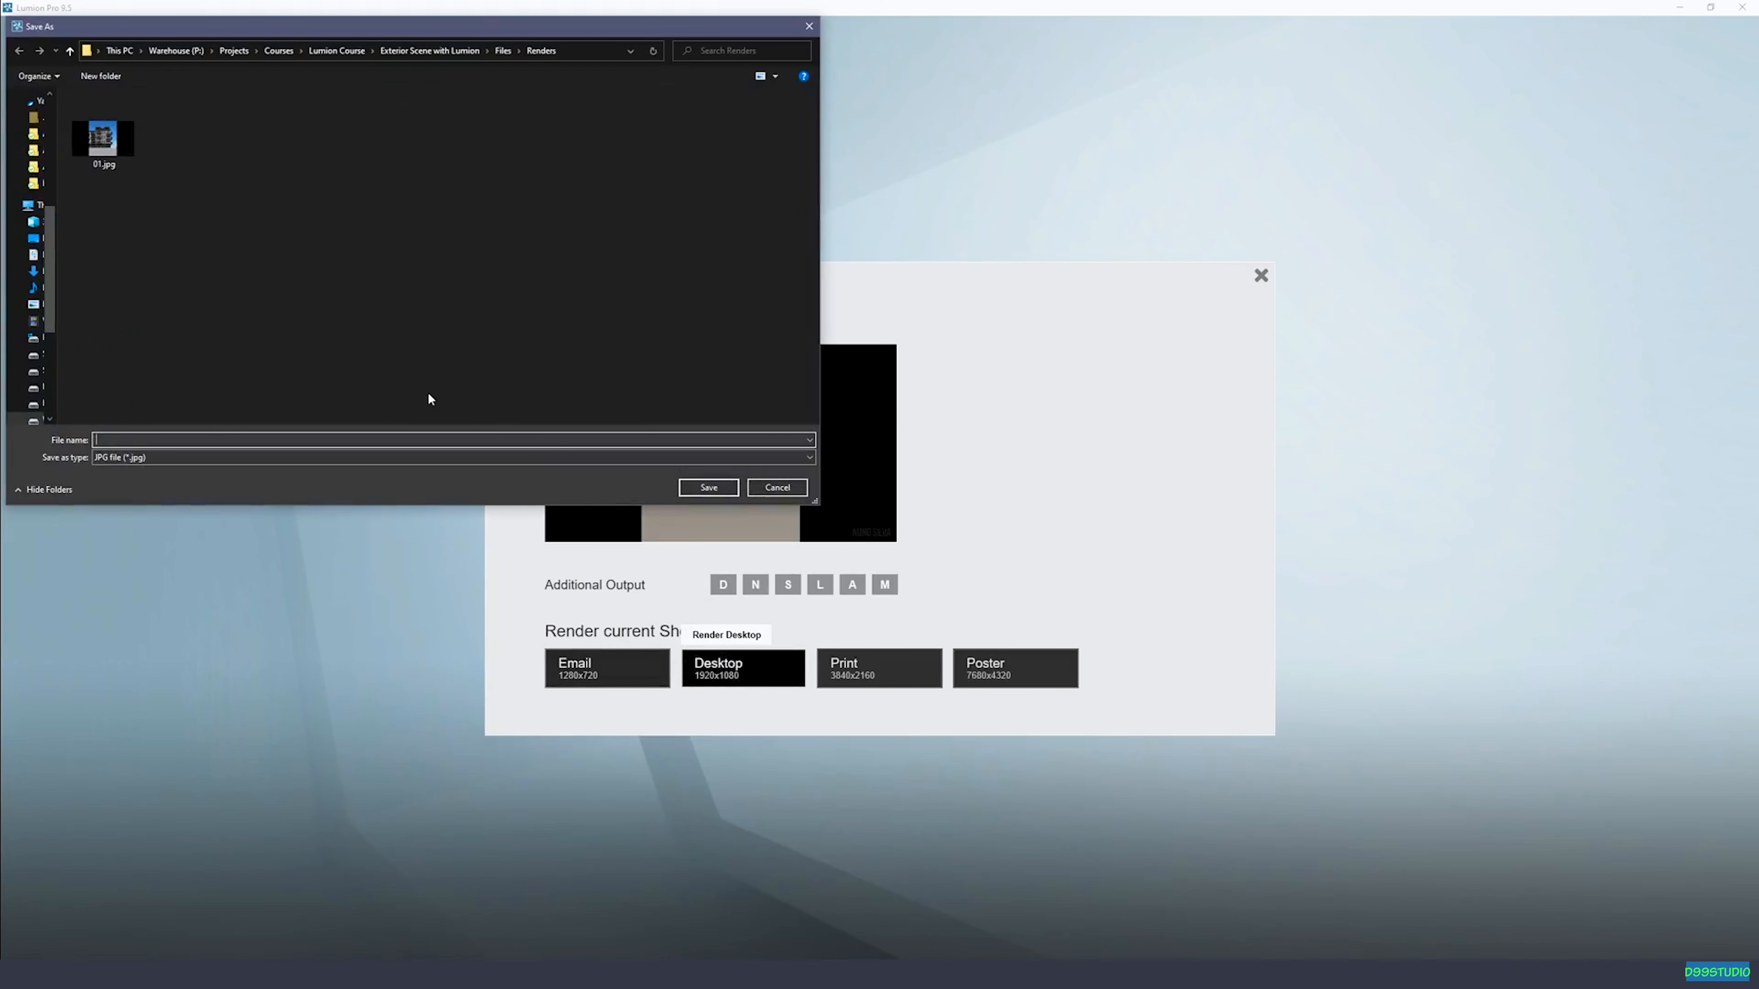
{"action": "type", "text": "02"}
{"action": "key", "text": "Return"}
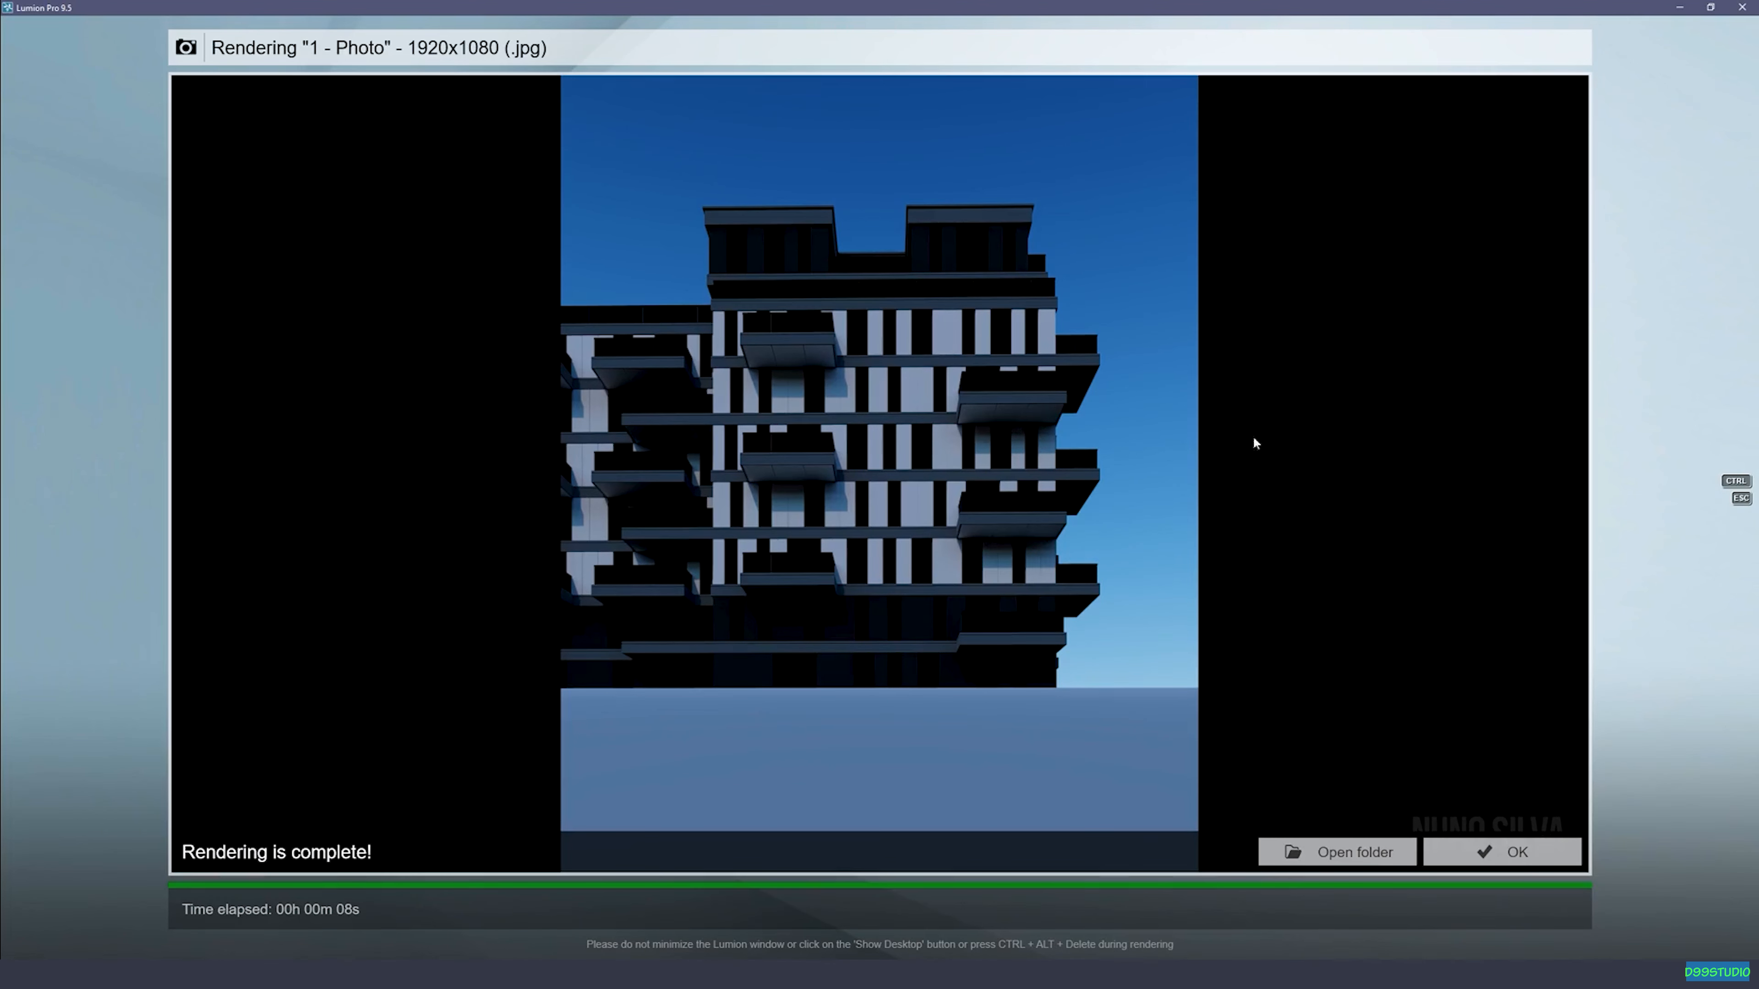
{"action": "left_click", "coordinate": [1516, 851]}
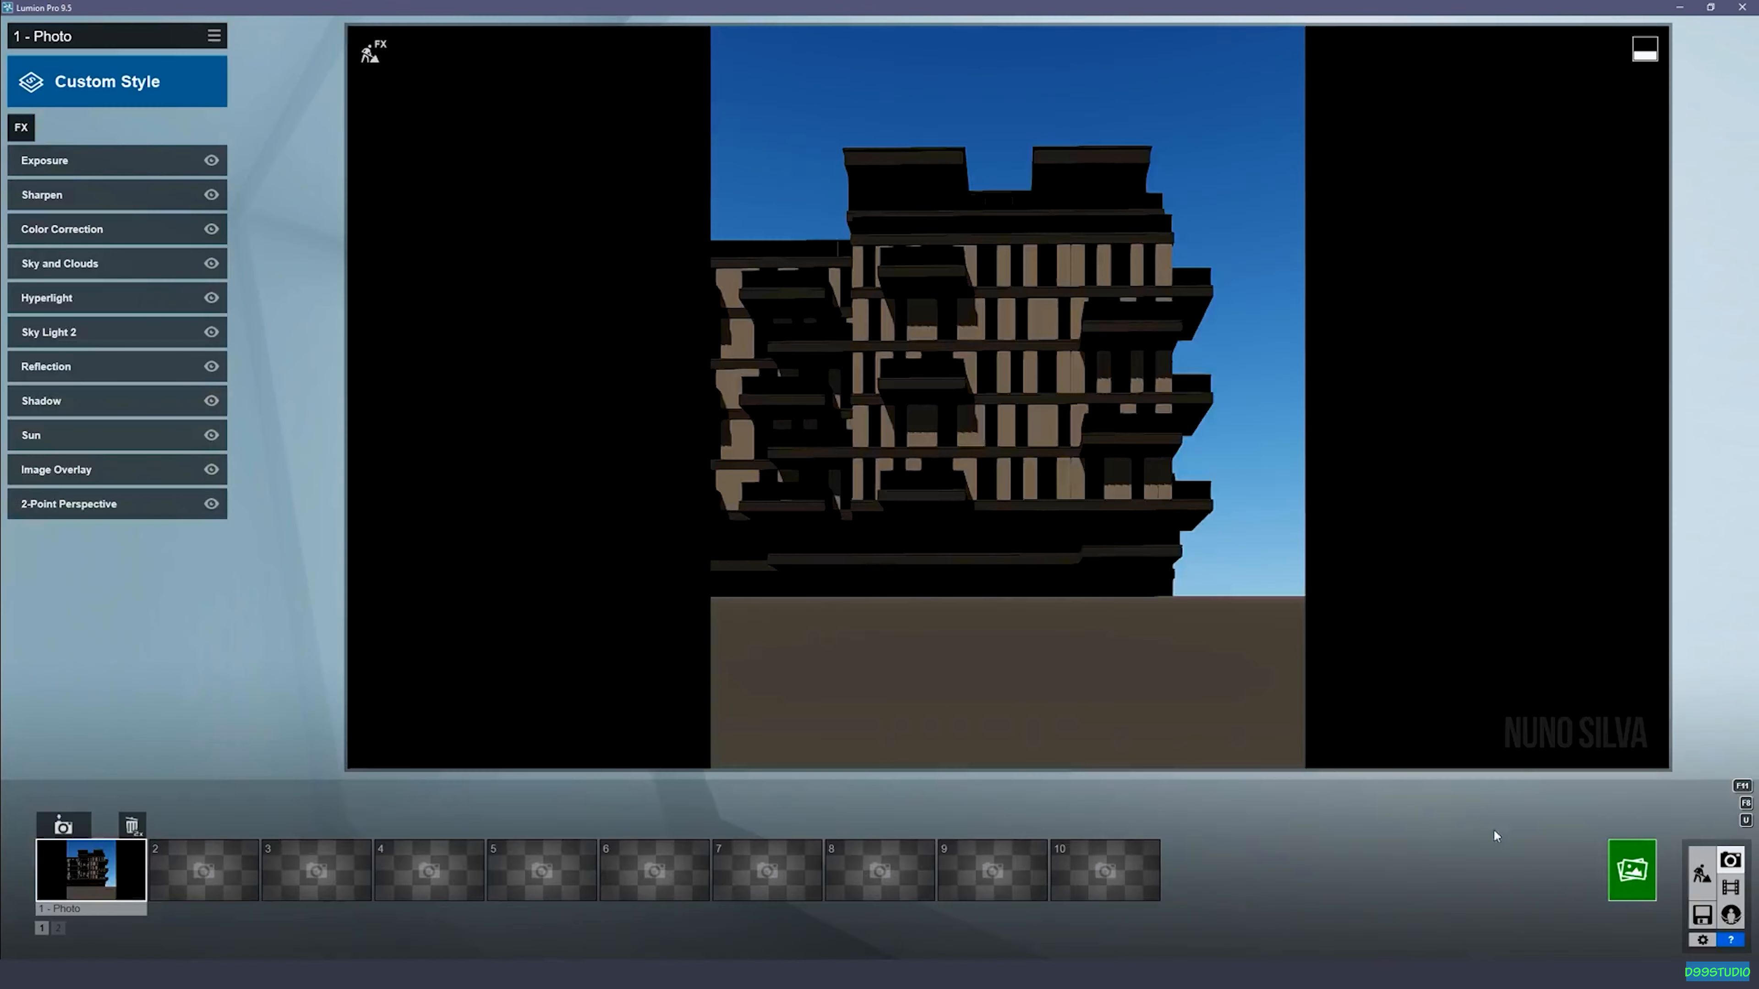
Step: Raise the Sun effect's brightness slightly and render the current shot at Desktop size 1920x1080 as JPG file 03
{"action": "left_click", "coordinate": [114, 434]}
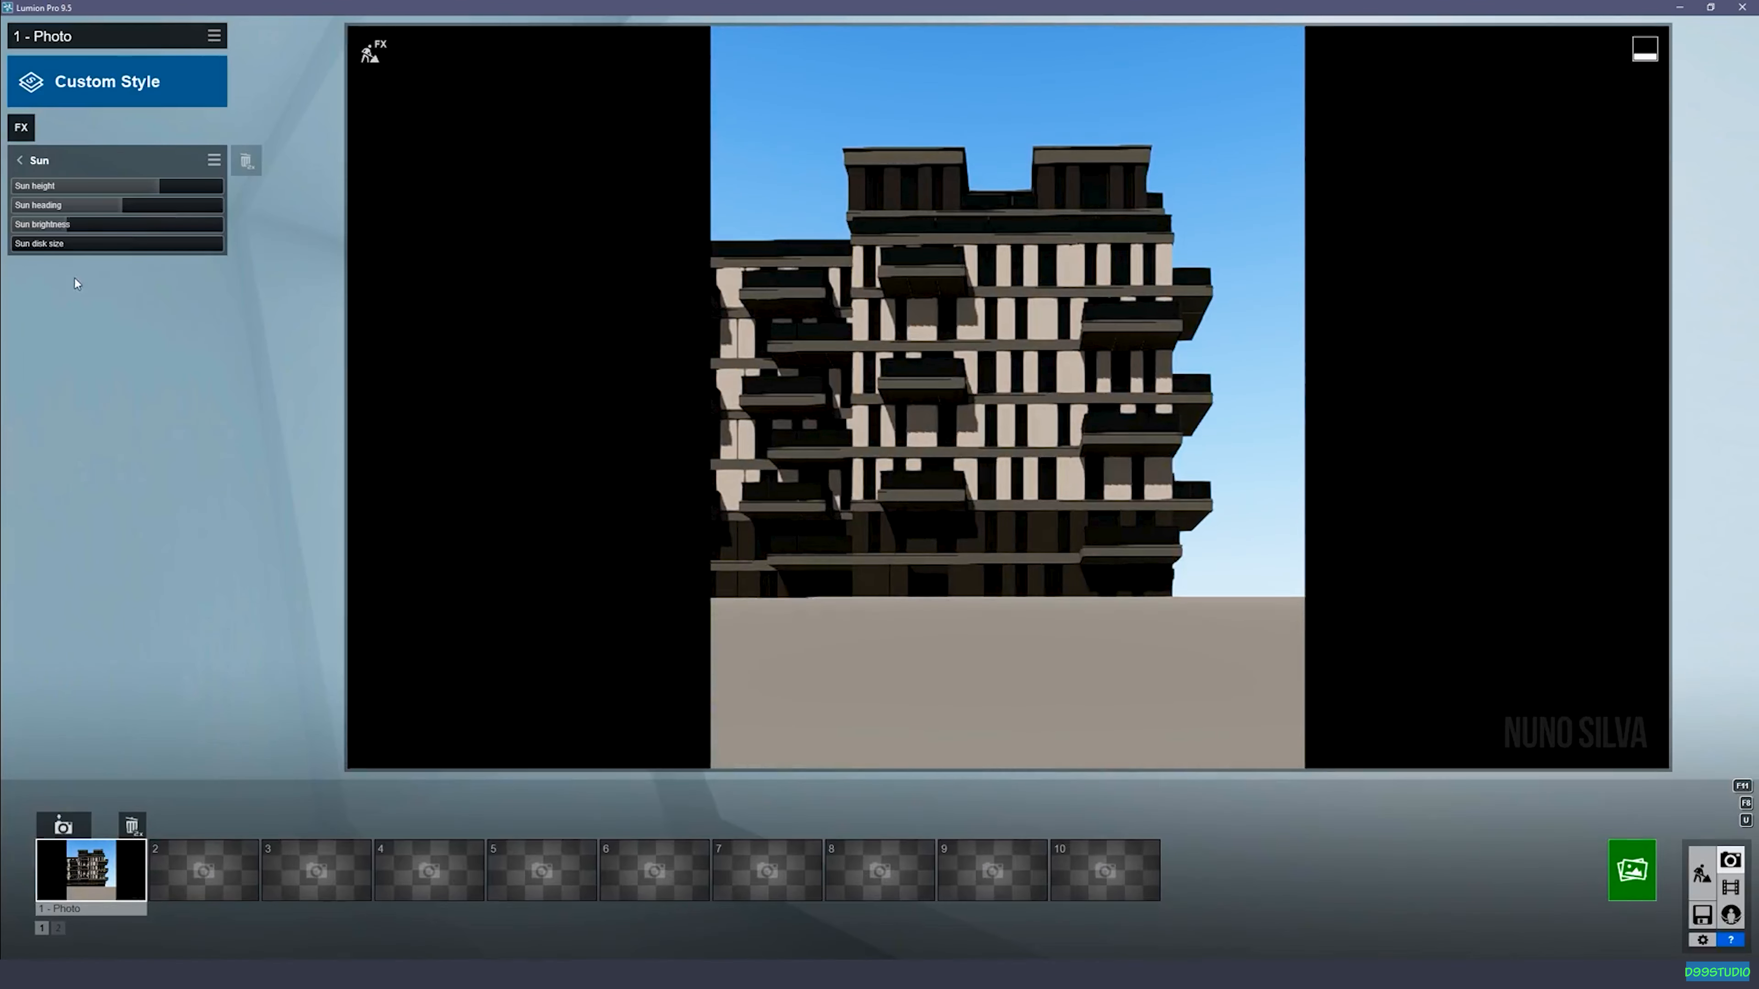
{"action": "left_click_drag", "start_coordinate": [74, 230], "coordinate": [97, 230]}
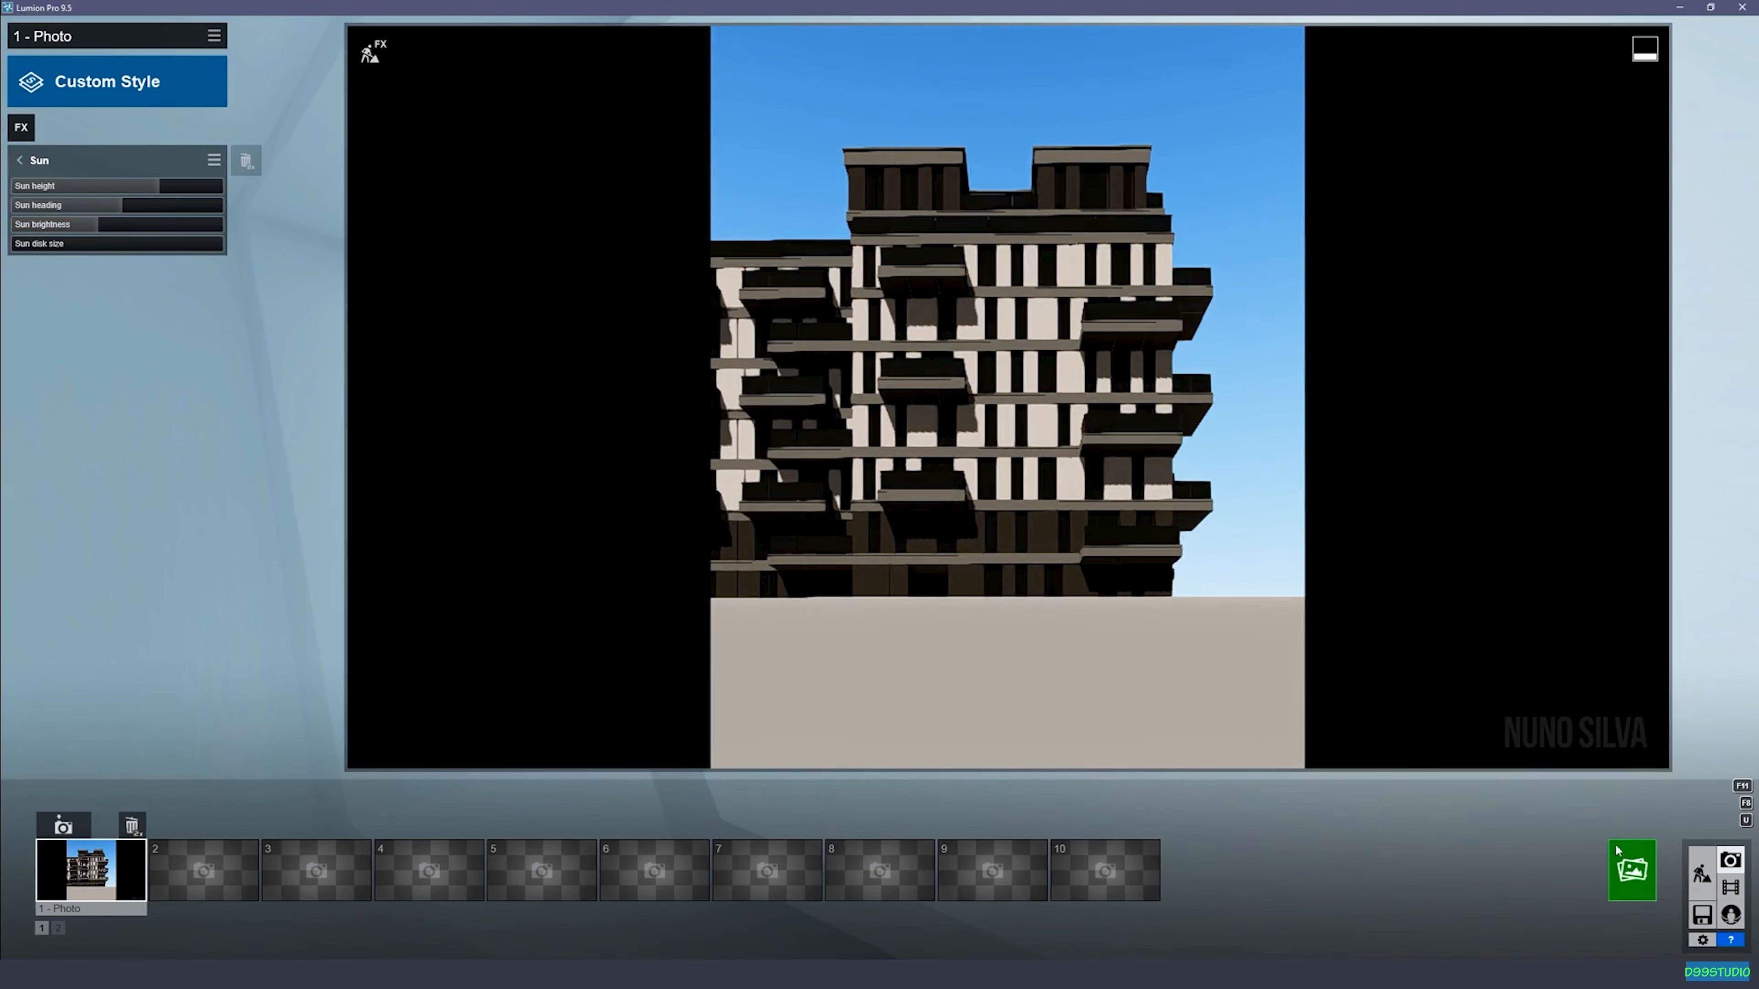
{"action": "left_click", "coordinate": [1638, 859]}
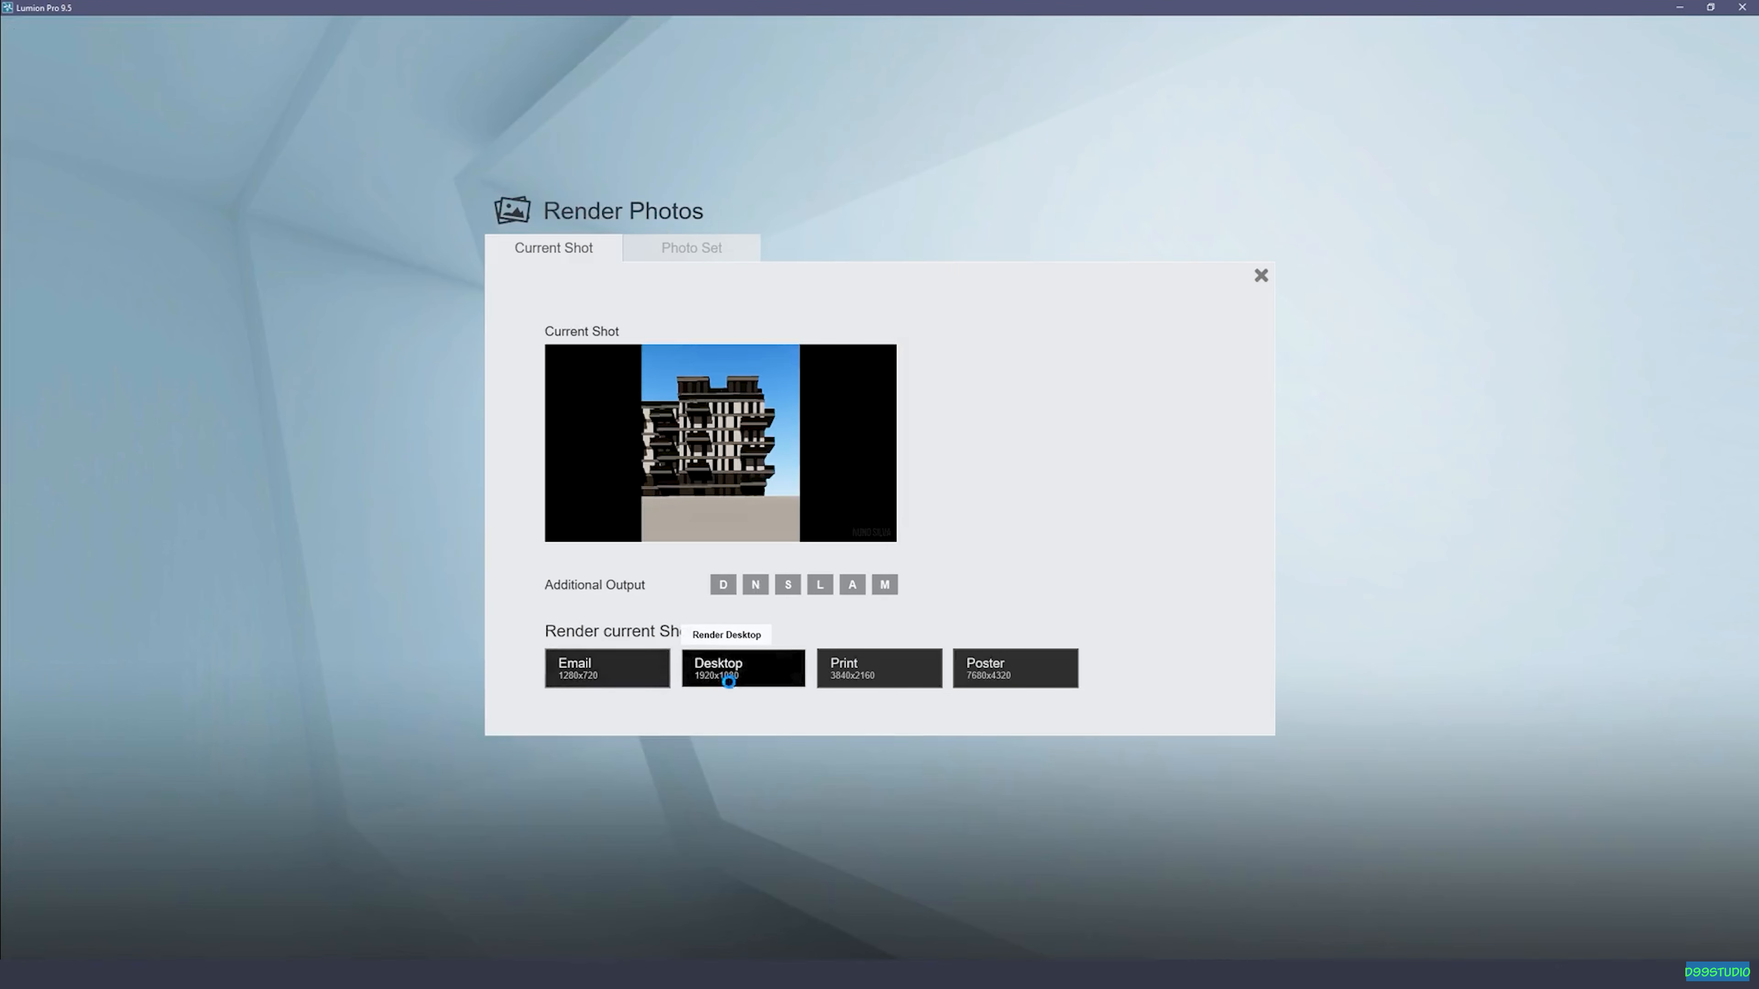
{"action": "left_click", "coordinate": [736, 677]}
{"action": "type", "text": "03"}
{"action": "key", "text": "Return"}
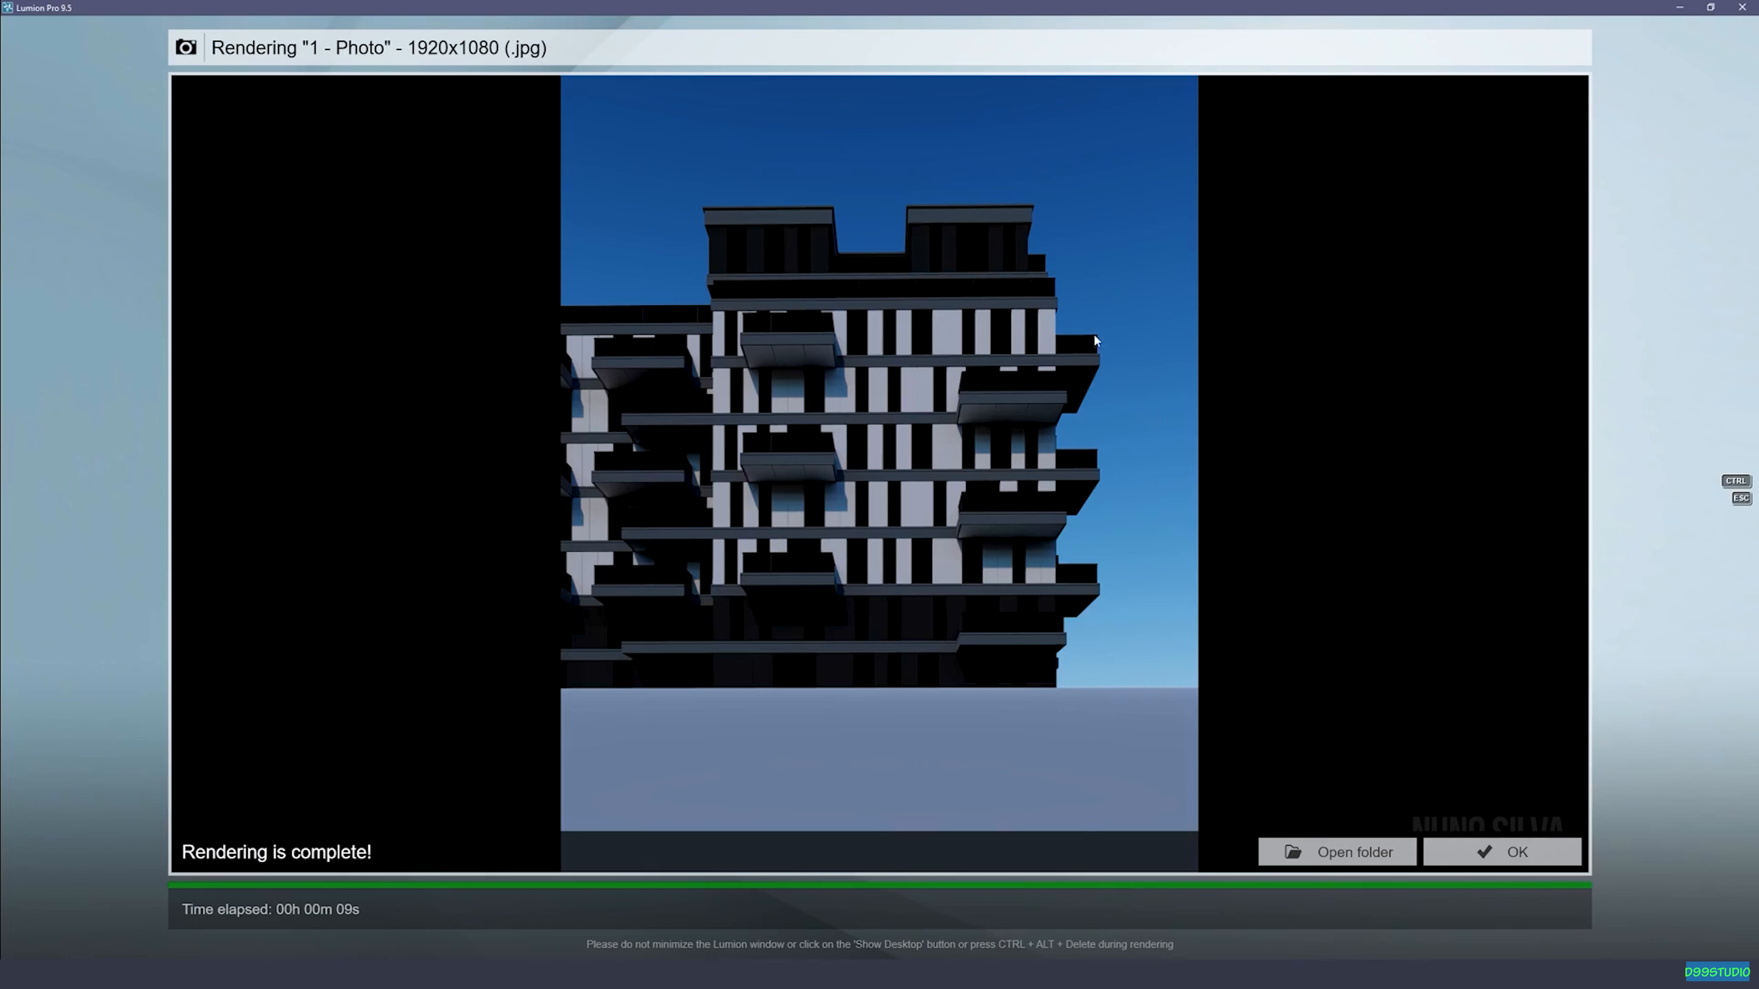
{"action": "left_click", "coordinate": [1498, 852]}
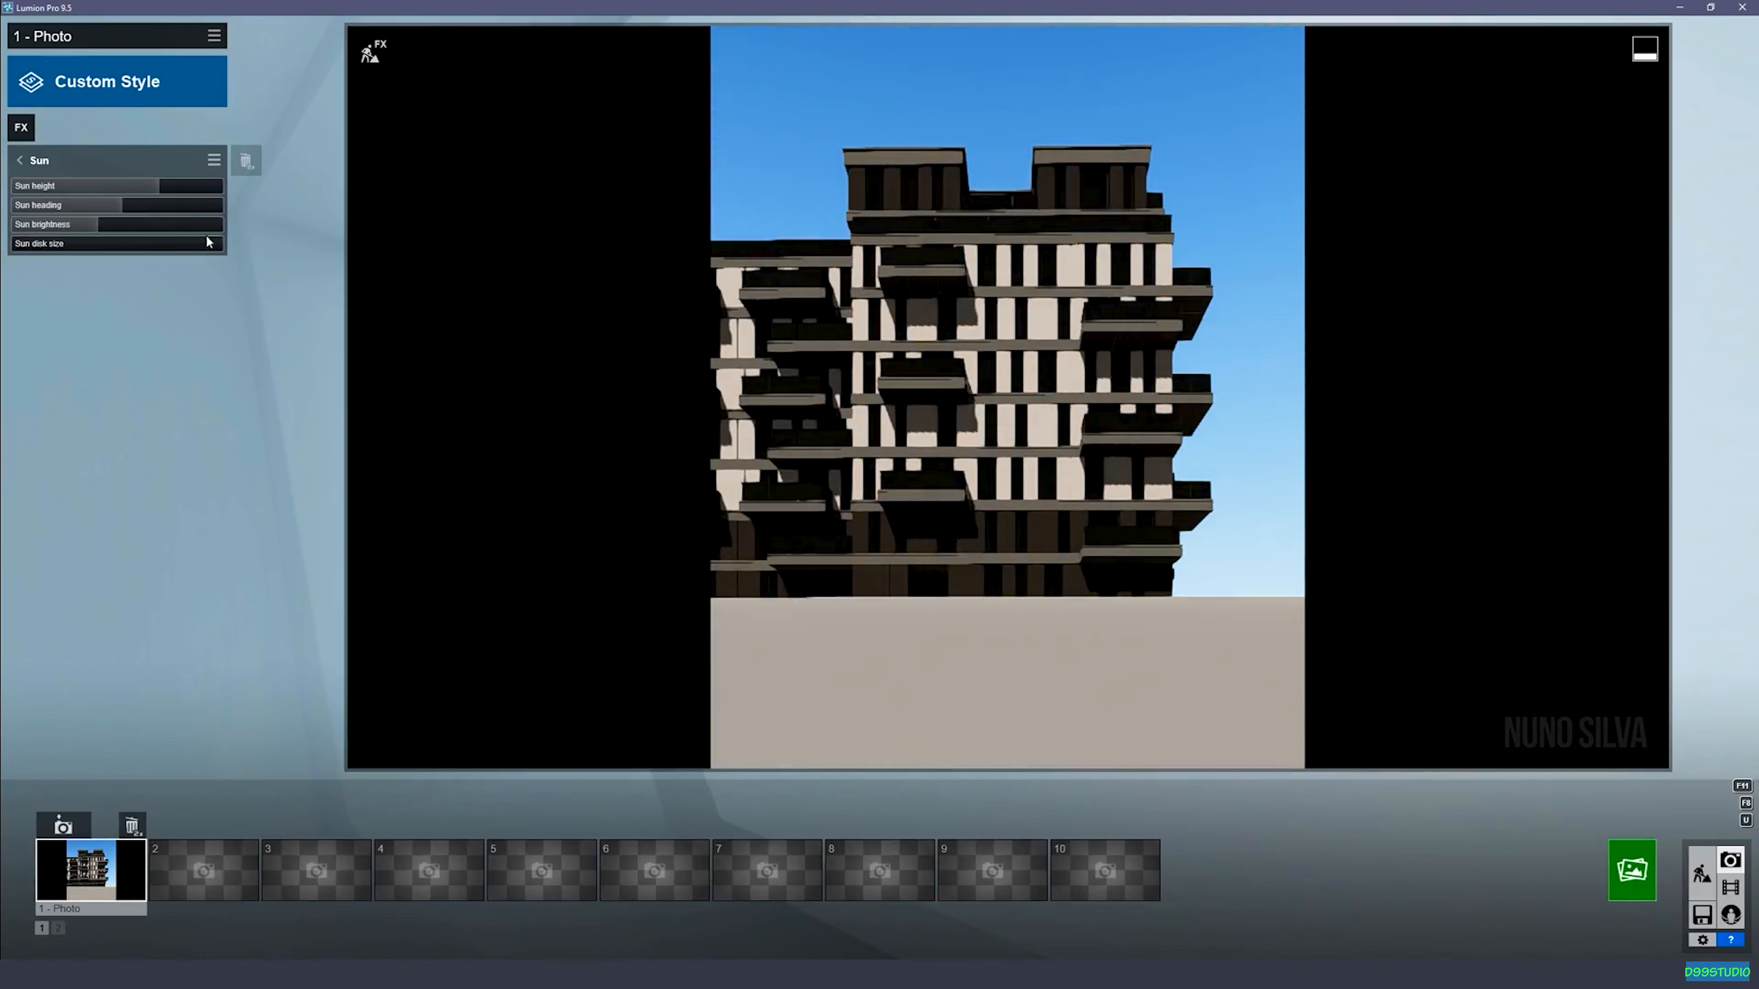
Step: Raise the Exposure effect's amount and render the current shot at Desktop size 1920x1080 as JPG file 04
{"action": "left_click", "coordinate": [36, 162]}
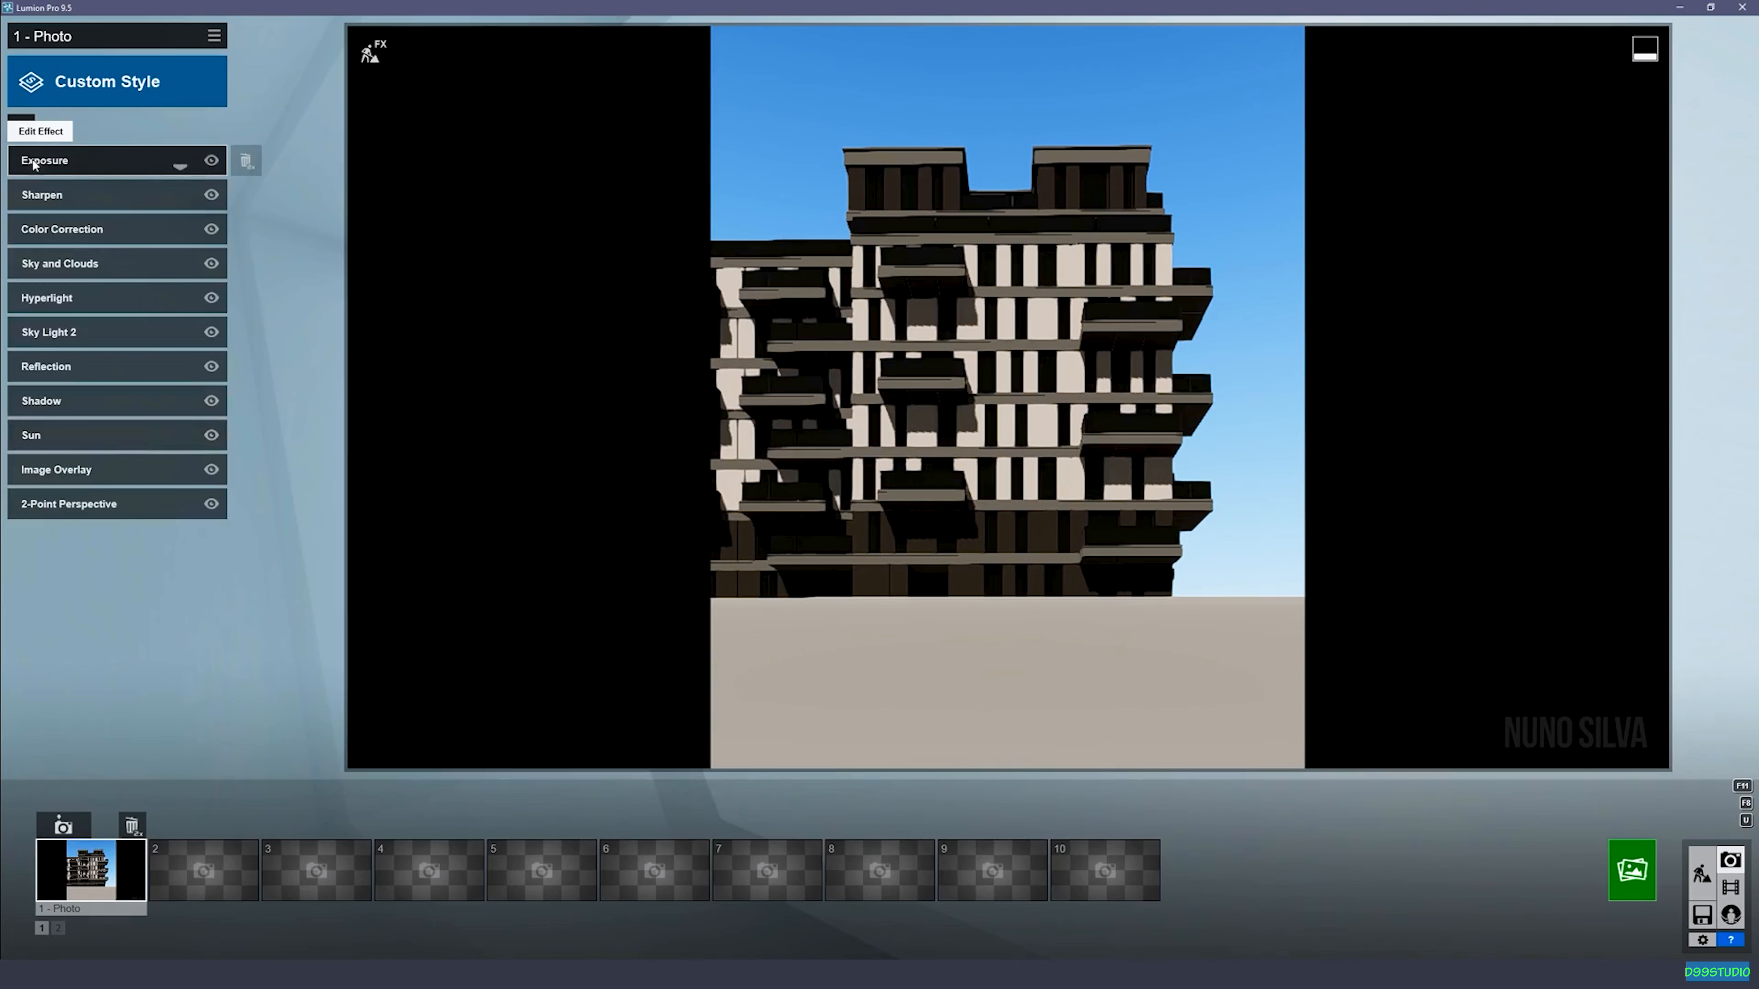
{"action": "left_click", "coordinate": [63, 164]}
{"action": "left_click_drag", "start_coordinate": [111, 184], "coordinate": [151, 189]}
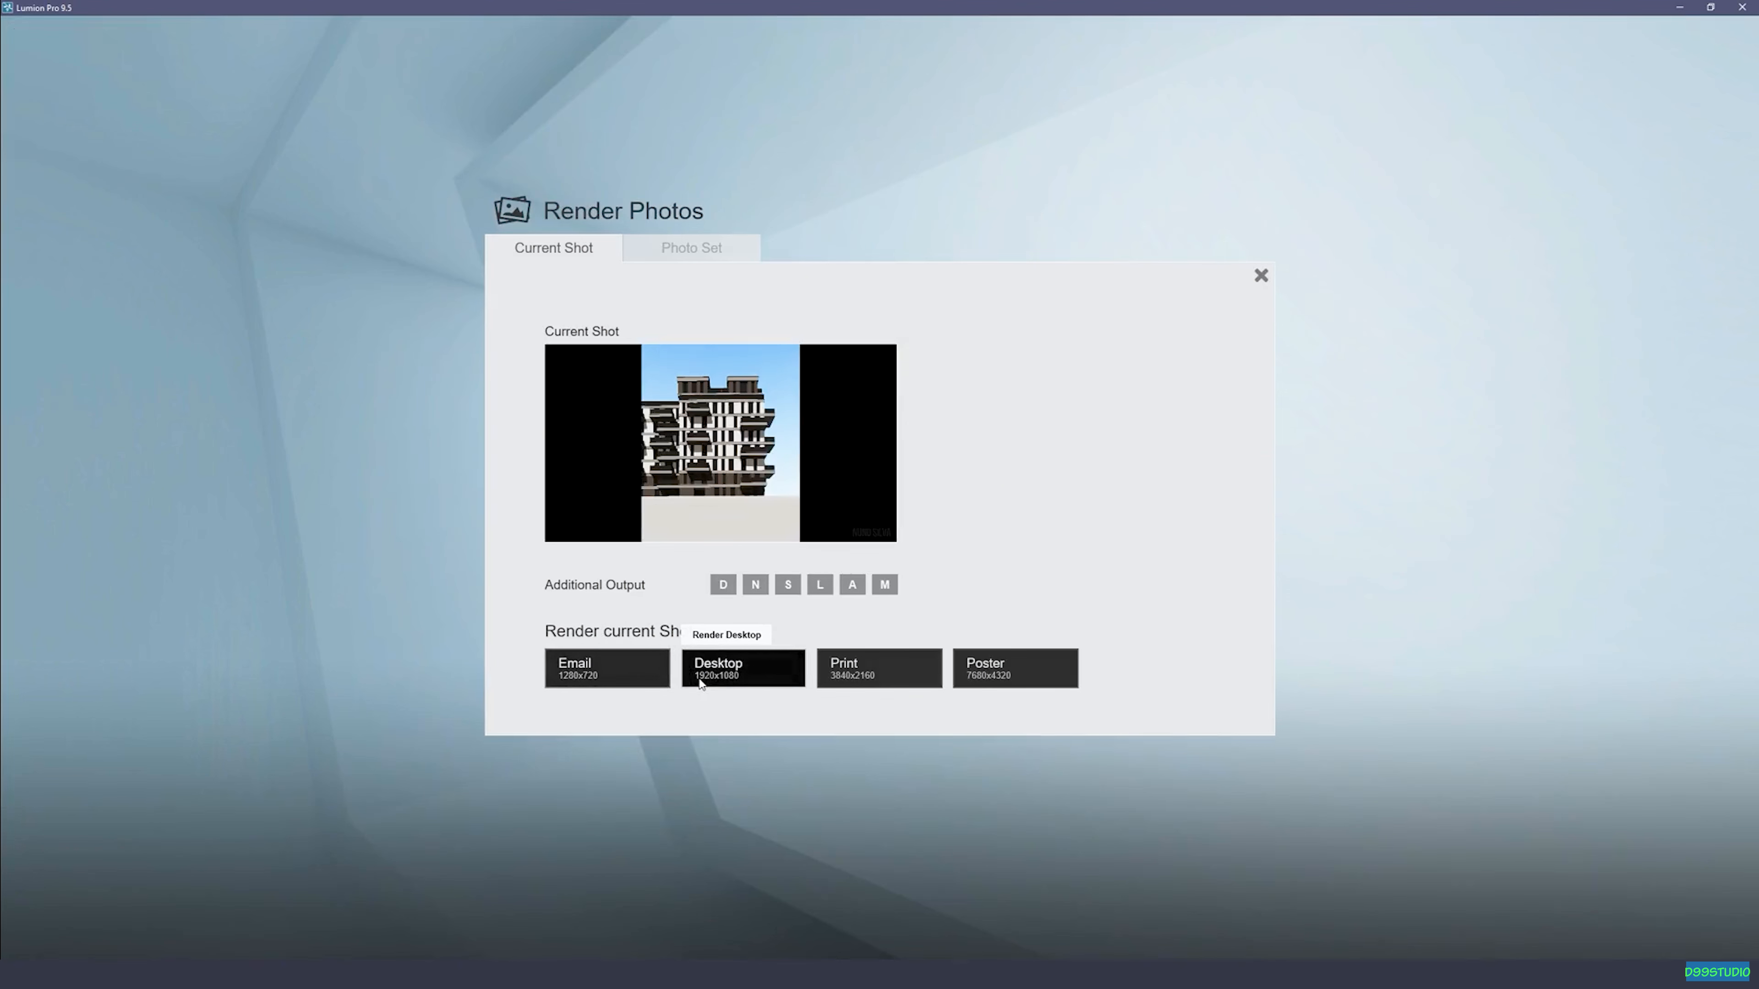
{"action": "left_click", "coordinate": [699, 680]}
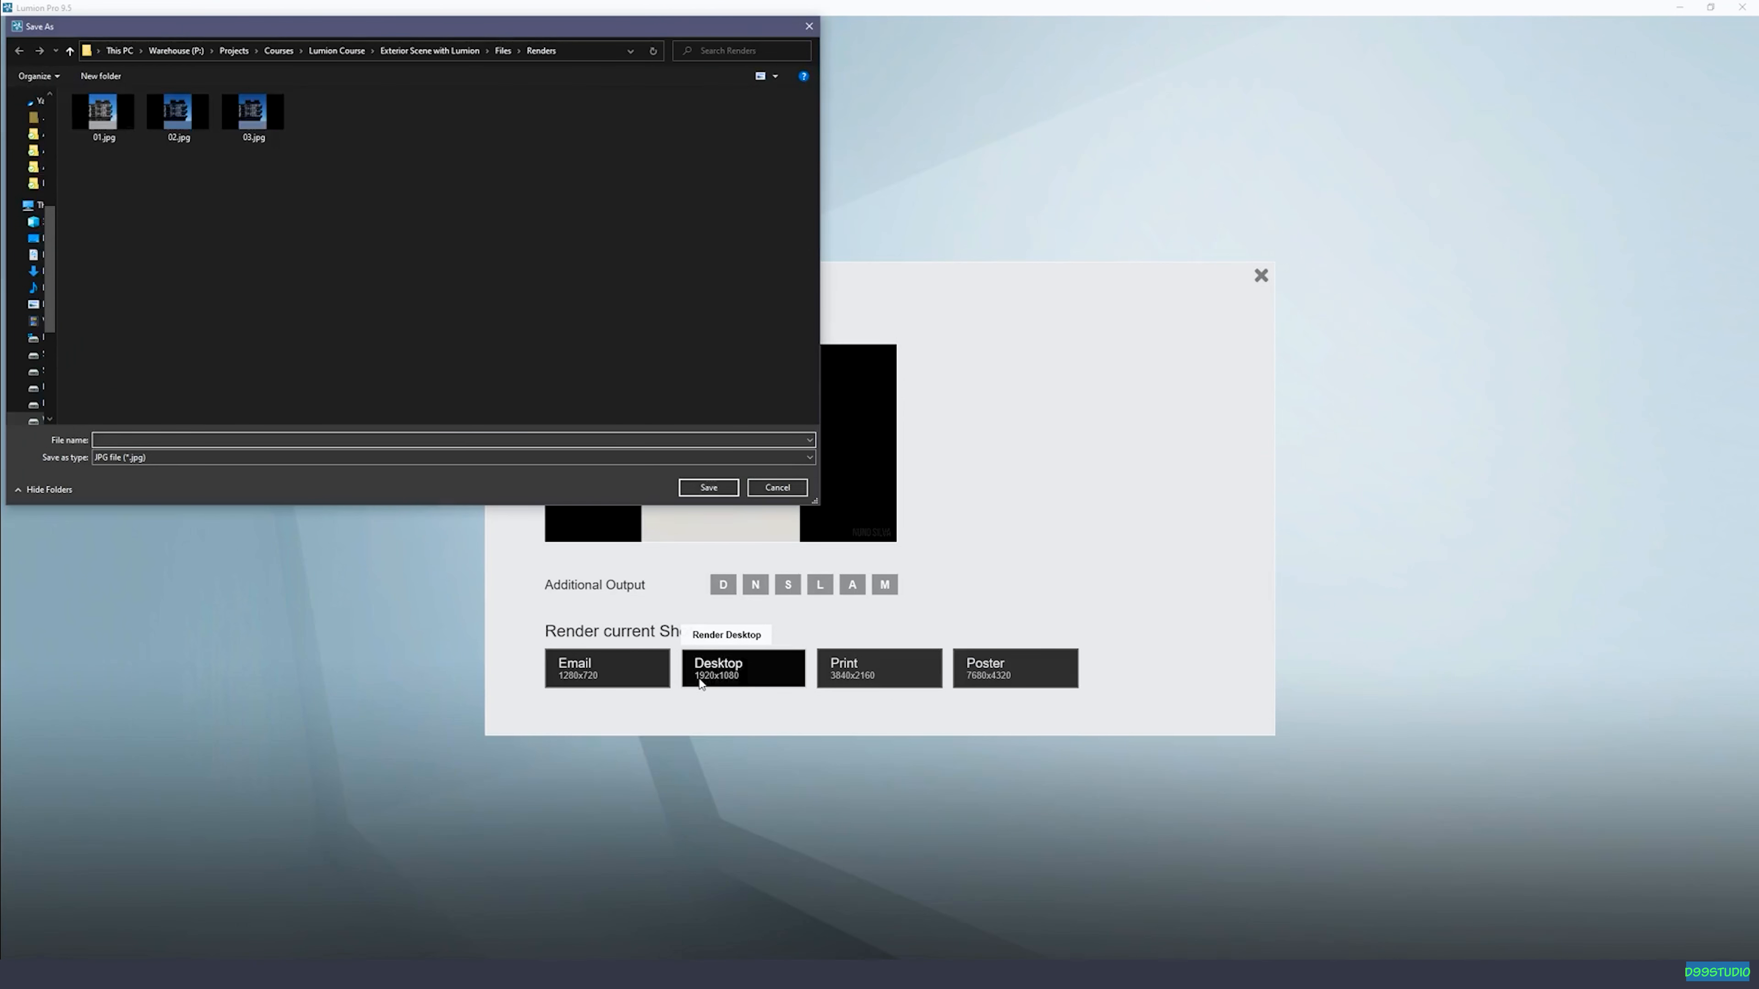
{"action": "type", "text": "04"}
{"action": "key", "text": "Return"}
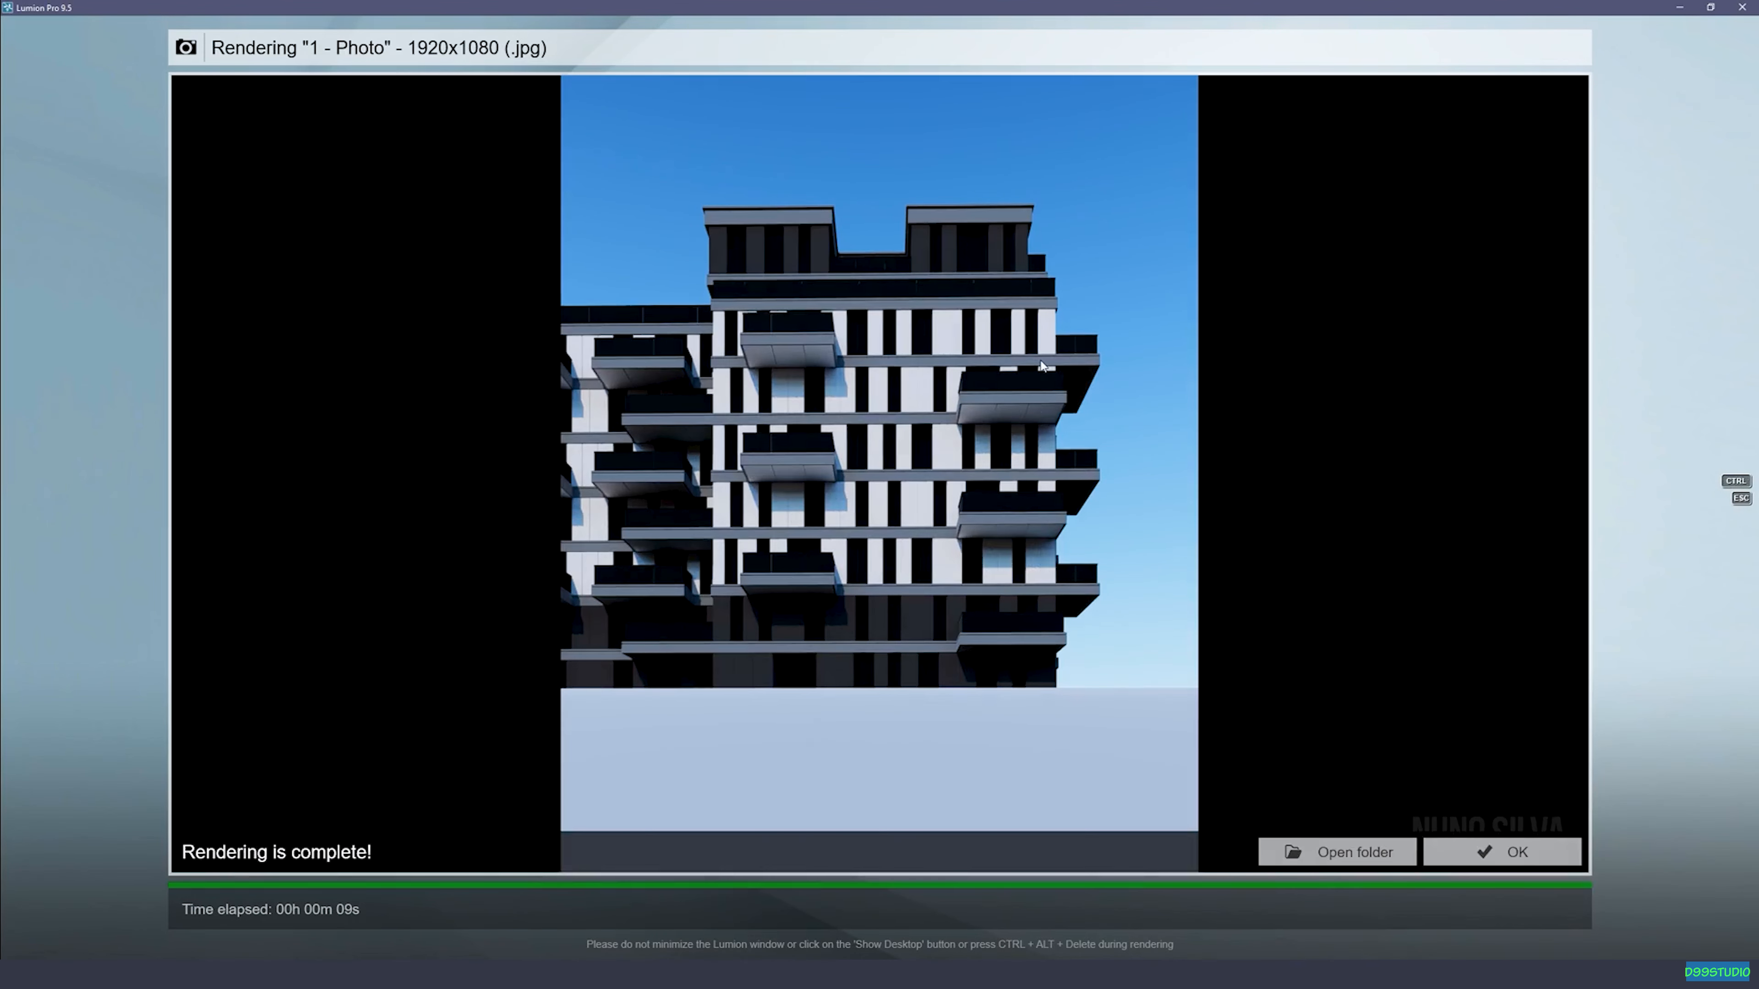
{"action": "left_click", "coordinate": [1502, 850]}
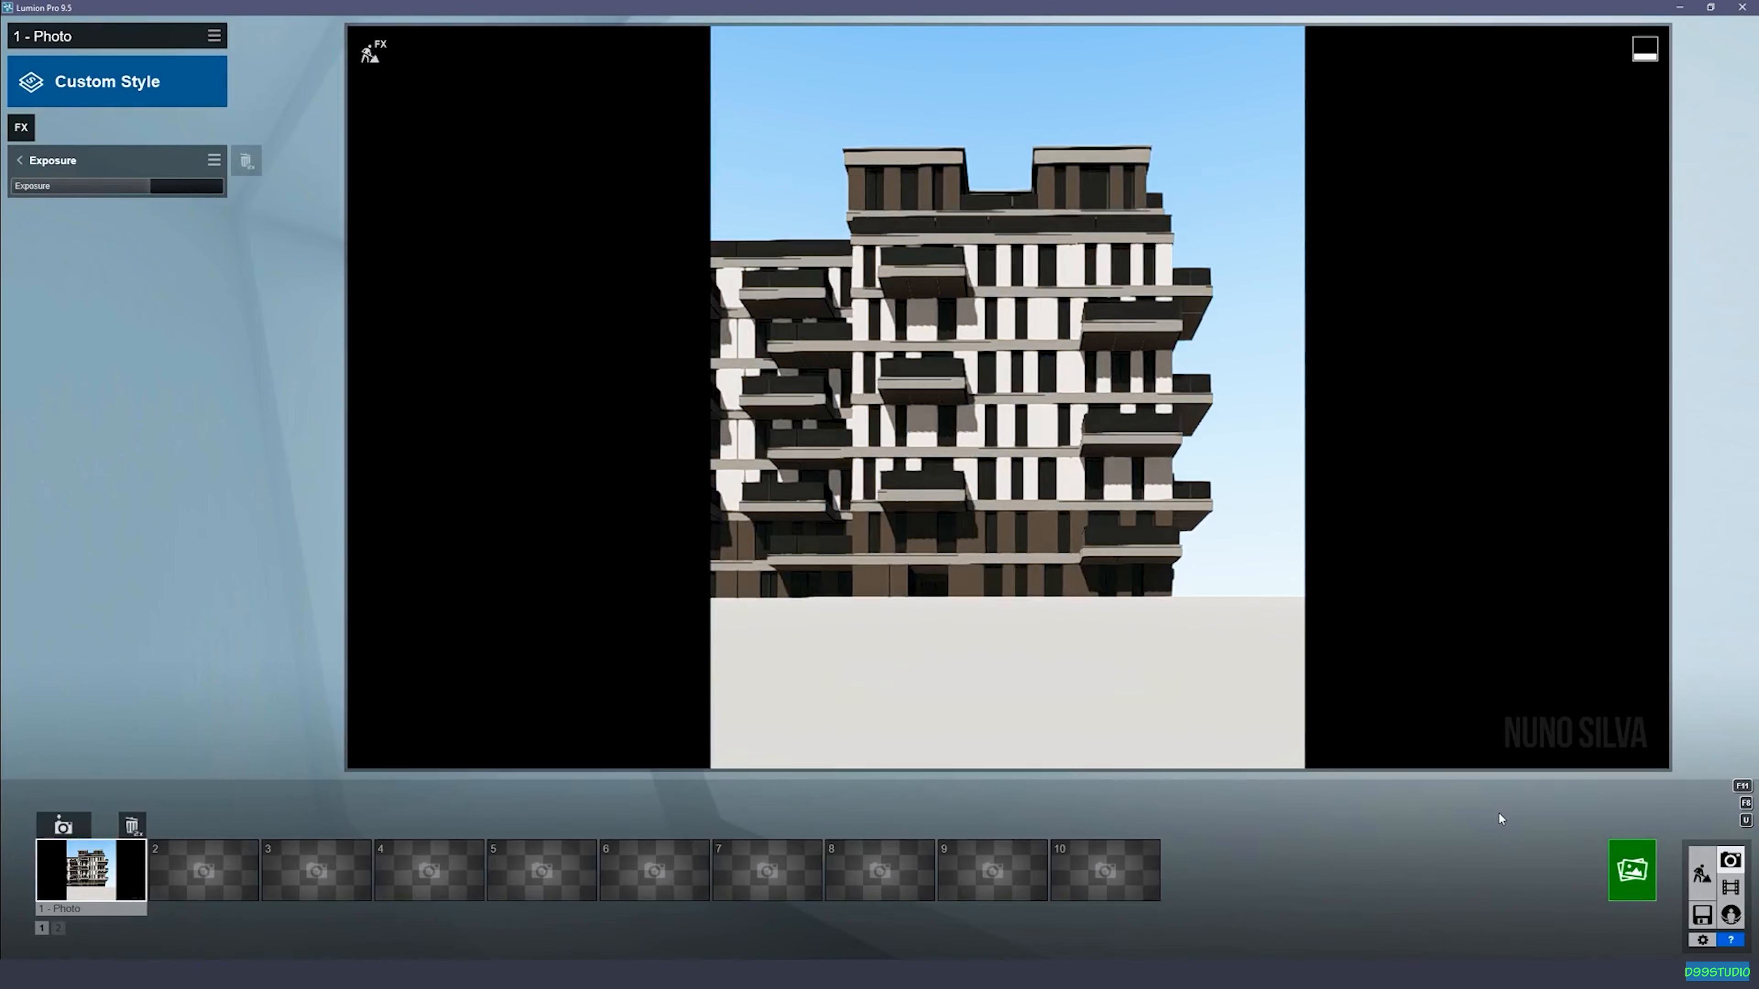